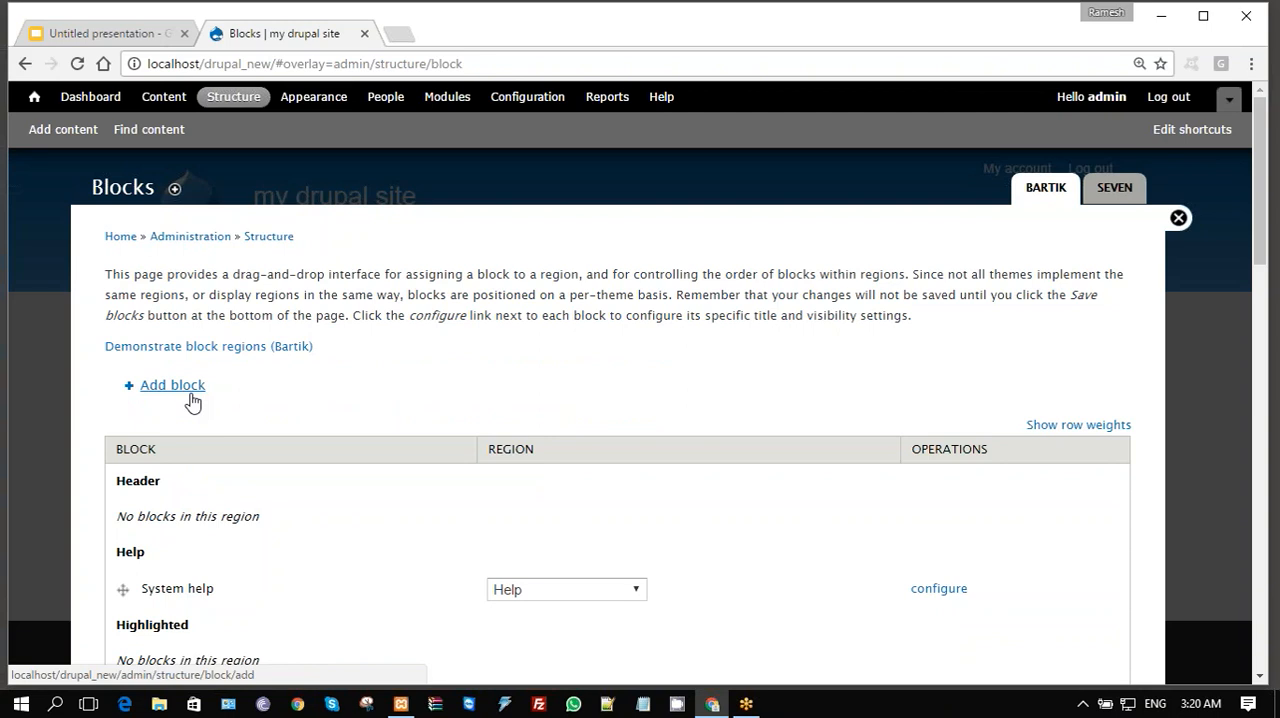
# - Start a new custom block from the Blocks page and title it "Block 1"
pyautogui.click(170, 388)
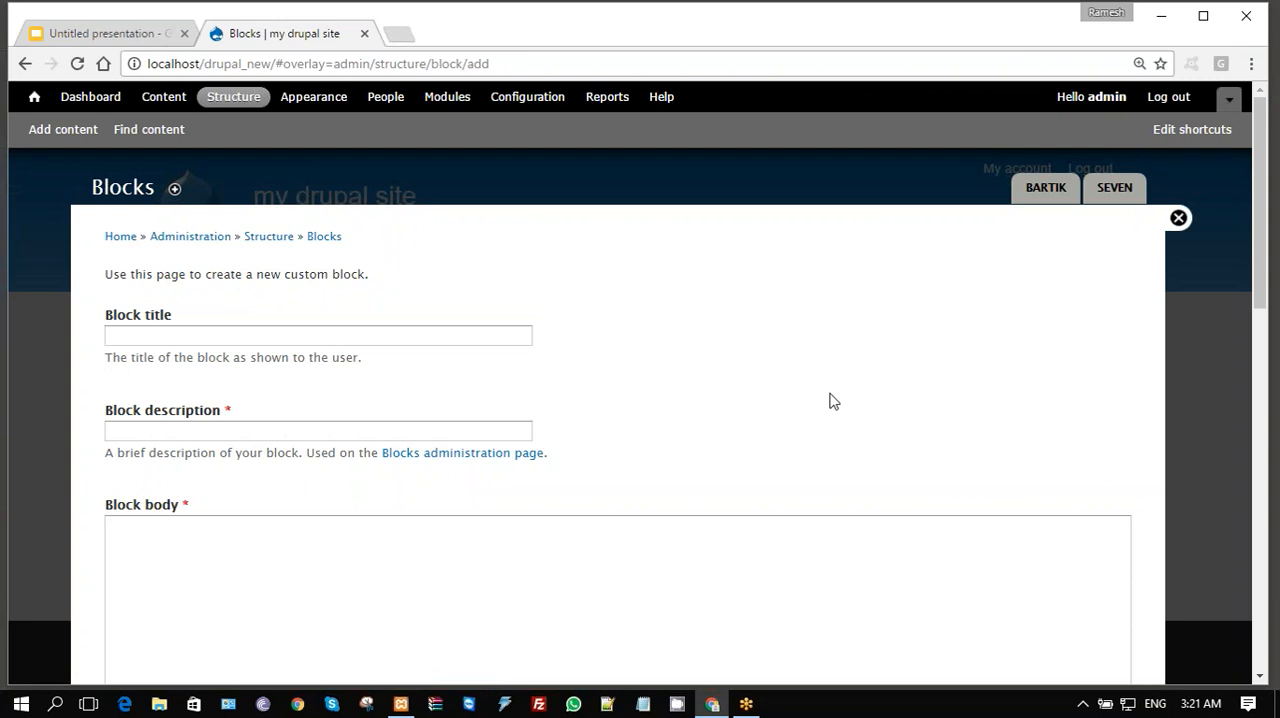
pyautogui.scroll(-1, 829, 401)
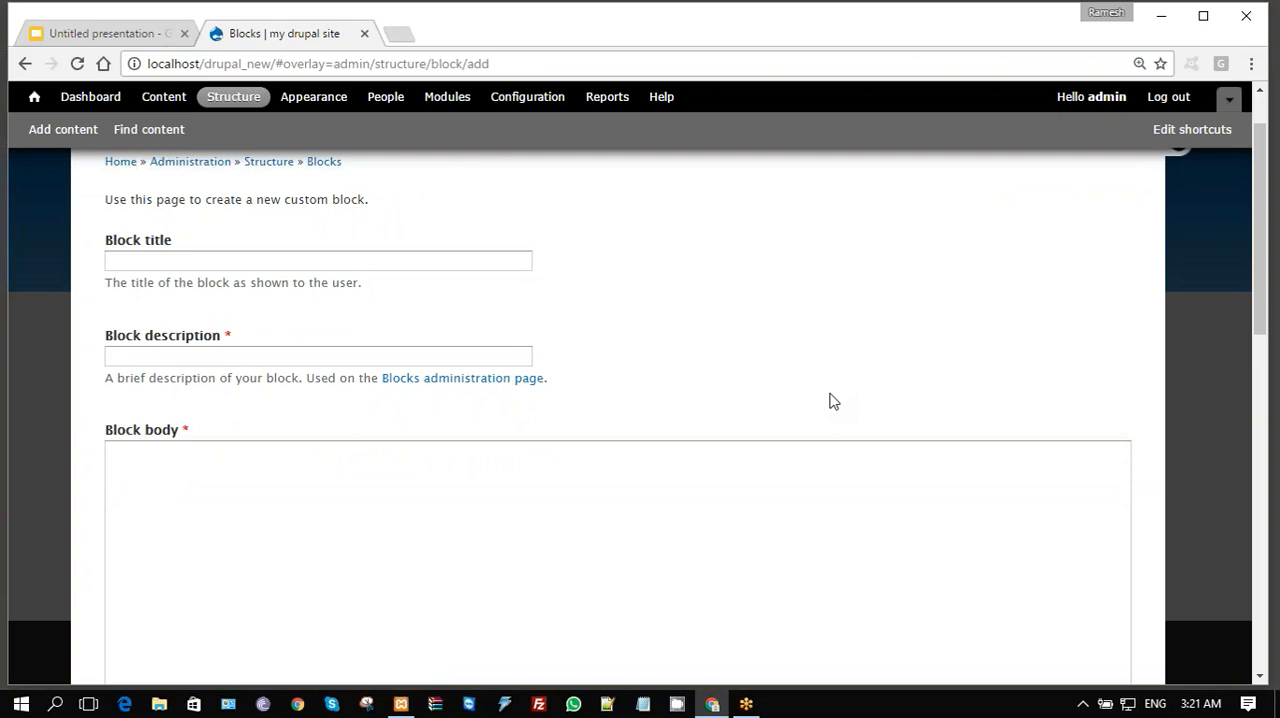
pyautogui.scroll(-15, 829, 401)
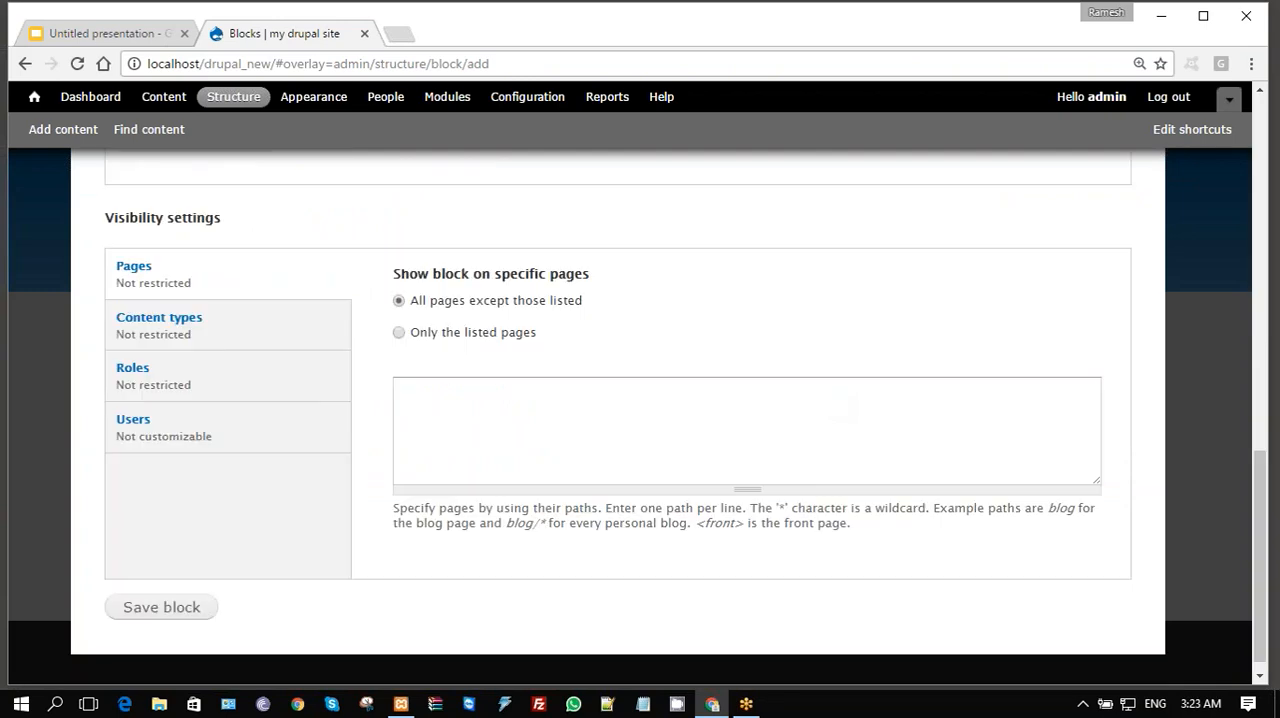
pyautogui.scroll(2, 829, 401)
pyautogui.scroll(15, 760, 400)
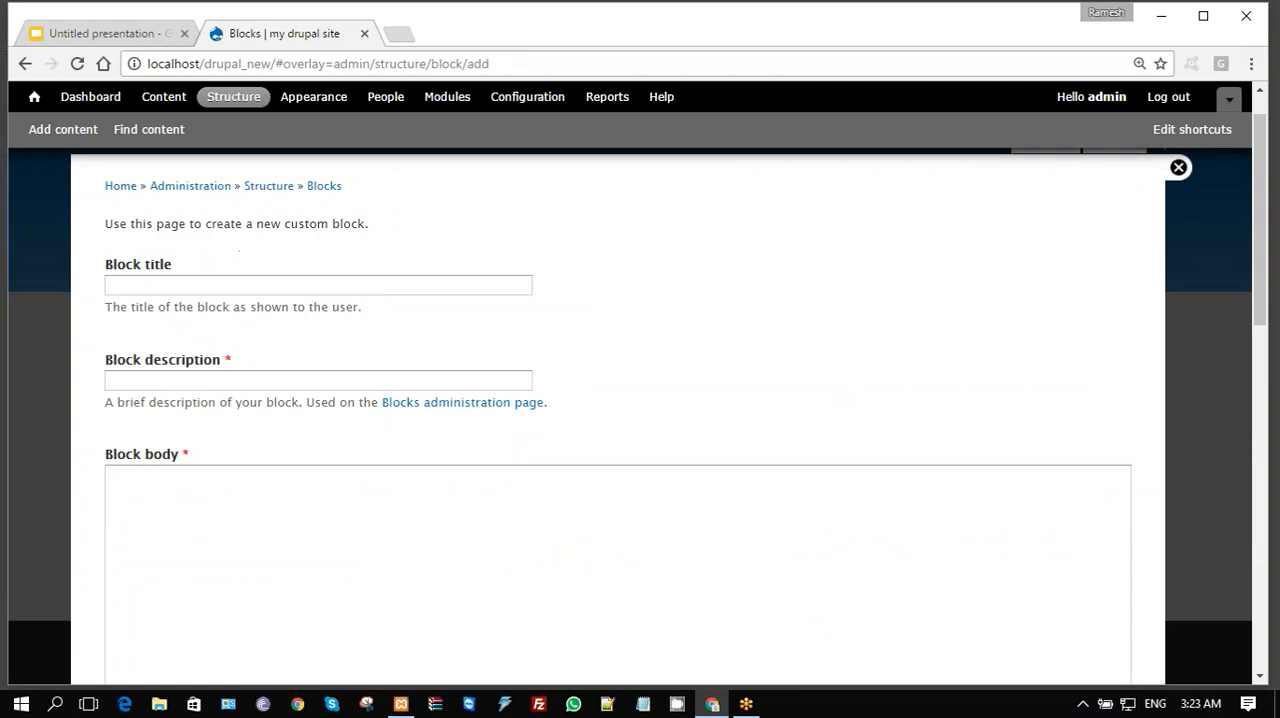
pyautogui.click(265, 336)
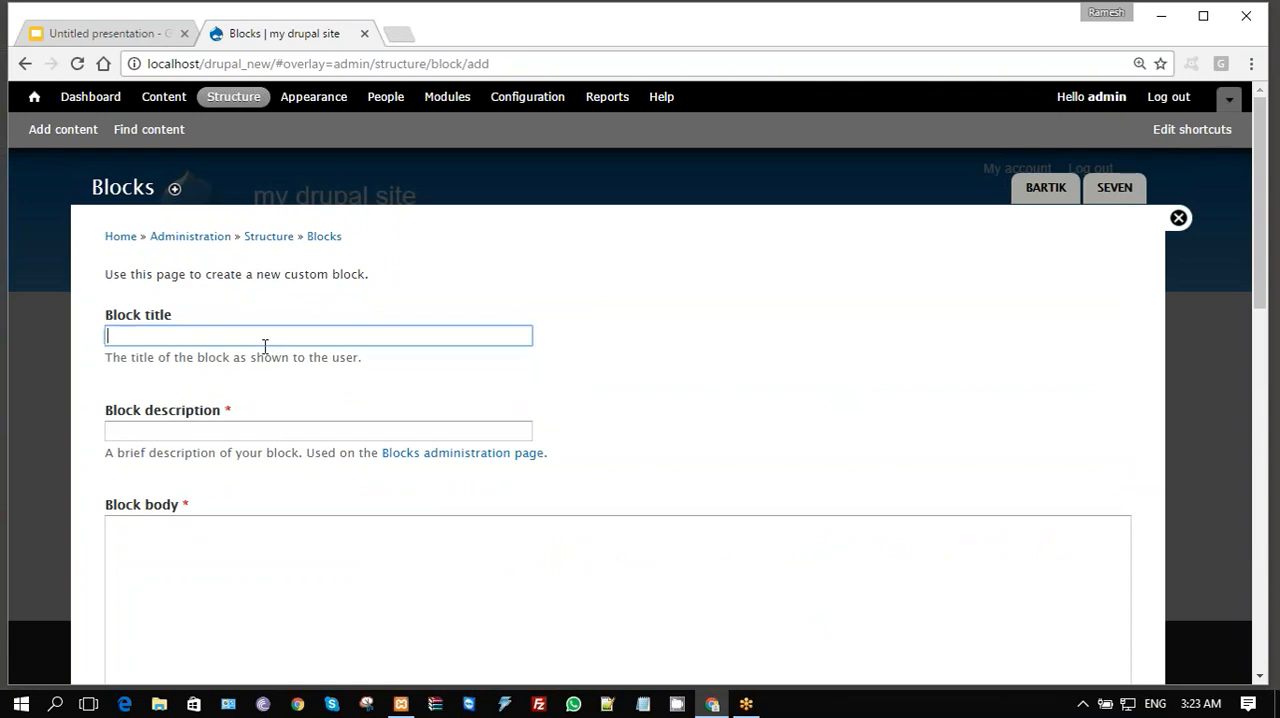
pyautogui.write('b')
pyautogui.press('BackSpace')
pyautogui.write('Block 1')
# - Enter "My First Block" as the block description
pyautogui.click(249, 428)
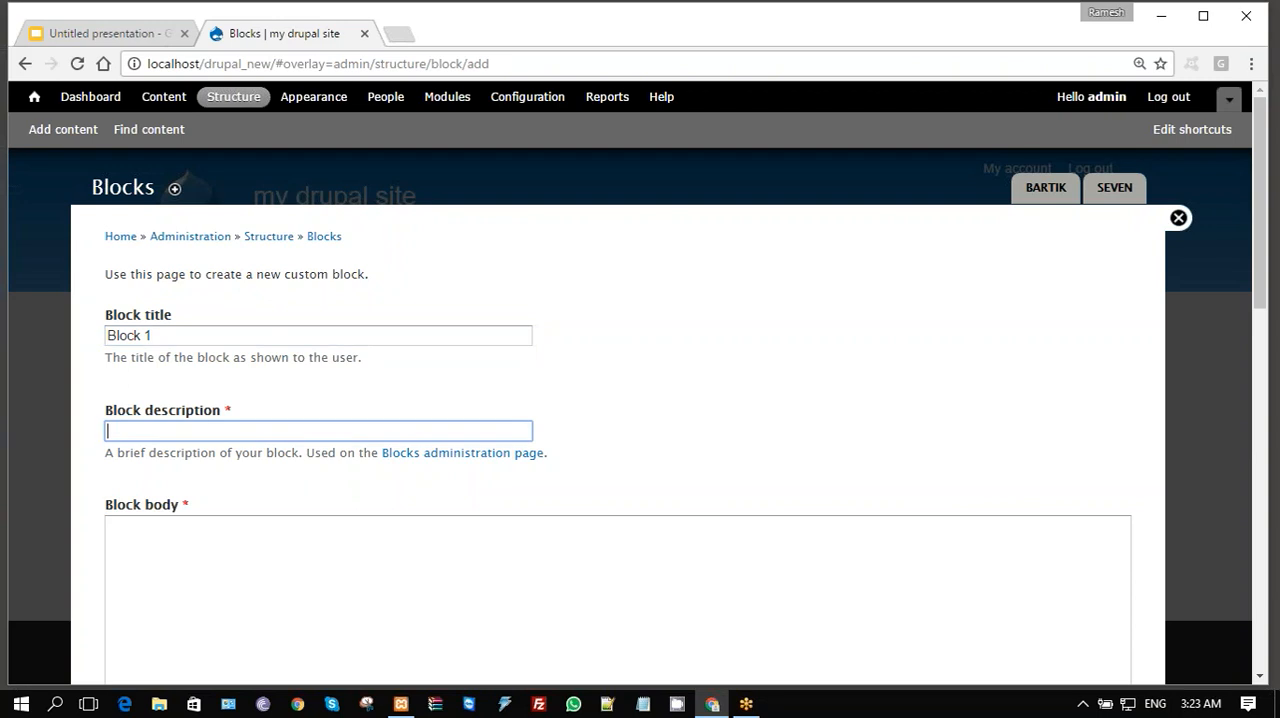
pyautogui.write('My first Block')
pyautogui.press('Delete')
pyautogui.write('fi')
pyautogui.press('BackSpace')
pyautogui.press('BackSpace')
pyautogui.write('Fi')
# - Paste the copied sample text beginning "Neque porro quisquam est" and its English translation into the block body
pyautogui.click(317, 601)
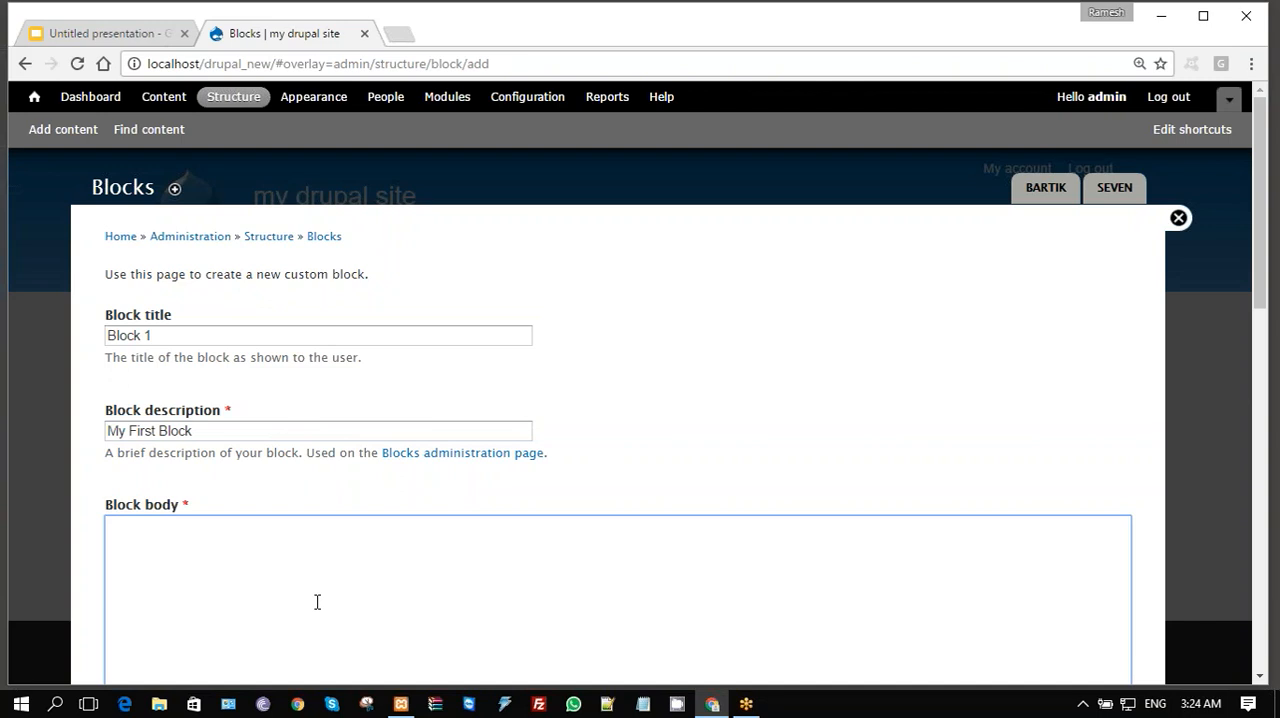
pyautogui.scroll(-3, 857, 391)
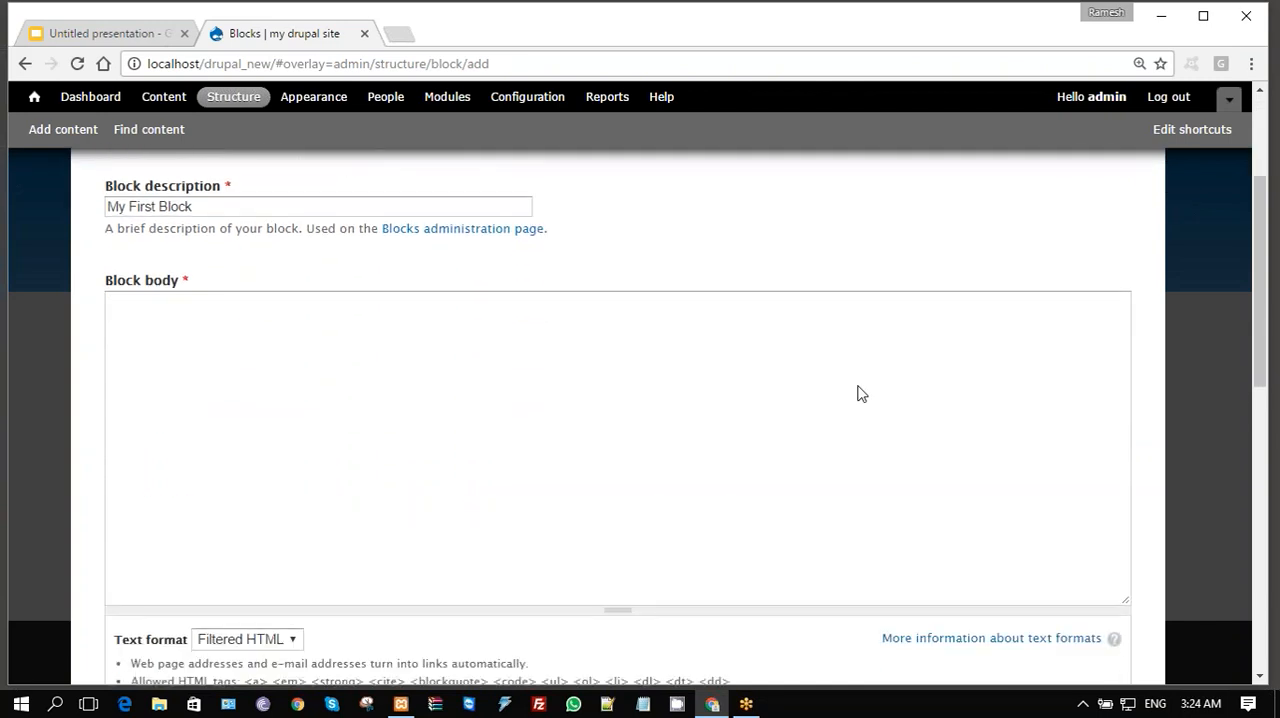
pyautogui.click(434, 426)
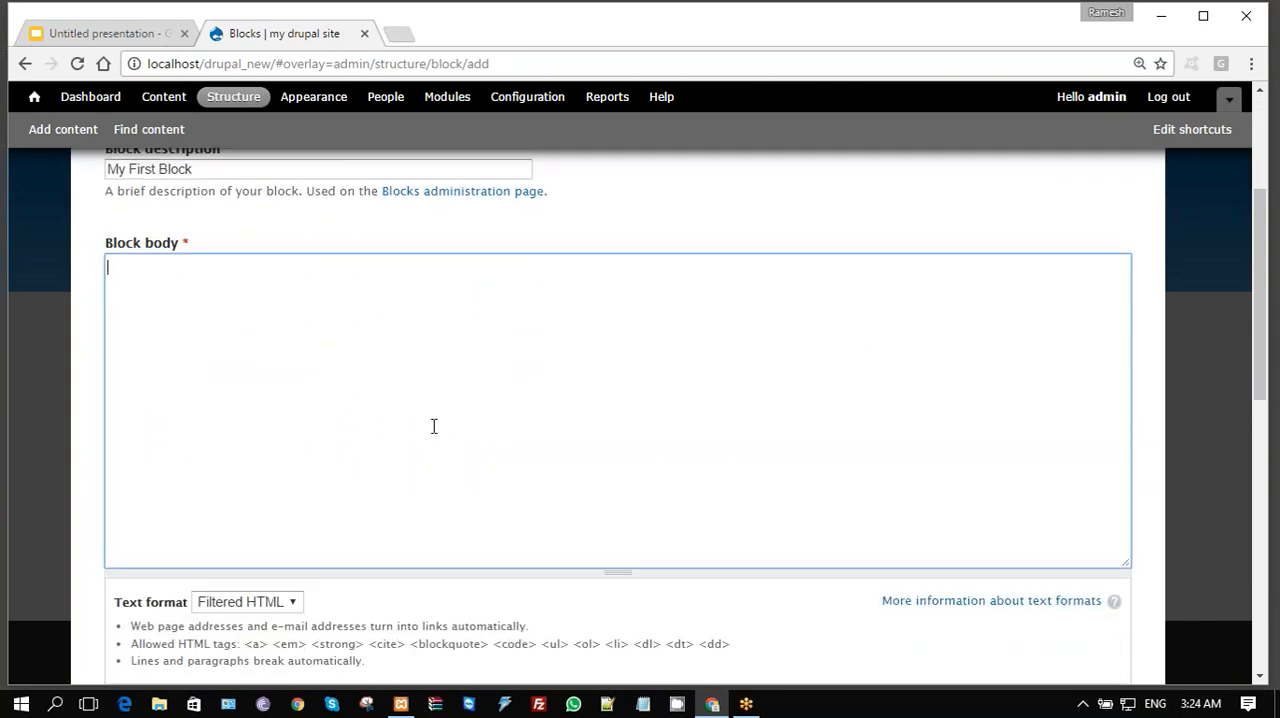
pyautogui.write('"Neque porro quisquam est qui dolorem ipsum quia dolor sit amet, consectetur, adipisci velit..." "There is no one who loves pain itself, who seeks after it and wants to have it, simply because it is pain..."')
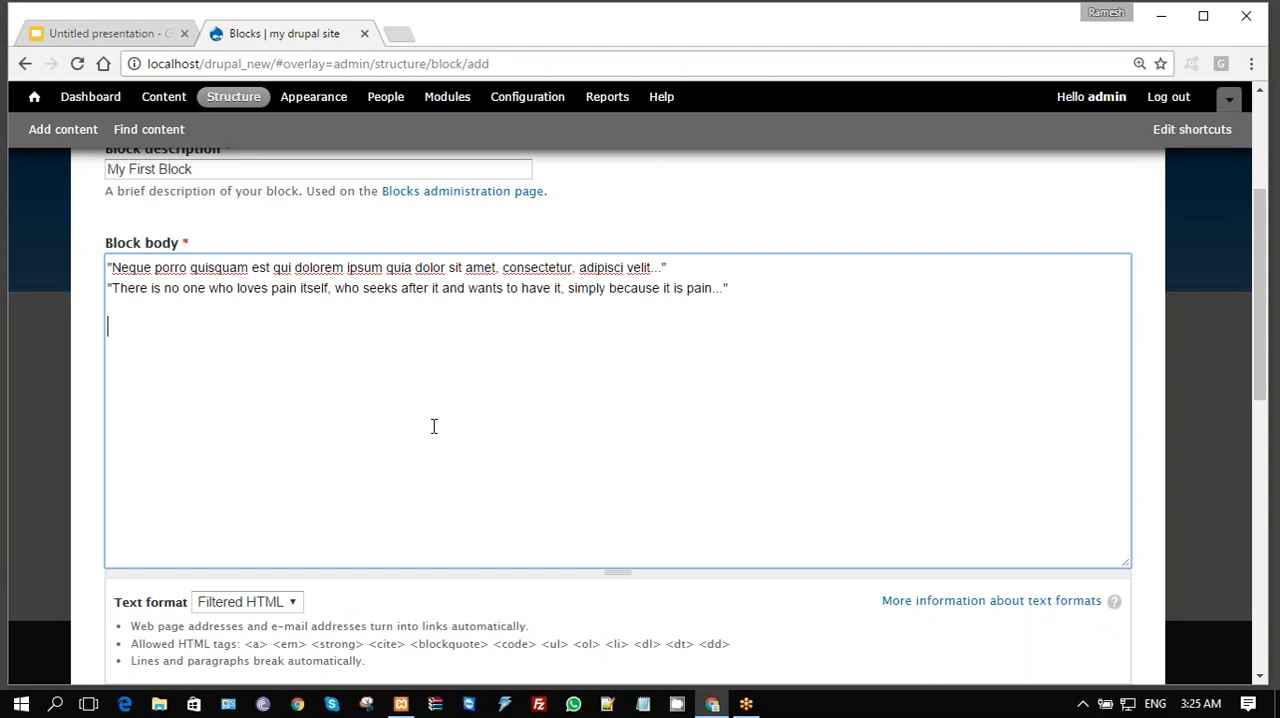
pyautogui.click(1138, 520)
# - Review the text formats available for the block body without choosing a different one
pyautogui.scroll(-2, 1138, 520)
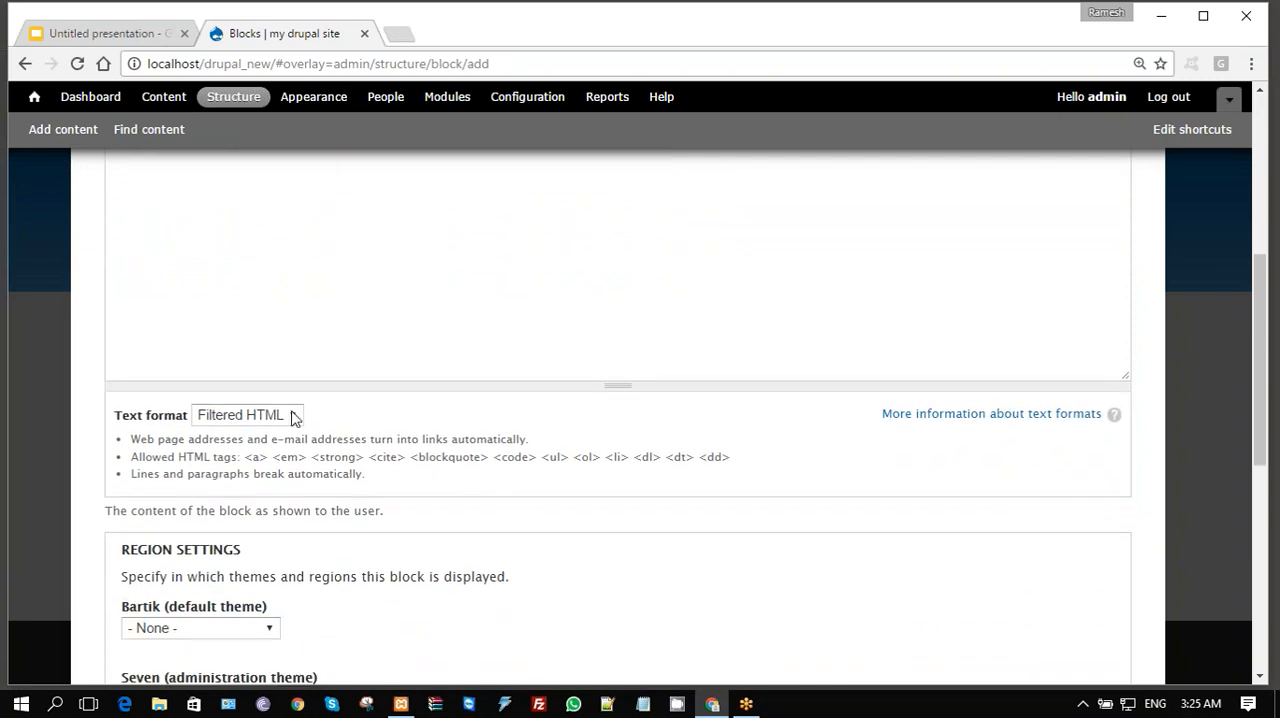
pyautogui.click(293, 420)
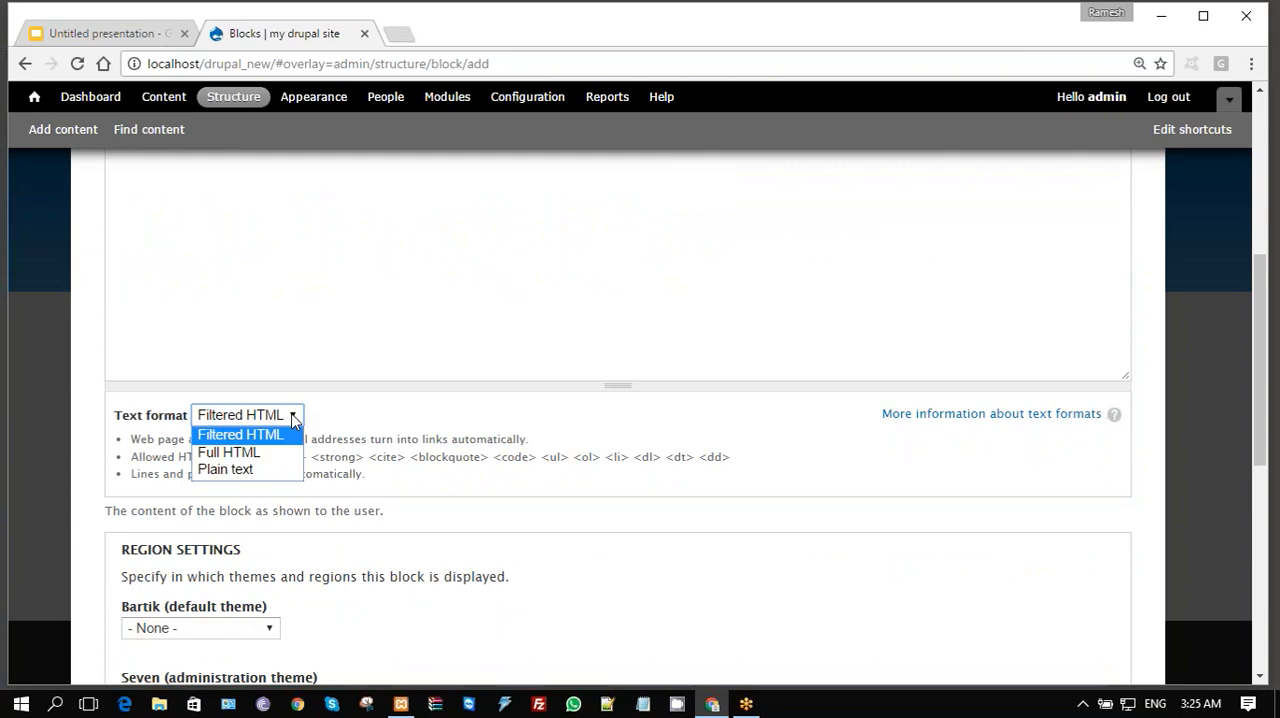
pyautogui.click(293, 420)
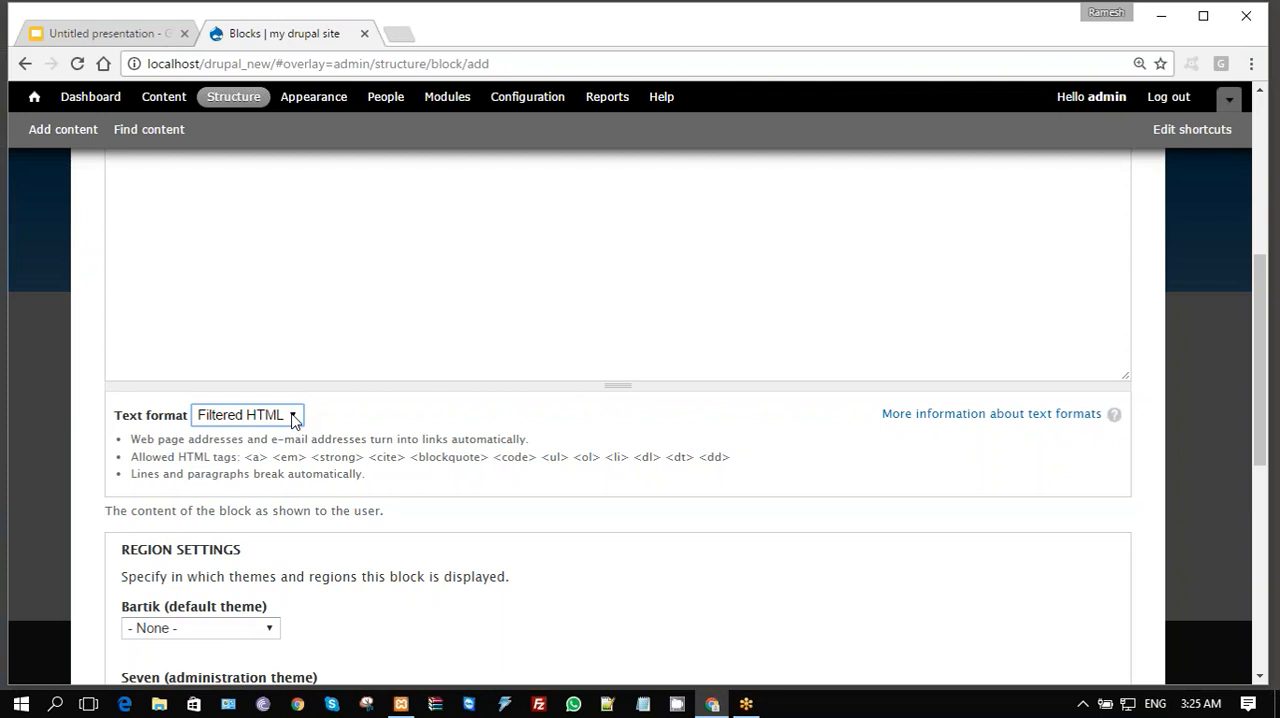
pyautogui.scroll(1, 294, 419)
# - Assign the block to the Sidebar first region in the Bartik default theme
pyautogui.scroll(-3, 294, 419)
pyautogui.scroll(-3, 640, 420)
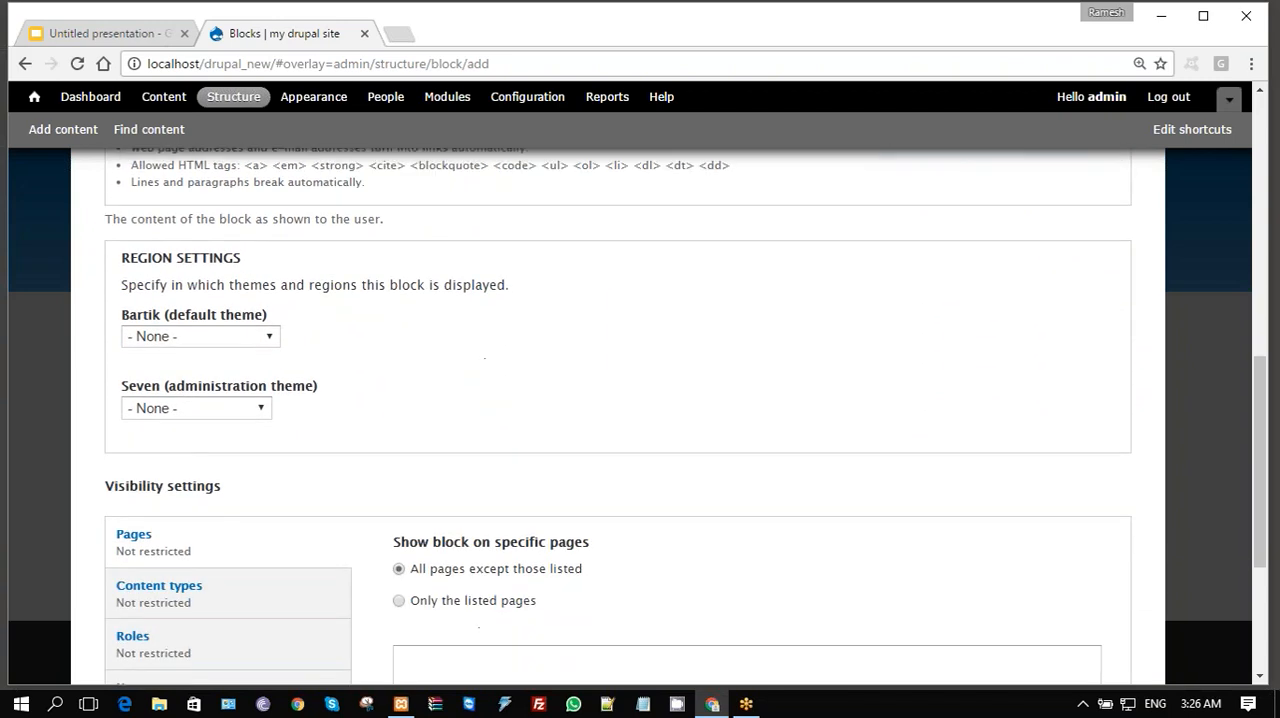
pyautogui.scroll(-1, 677, 343)
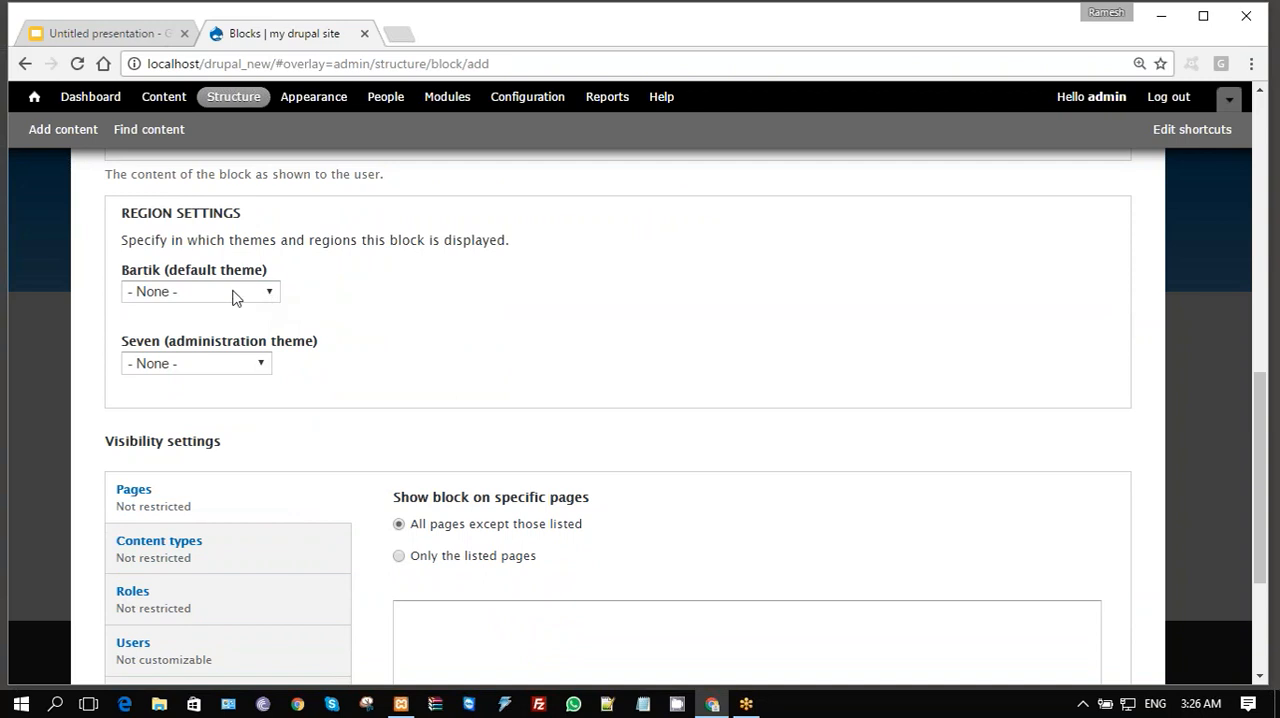
pyautogui.click(272, 294)
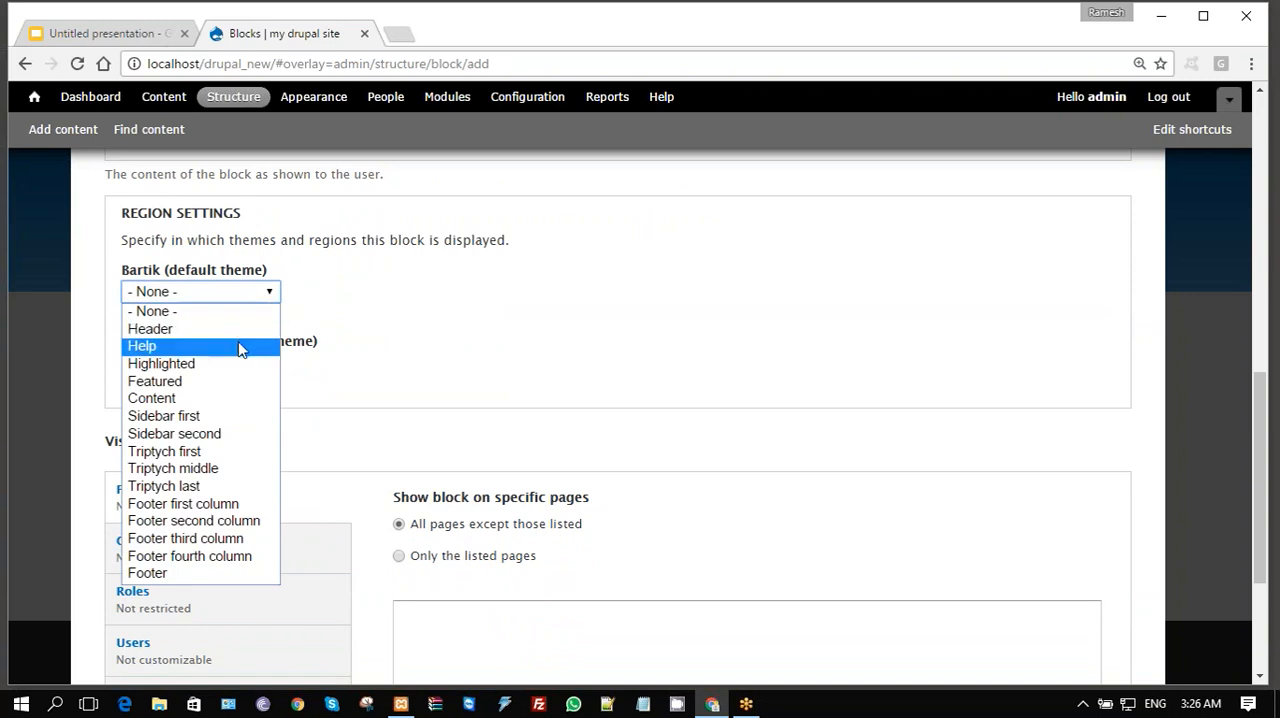
pyautogui.click(224, 418)
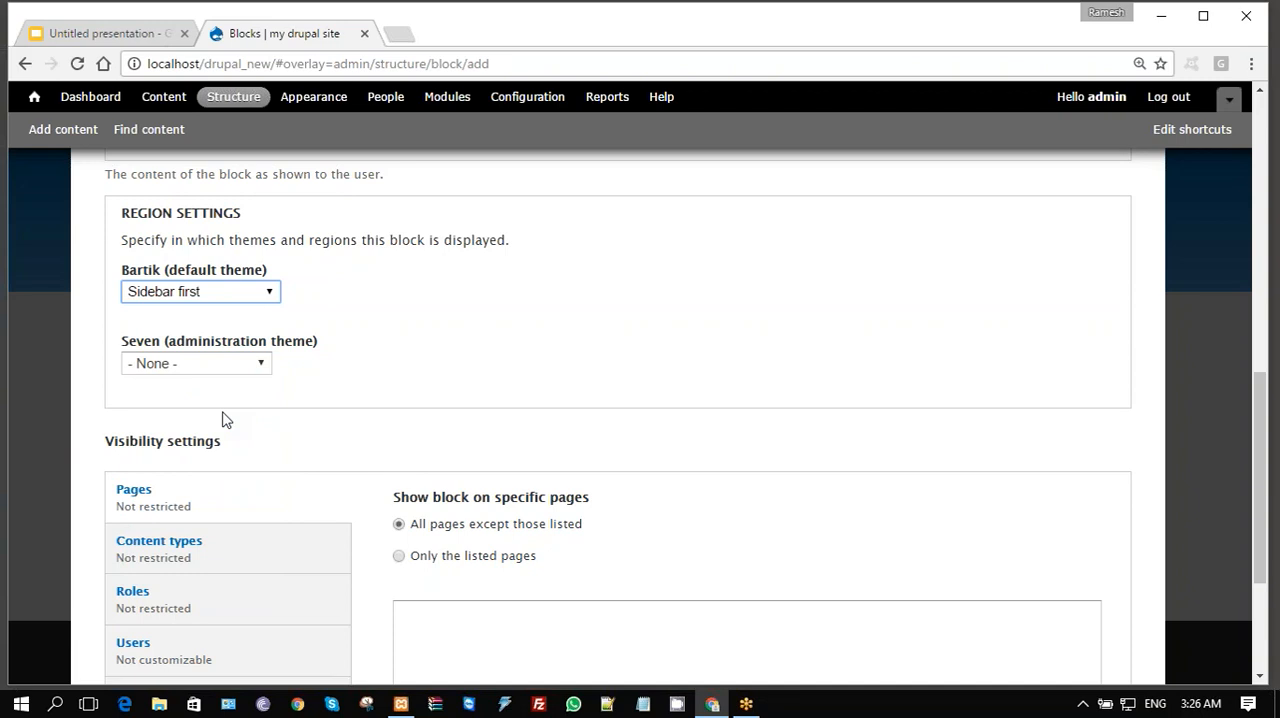
pyautogui.click(589, 382)
# - Try limiting the block's visibility to the Article content type, and clear that restriction again
pyautogui.scroll(-3, 589, 382)
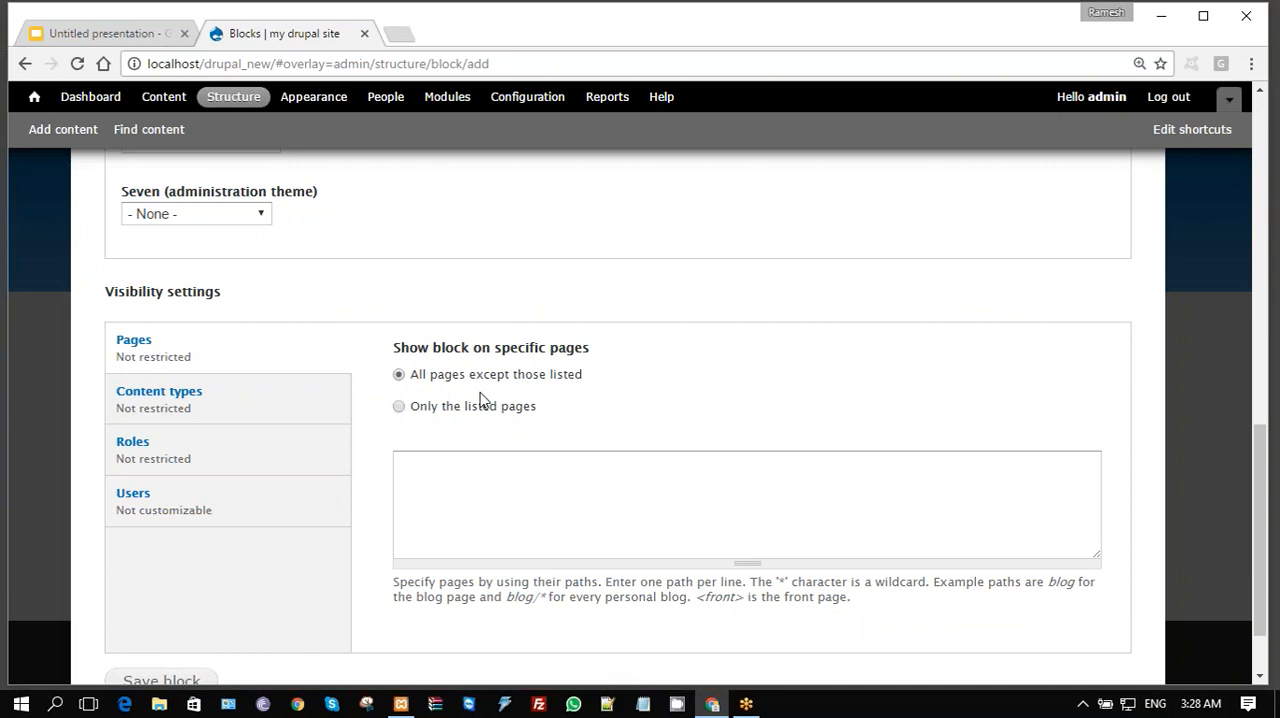
pyautogui.click(200, 421)
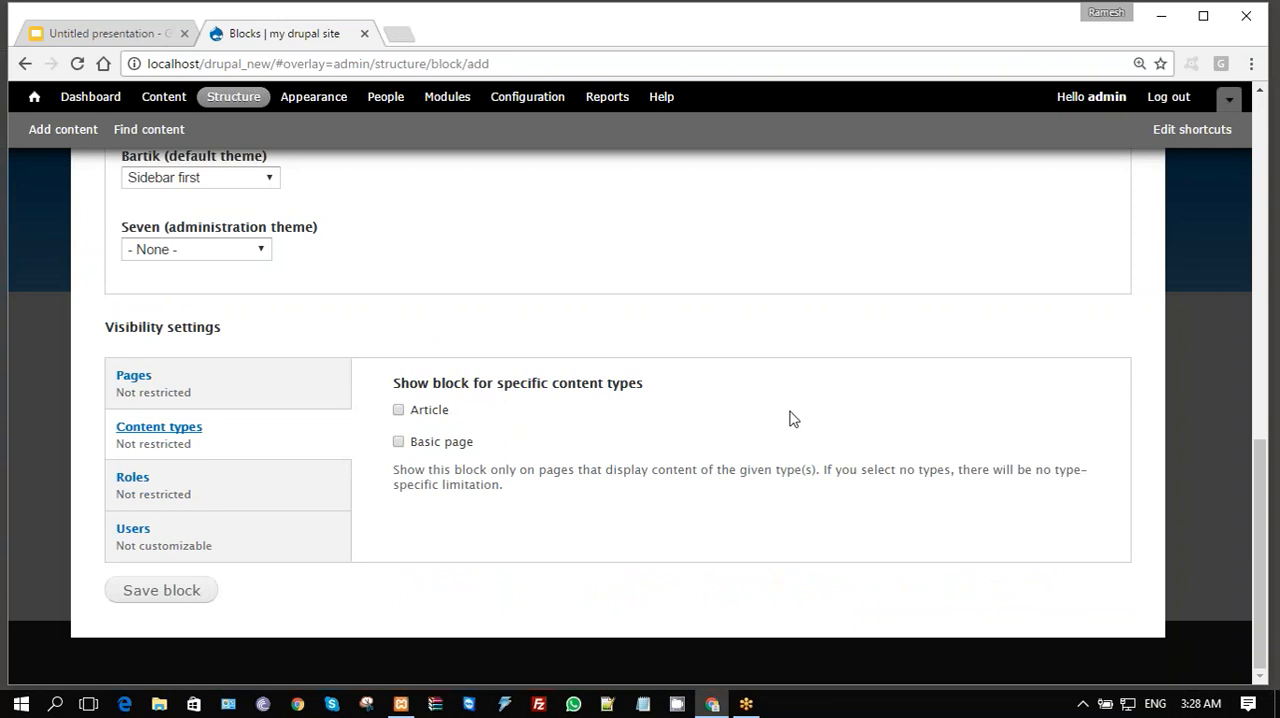
pyautogui.click(399, 411)
pyautogui.click(400, 411)
# - Try restricting the block to the anonymous user and authenticated user roles, and clear both selections again
pyautogui.click(248, 497)
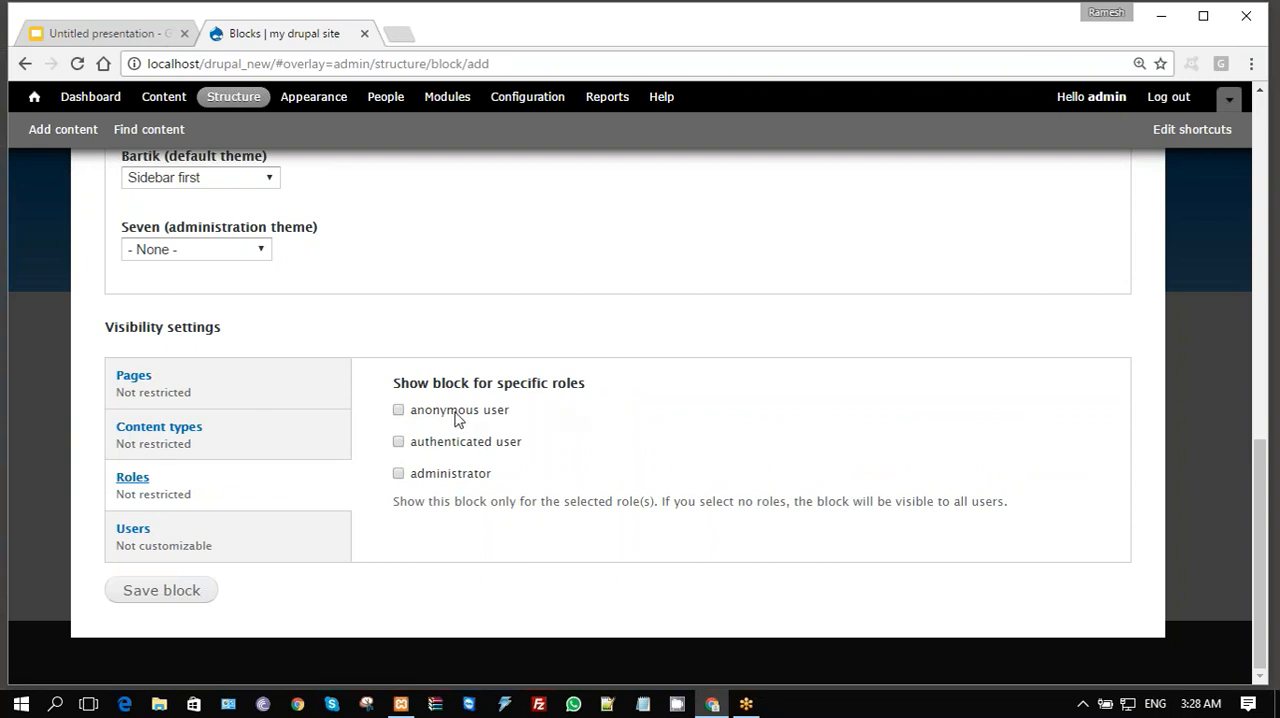
pyautogui.click(398, 411)
pyautogui.click(399, 443)
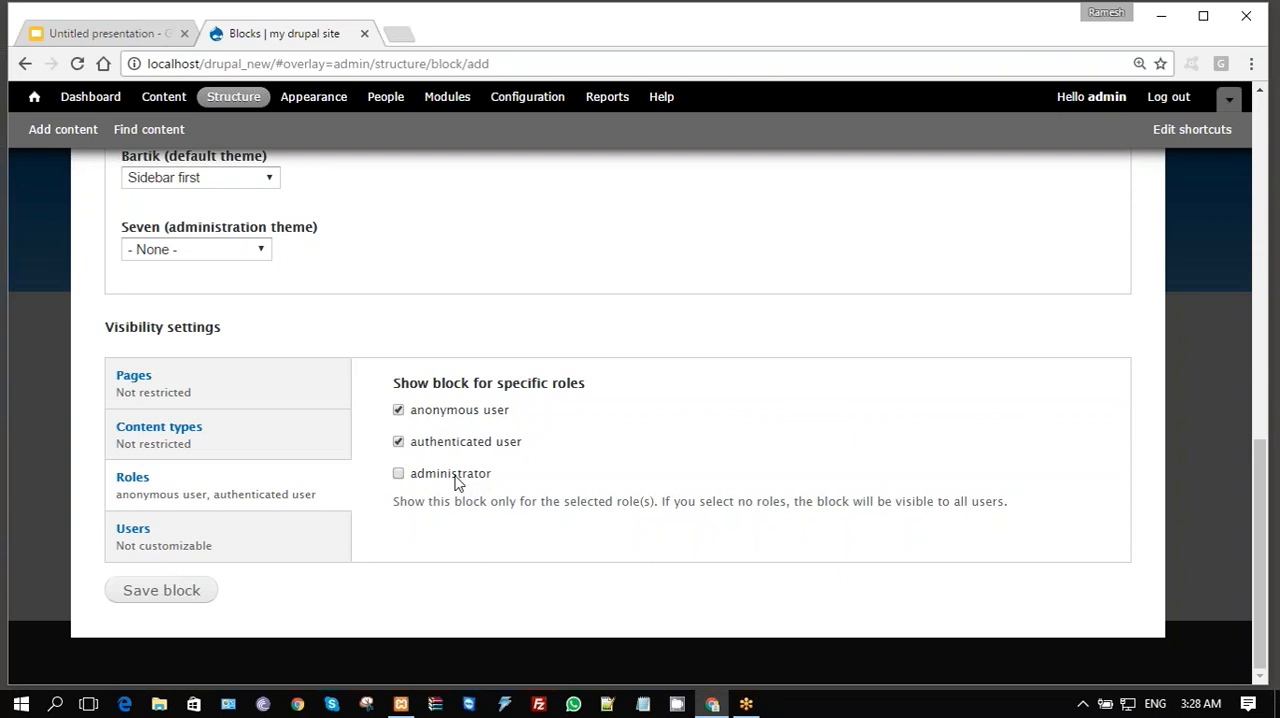
pyautogui.click(398, 411)
pyautogui.click(399, 443)
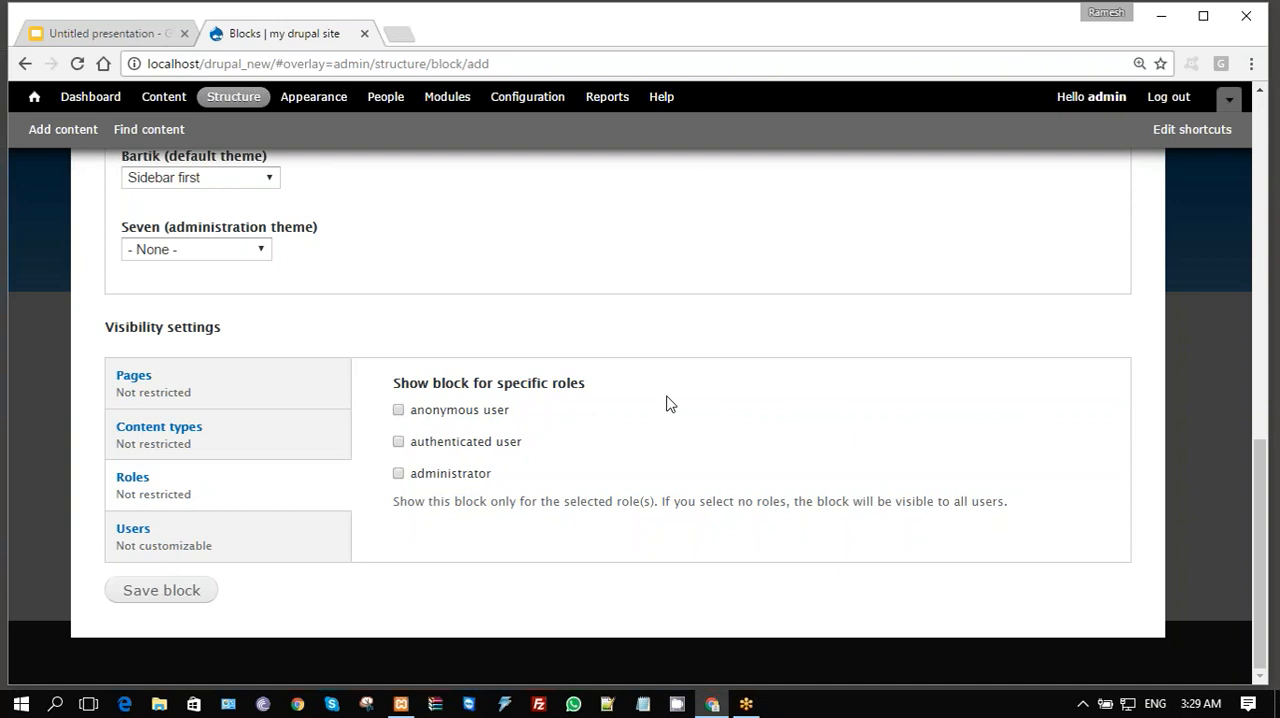
# - Check the block's per-user visibility options, save the block and return to the site's front page to see it
pyautogui.click(218, 549)
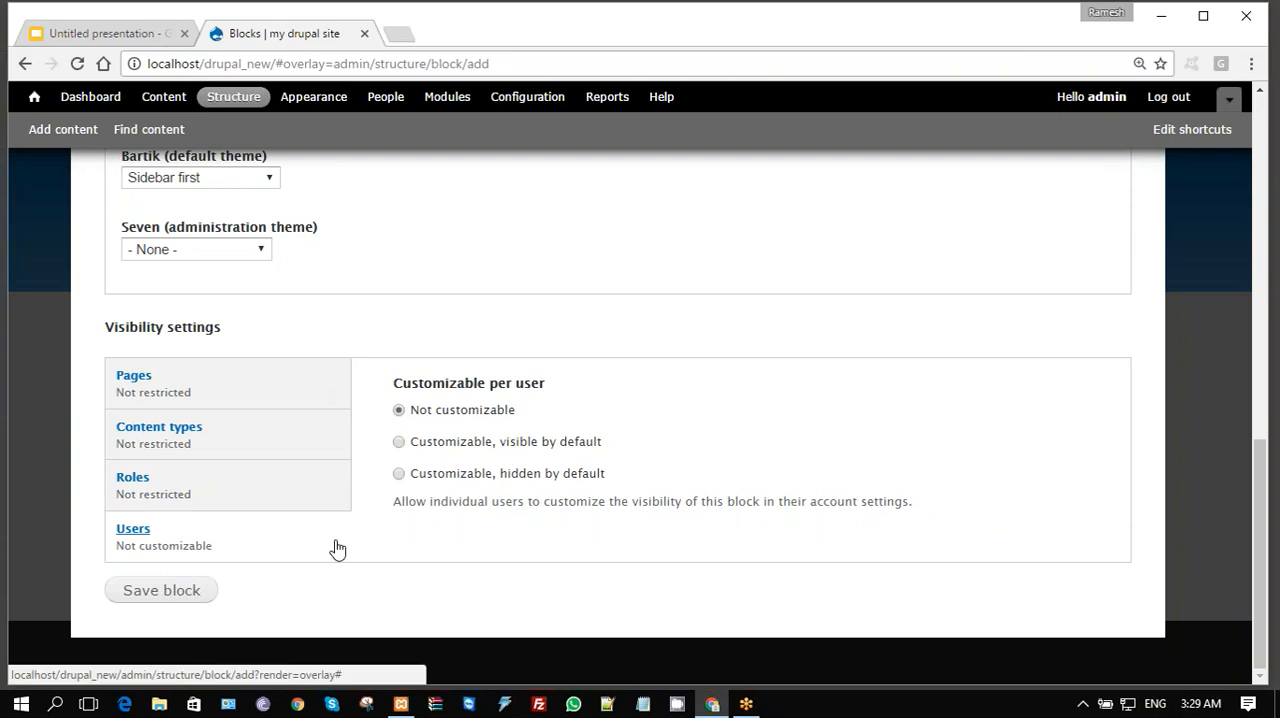
pyautogui.click(161, 592)
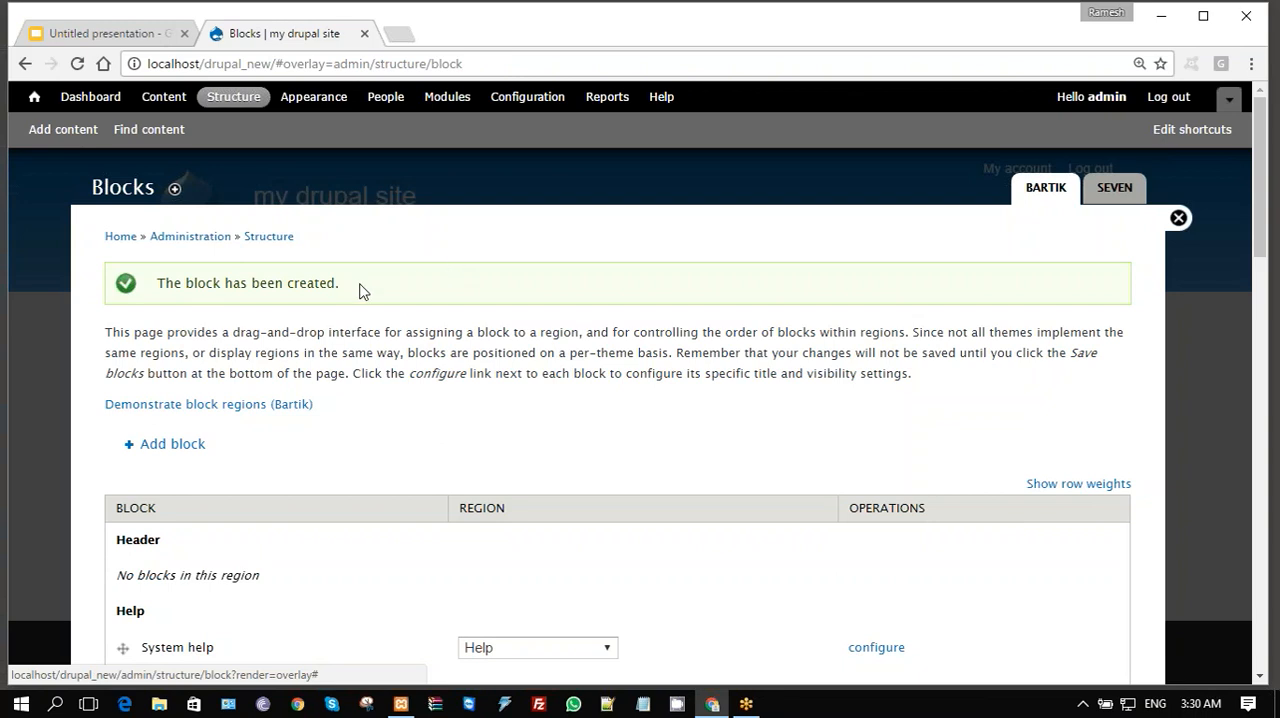
pyautogui.click(1178, 219)
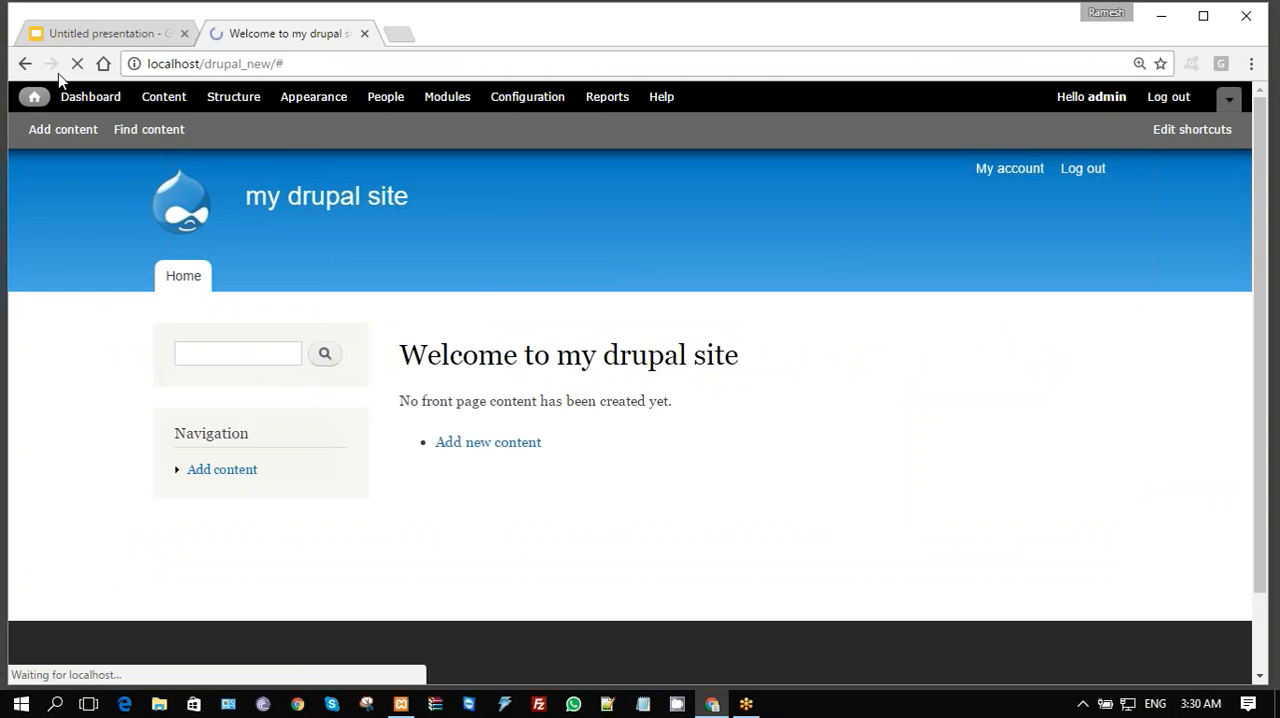
pyautogui.moveTo(236, 516)
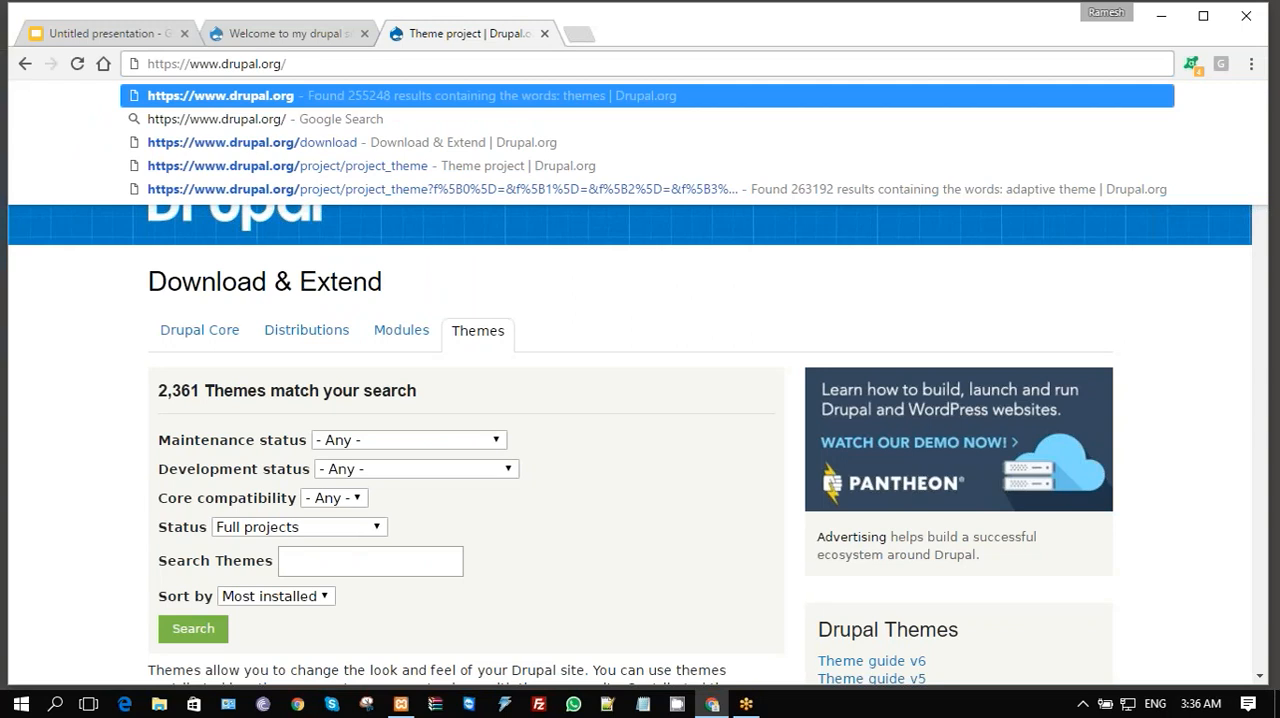
pyautogui.press('Return')
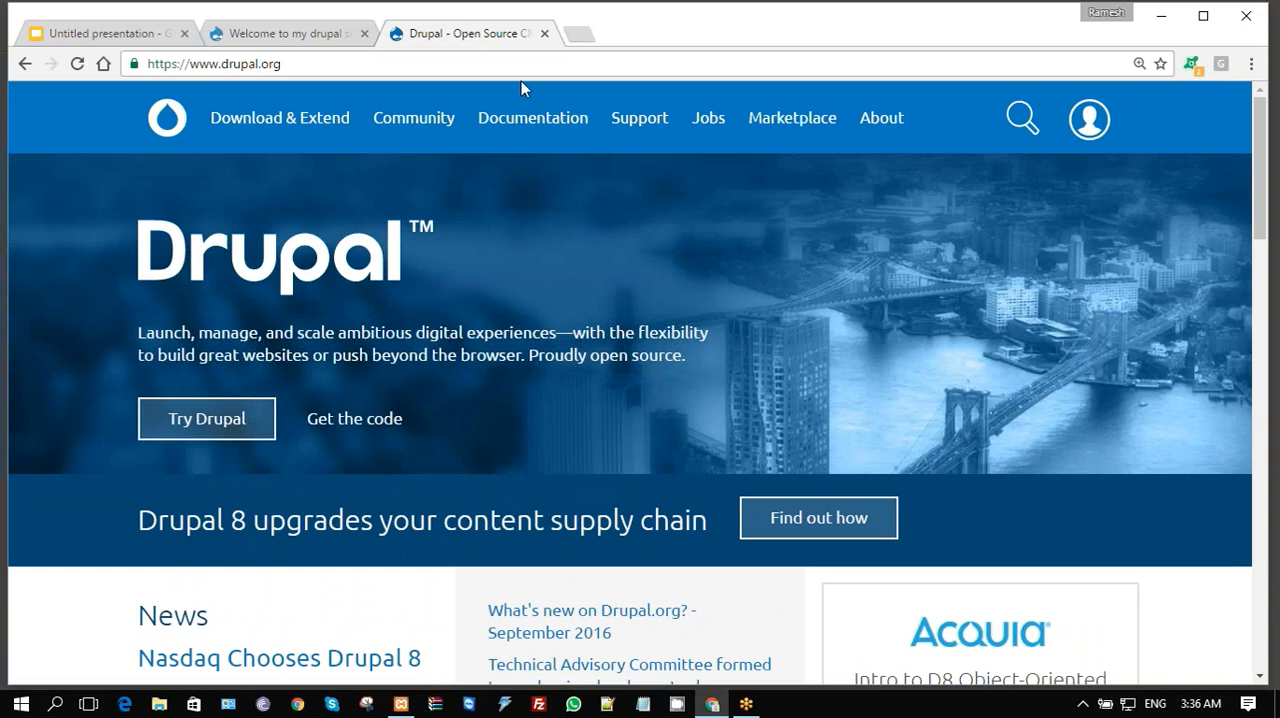
pyautogui.click(303, 126)
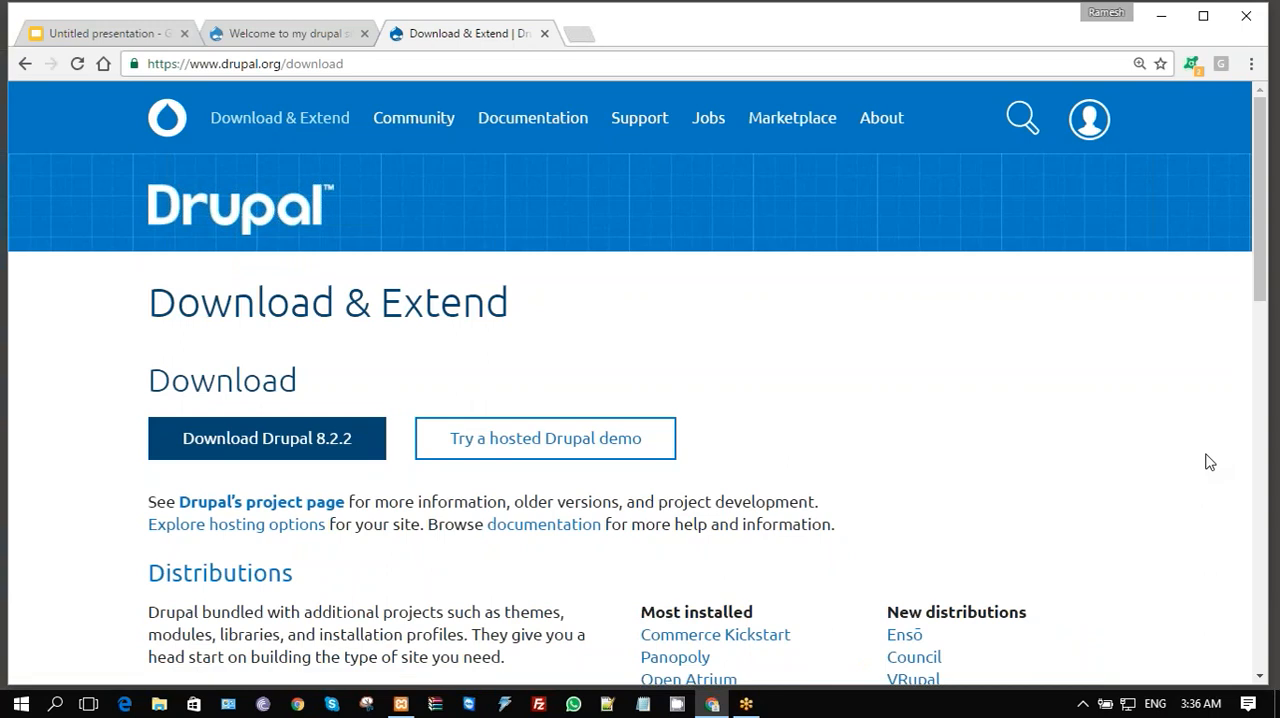
pyautogui.scroll(-3, 1209, 462)
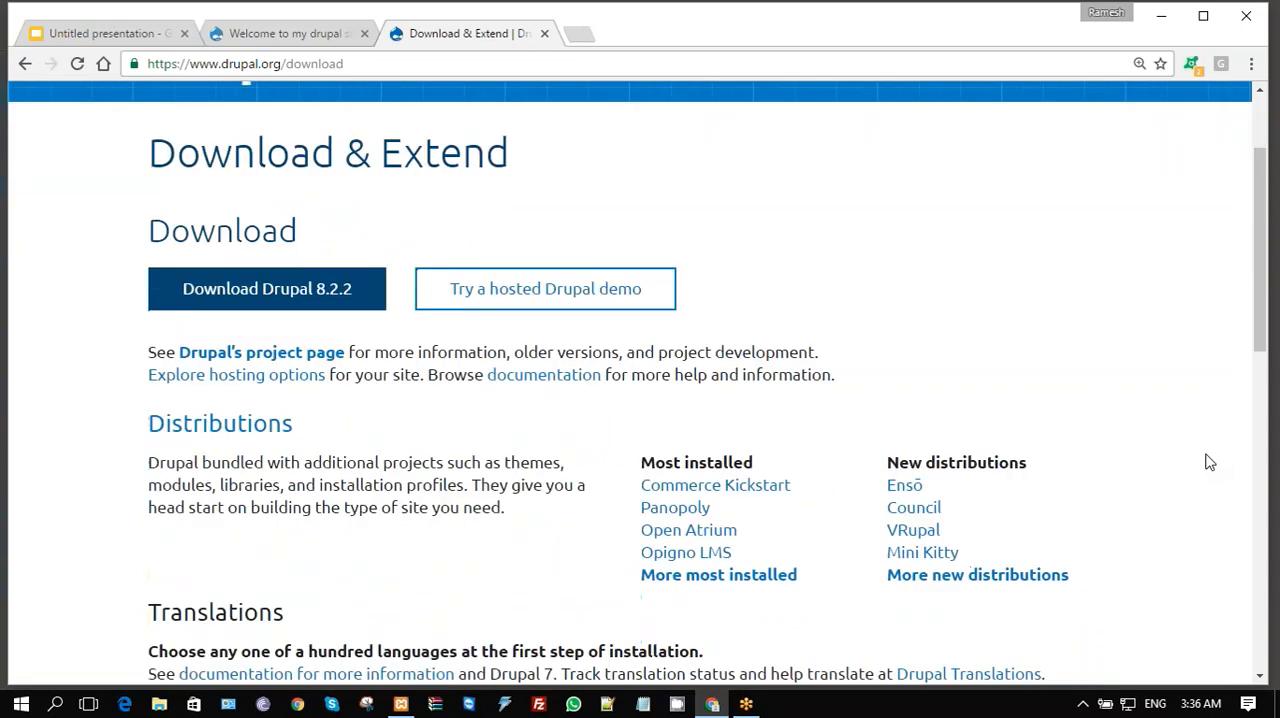
pyautogui.scroll(-4, 1209, 462)
pyautogui.scroll(-1, 1206, 457)
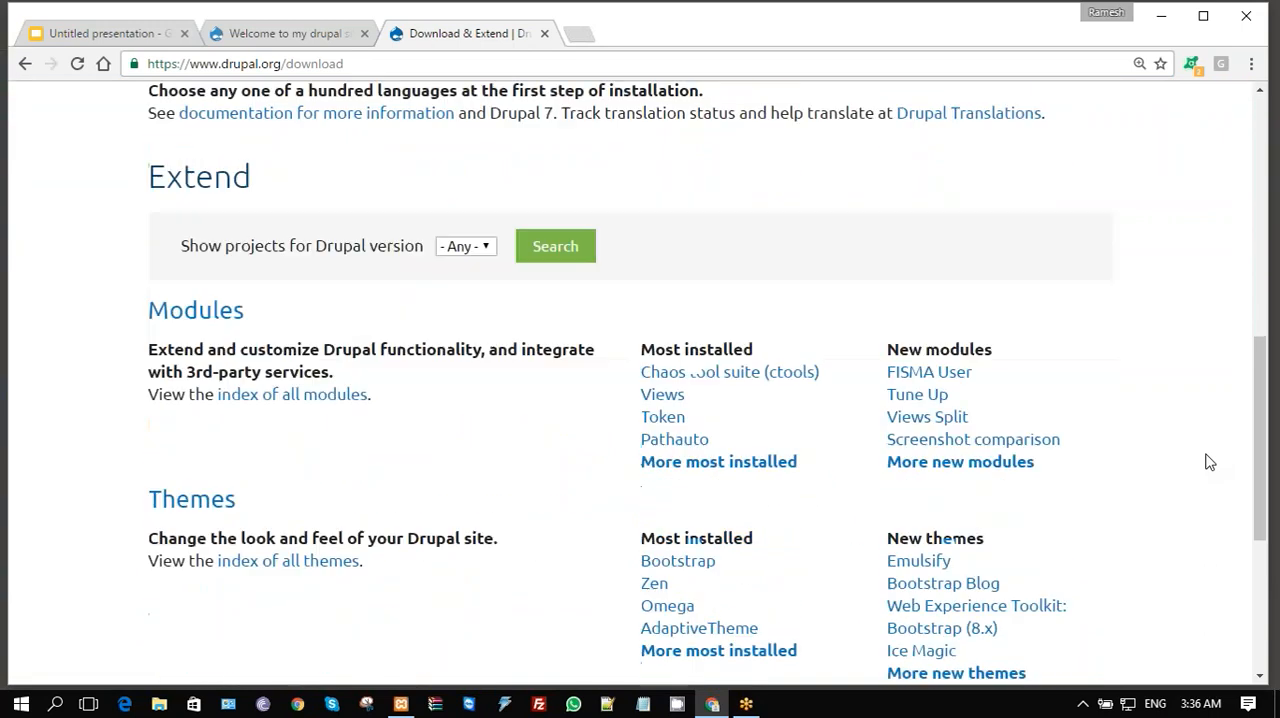
pyautogui.click(183, 466)
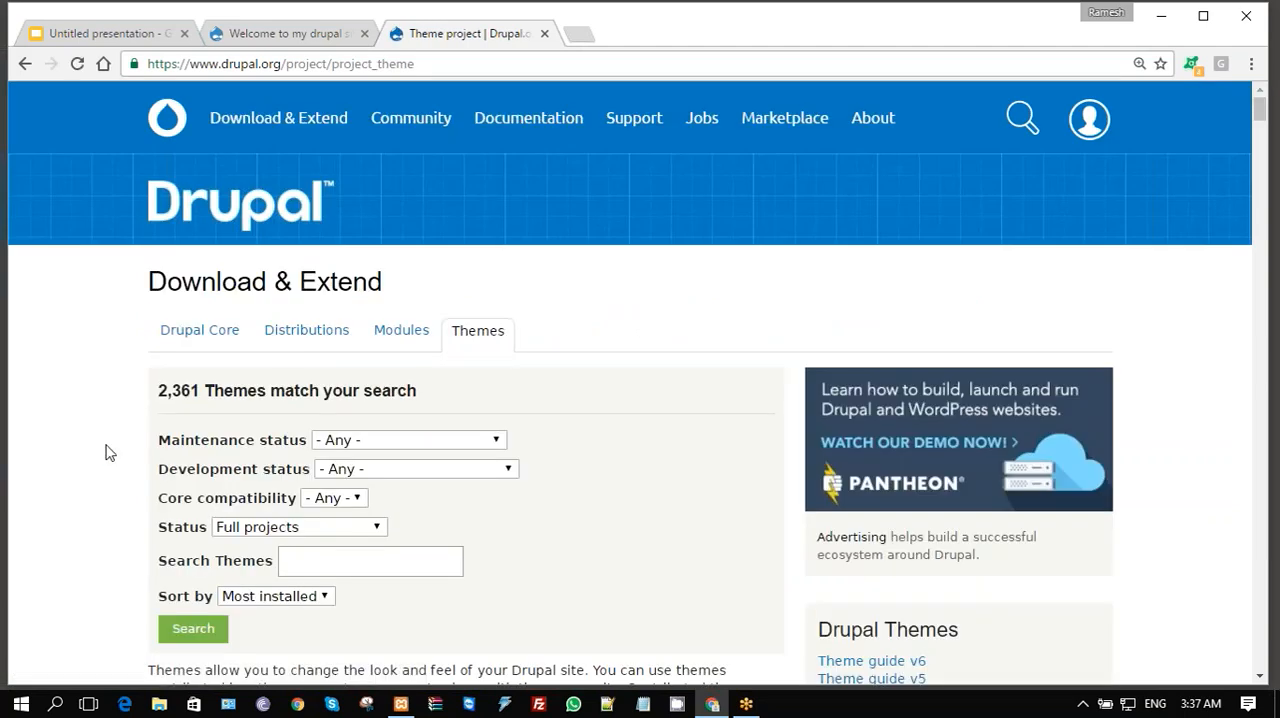
# - Look through the theme search filters and the Bootstrap theme's description in the listing
pyautogui.scroll(-3, 109, 452)
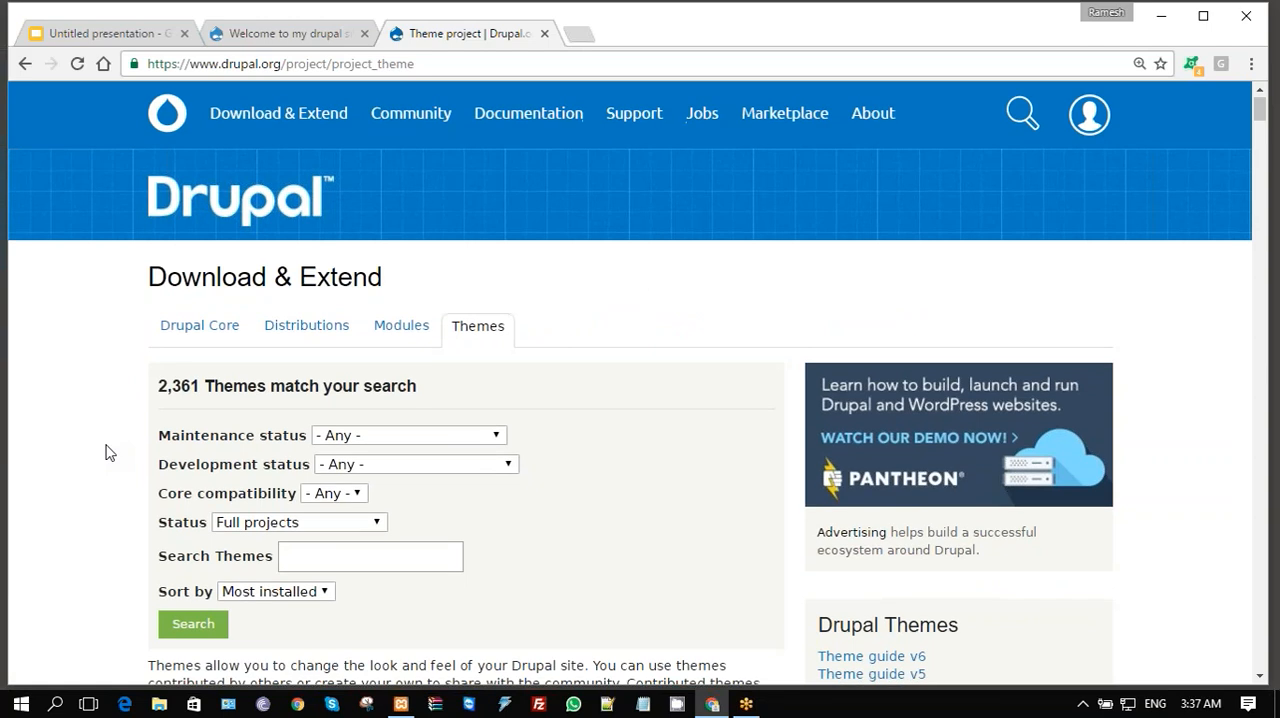
pyautogui.scroll(-2, 109, 452)
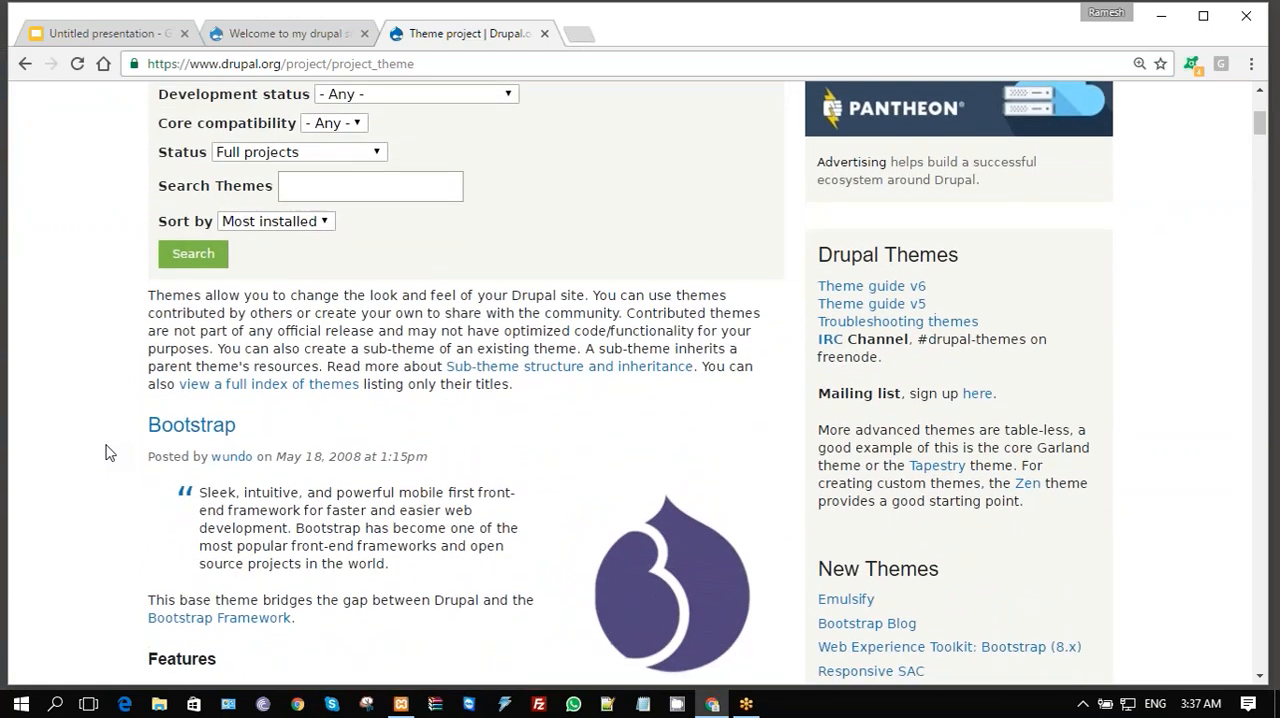
pyautogui.scroll(-2, 109, 452)
pyautogui.scroll(-2, 109, 452)
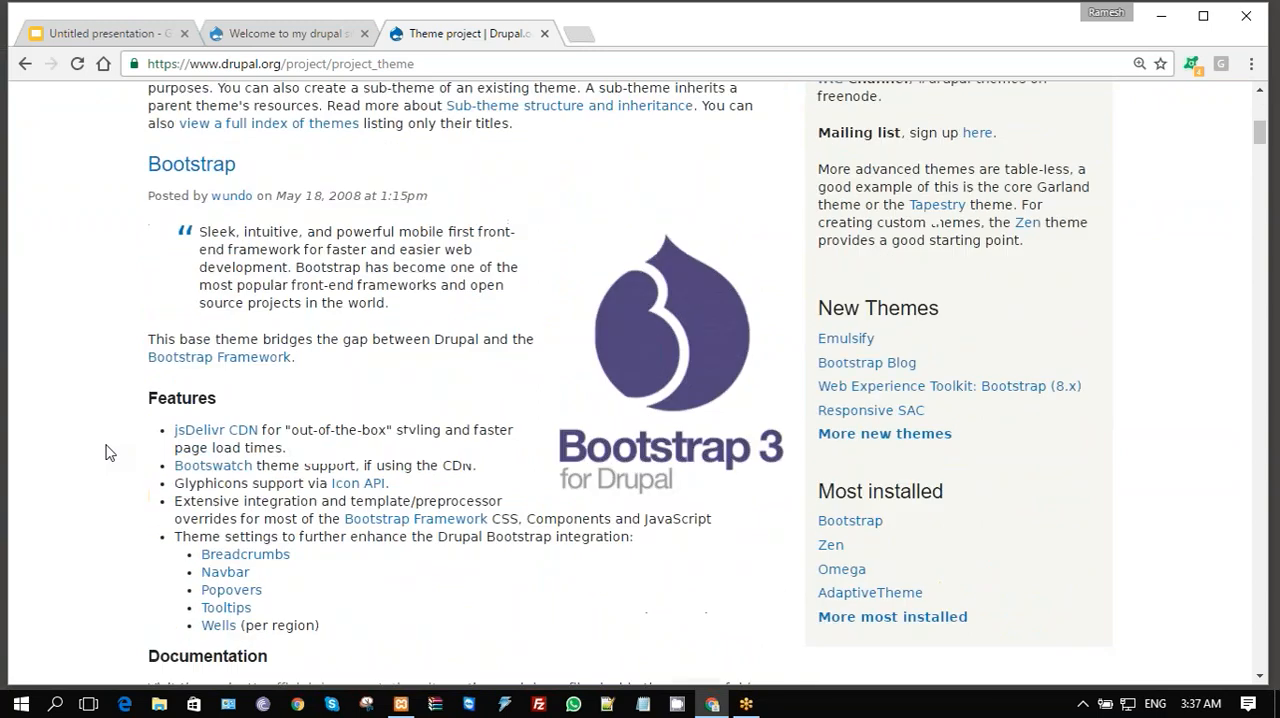
pyautogui.scroll(2, 109, 452)
pyautogui.scroll(7, 109, 452)
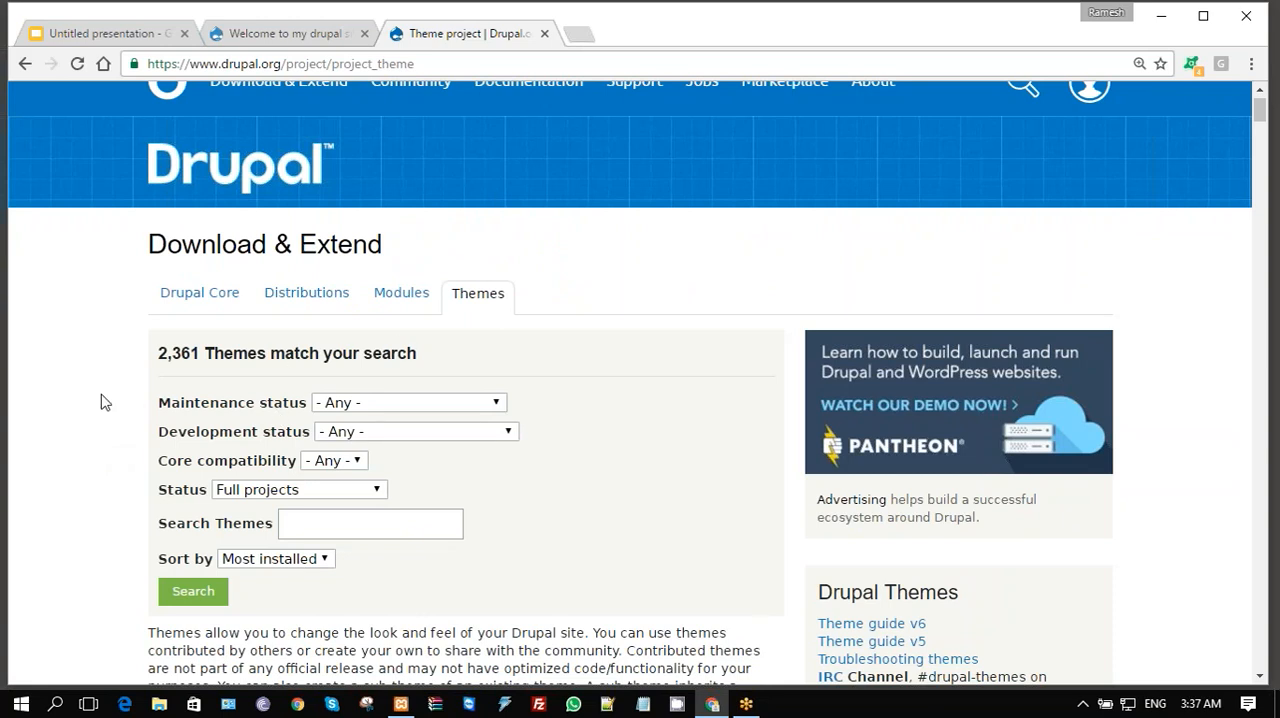
# - Go through the themes listing past Bootstrap, Zen and Omega and open the AdaptiveTheme project page
pyautogui.scroll(-2, 101, 401)
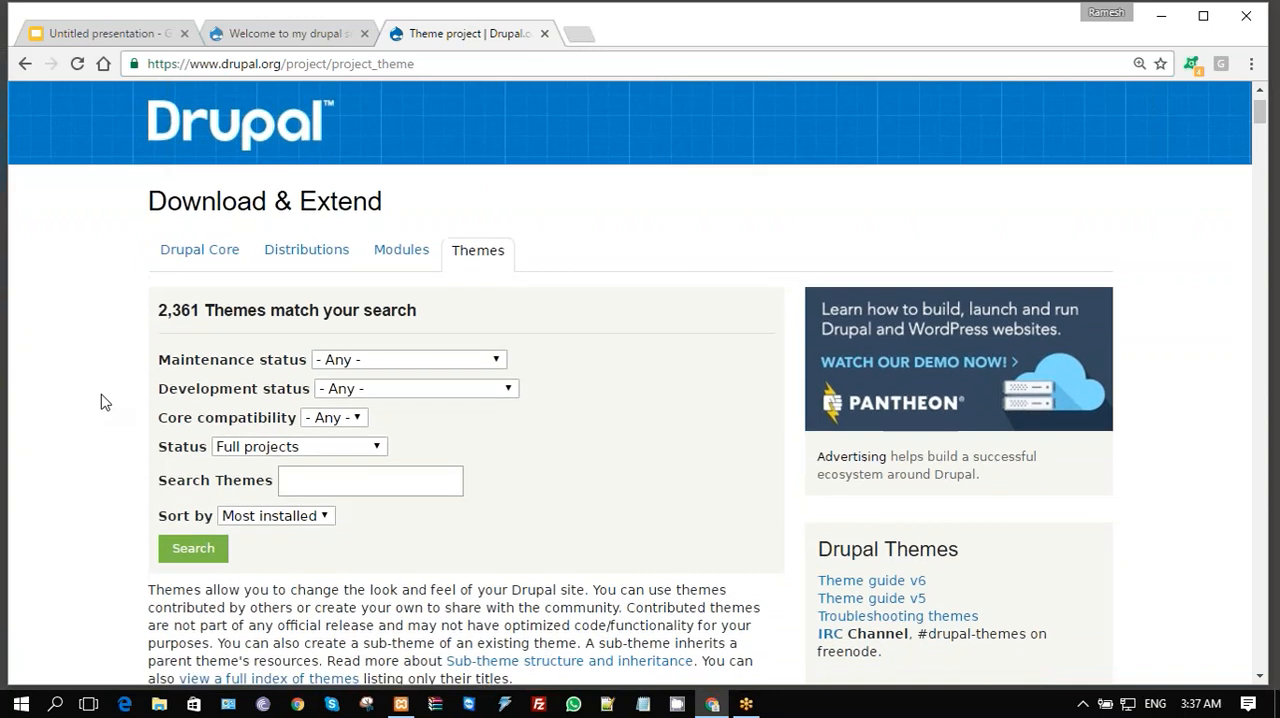
pyautogui.scroll(-2, 101, 401)
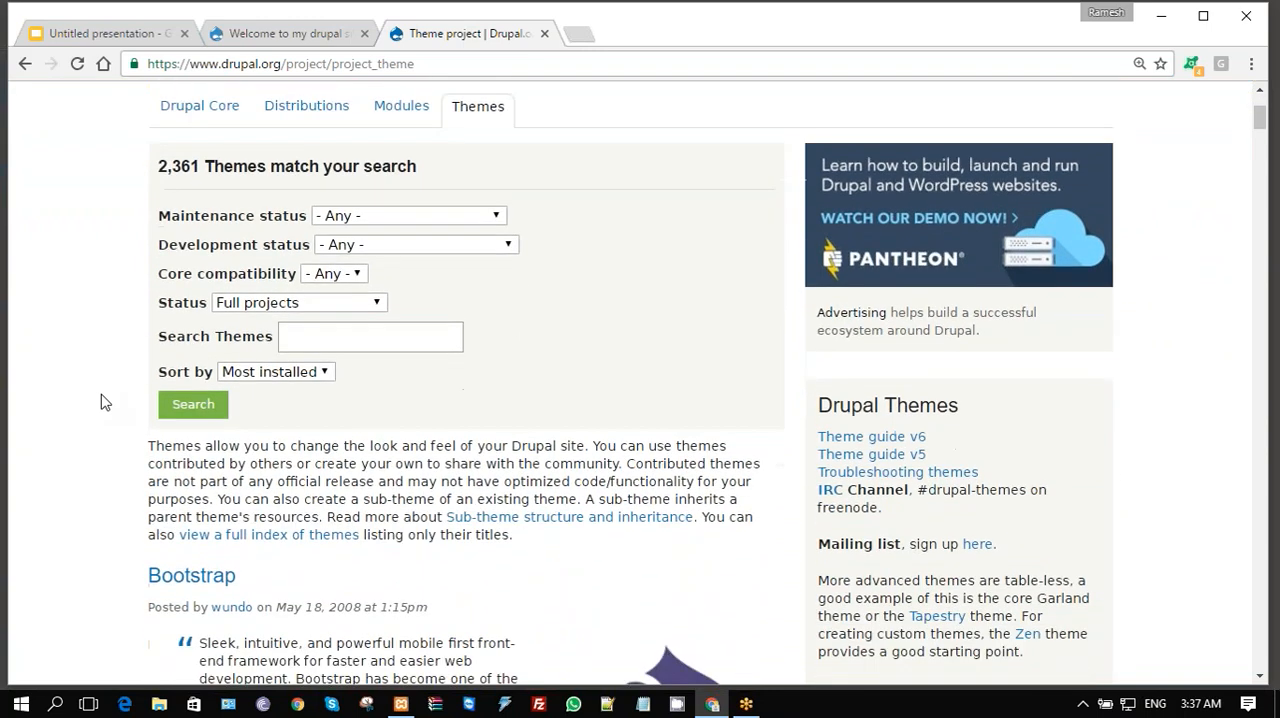
pyautogui.scroll(-4, 101, 401)
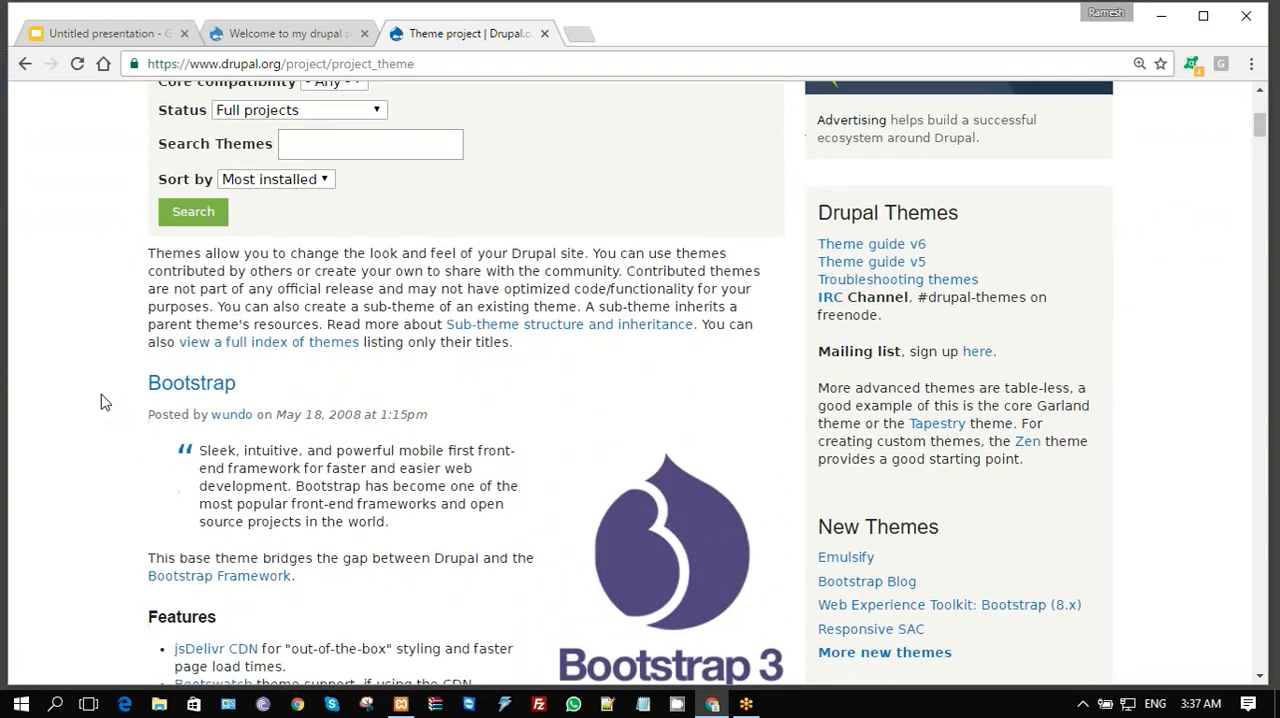
pyautogui.scroll(-1, 101, 401)
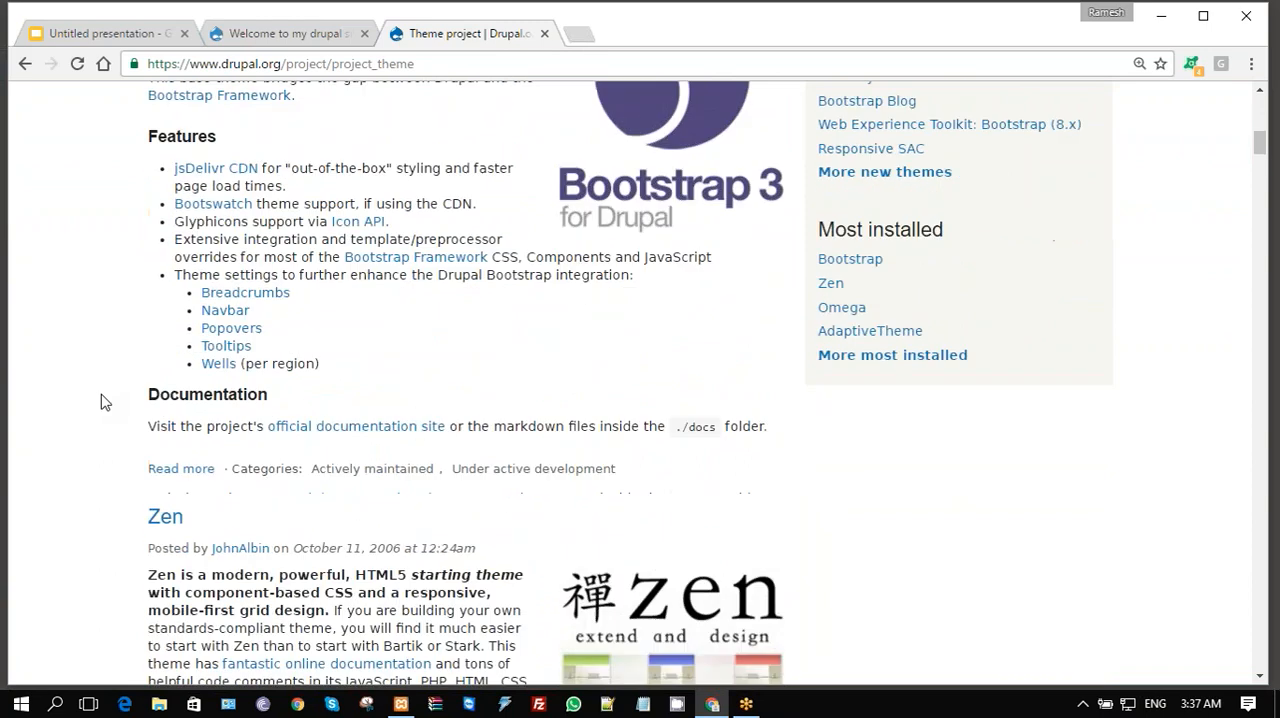
pyautogui.scroll(-5, 101, 401)
pyautogui.scroll(-3, 101, 401)
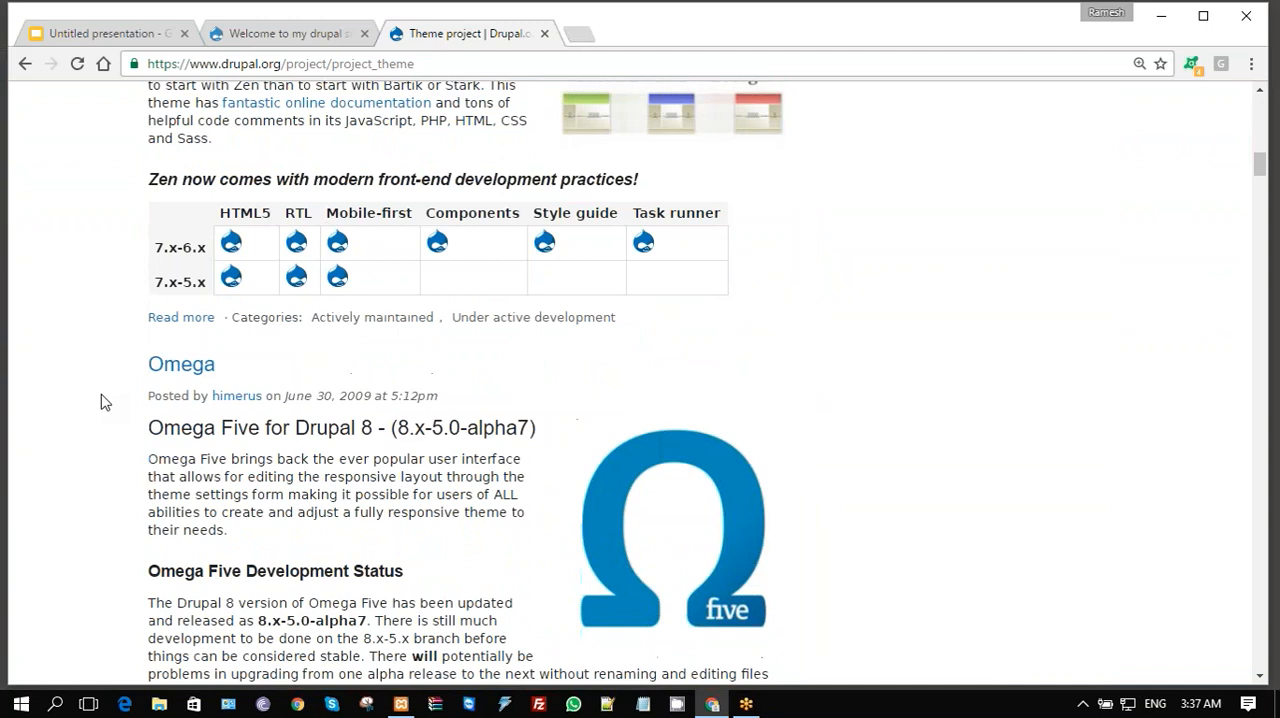
pyautogui.scroll(-6, 101, 401)
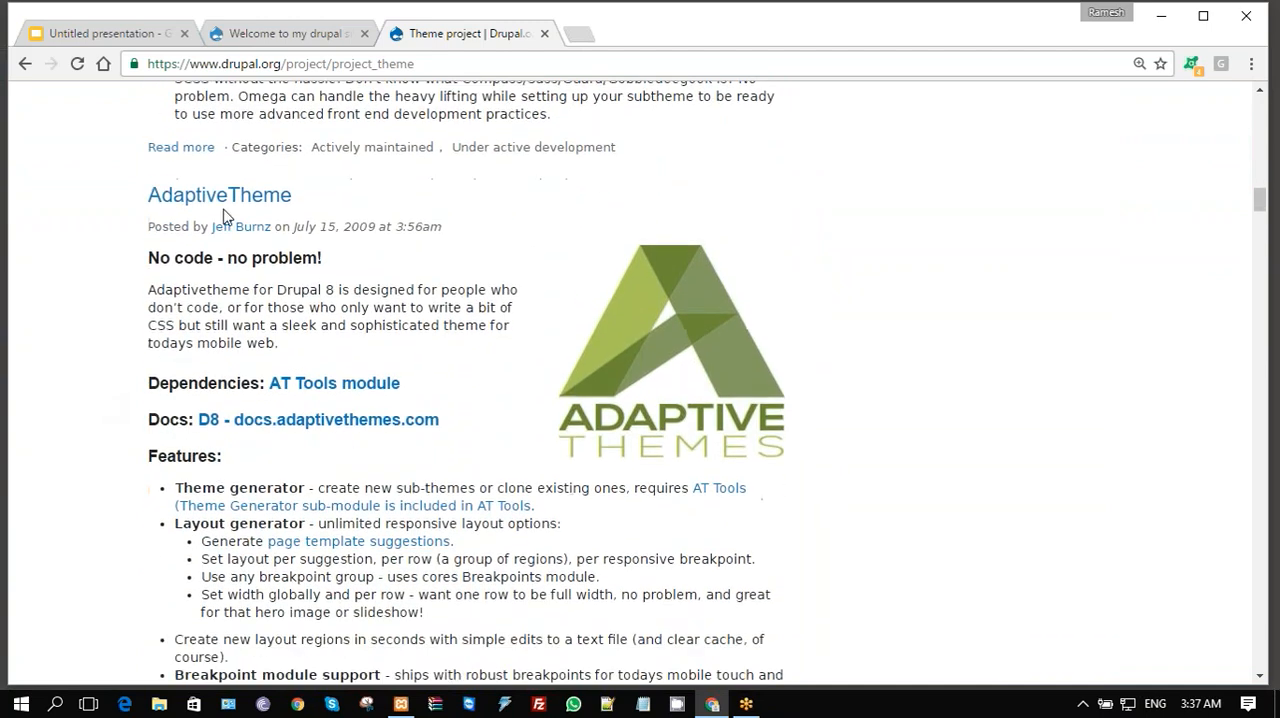
pyautogui.click(224, 197)
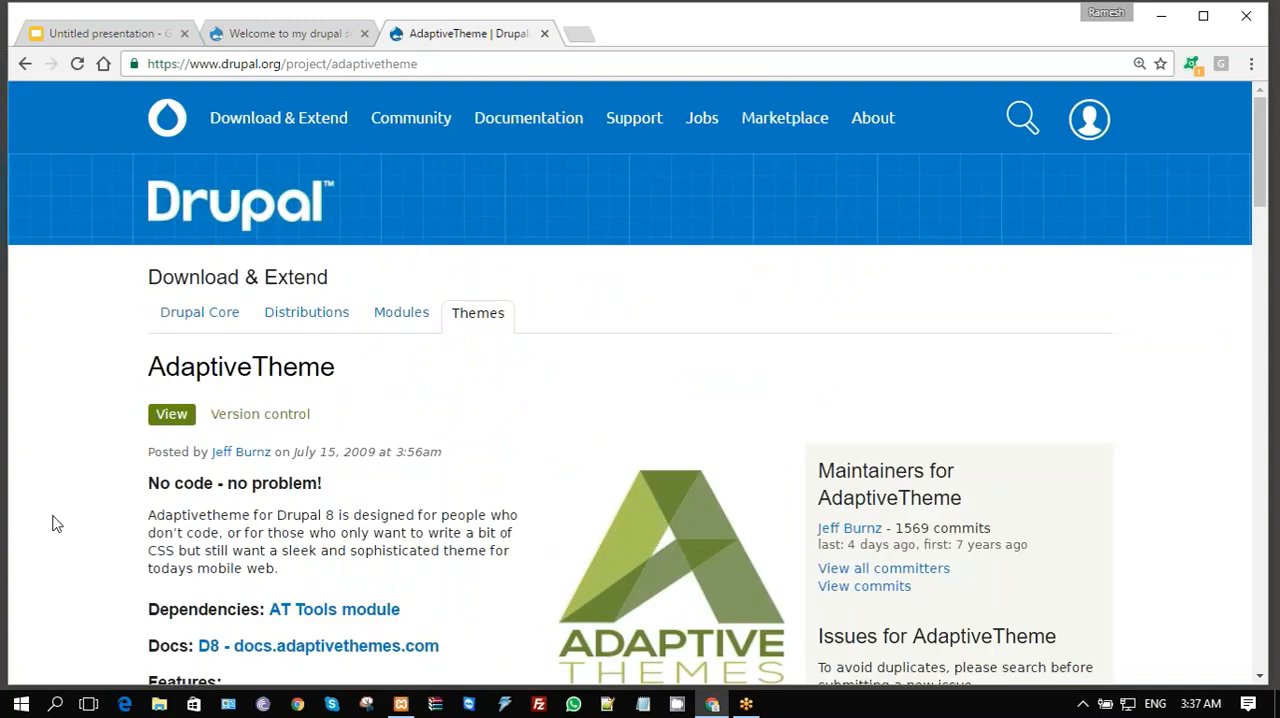
# - Open the 7.x-3.4 release from AdaptiveTheme's recommended releases and copy the link address of its zip download
pyautogui.scroll(-3, 55, 523)
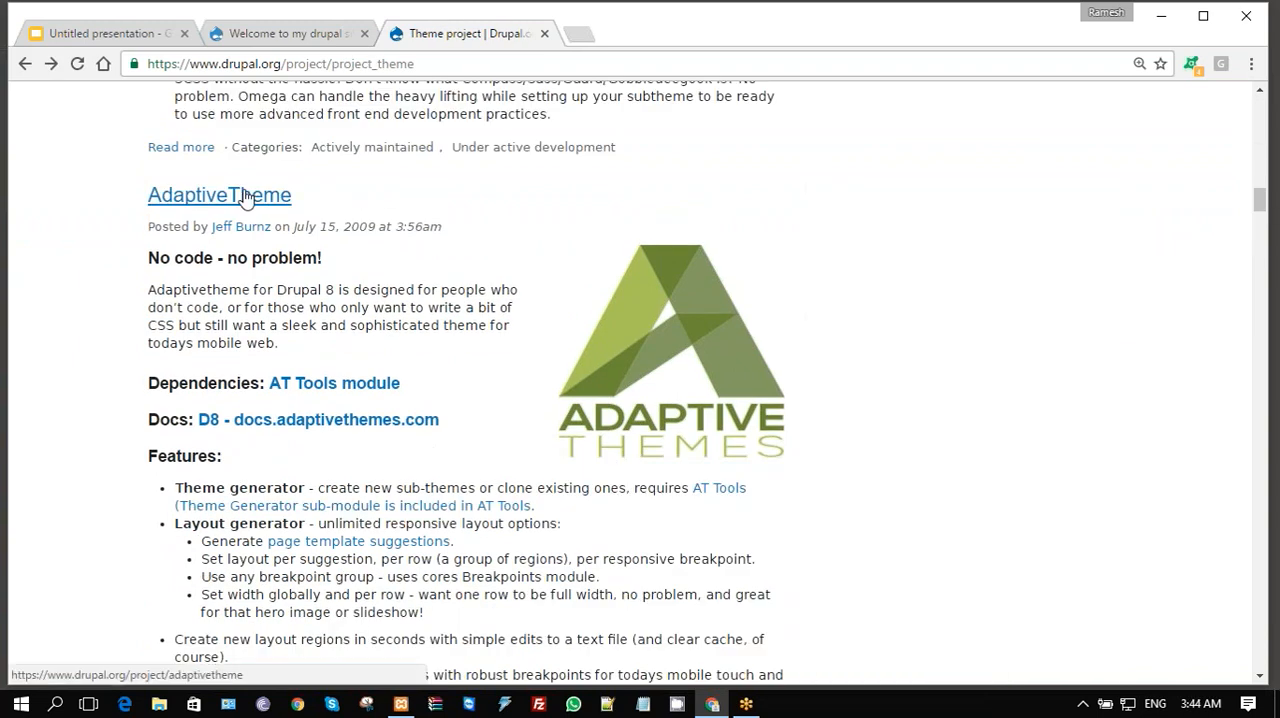
pyautogui.click(242, 198)
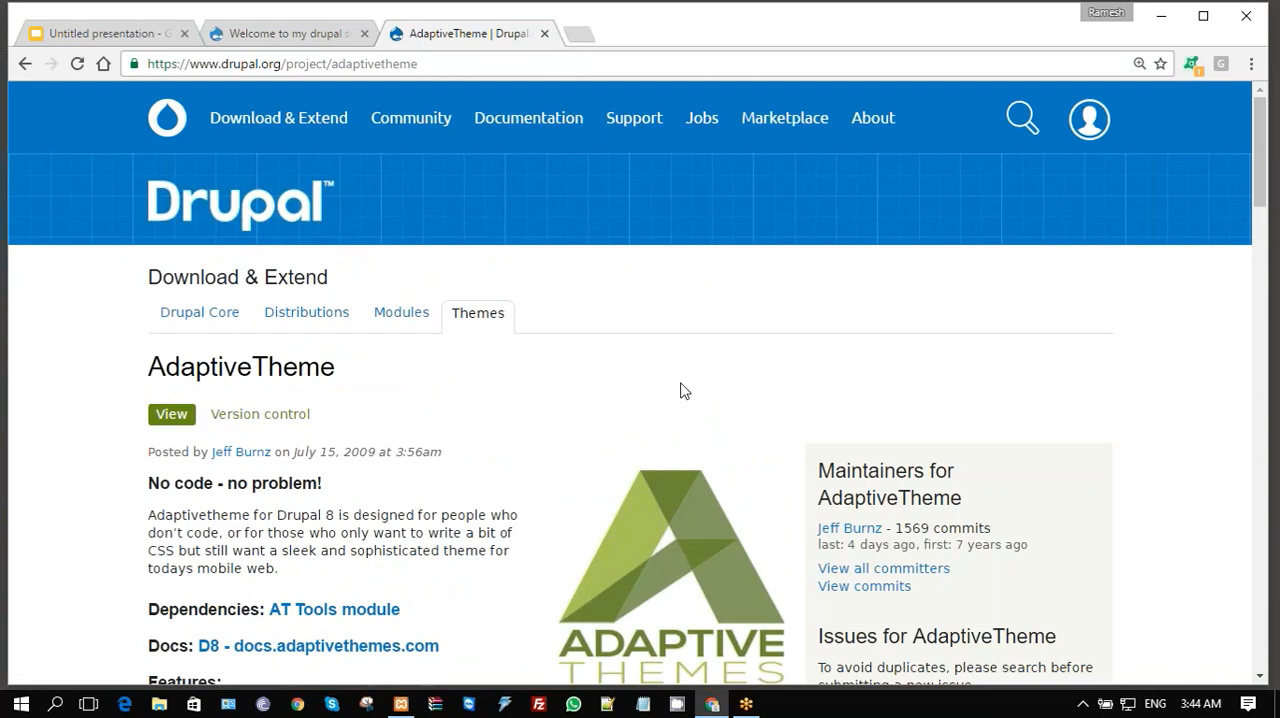
pyautogui.scroll(-2, 680, 390)
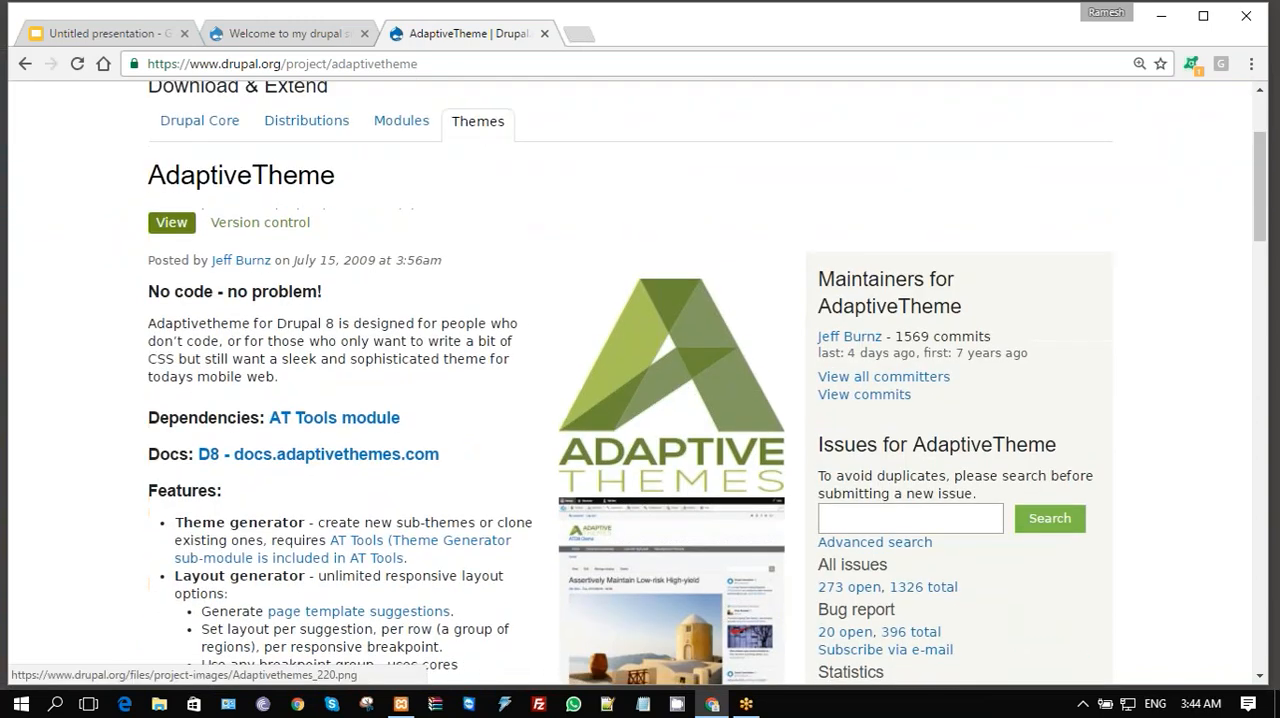
pyautogui.scroll(-3, 680, 390)
pyautogui.scroll(-14, 680, 390)
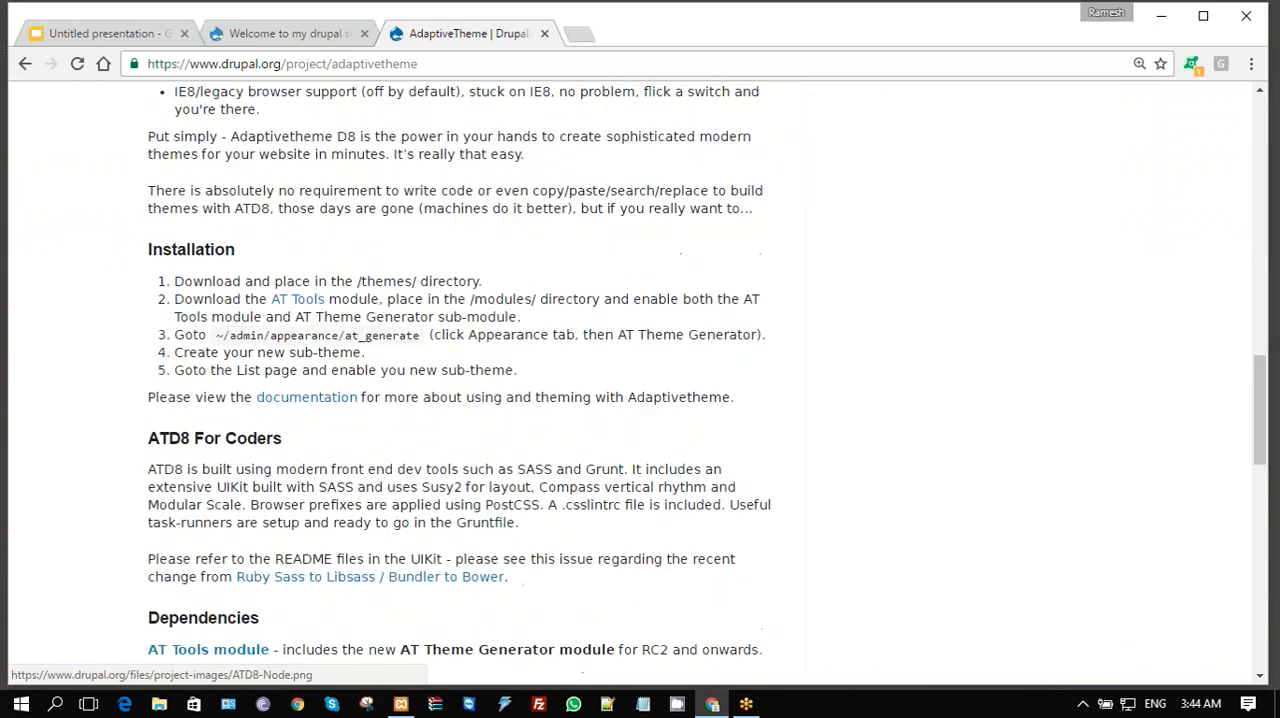
pyautogui.scroll(-3, 680, 390)
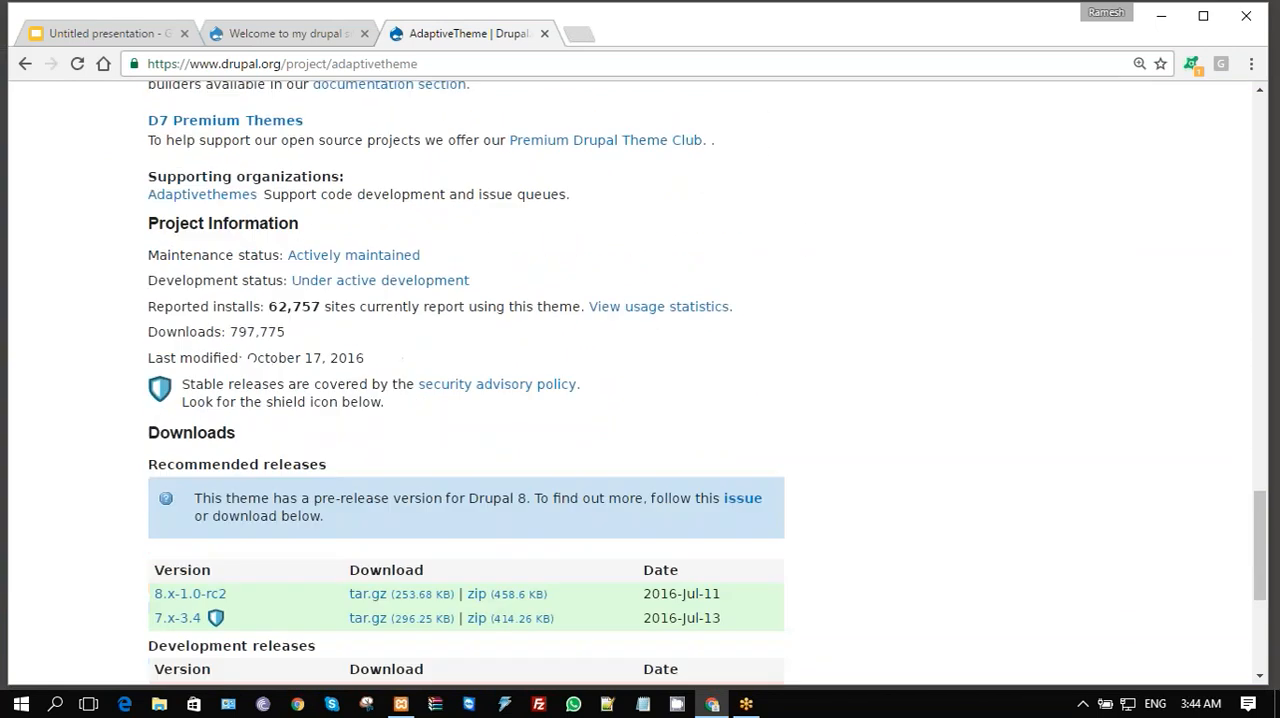
pyautogui.scroll(-2, 697, 249)
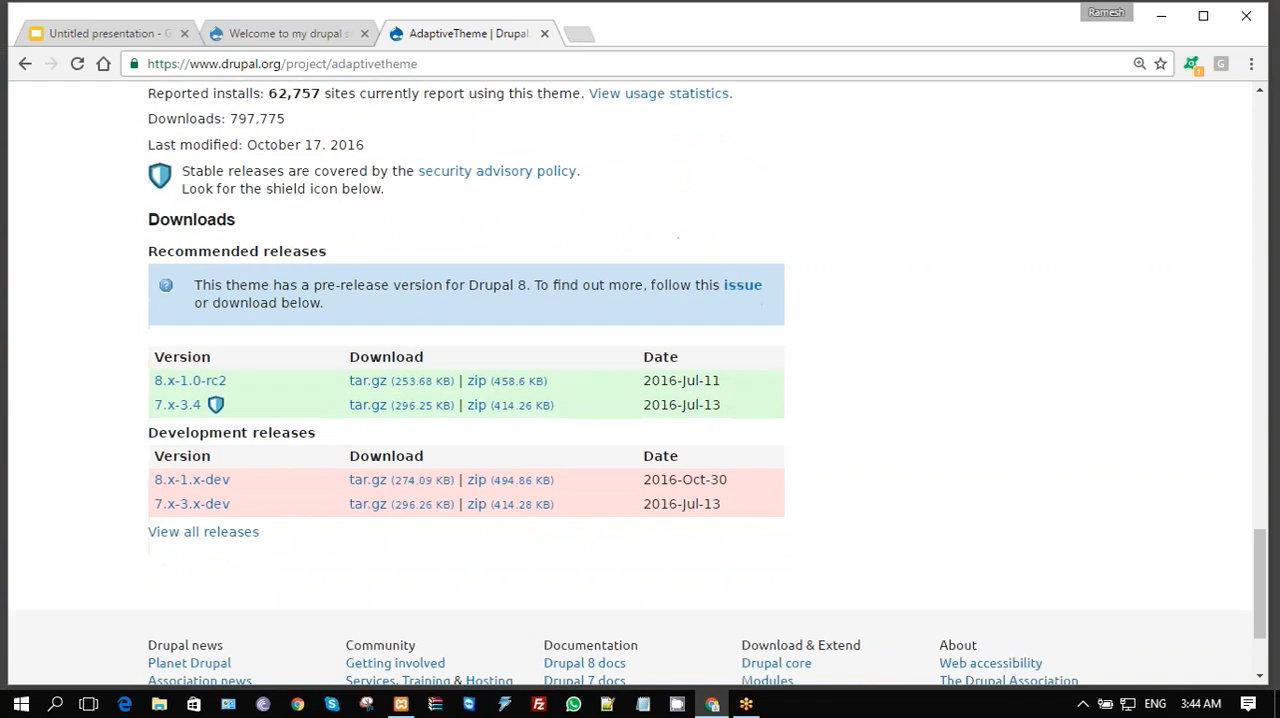
pyautogui.click(178, 405)
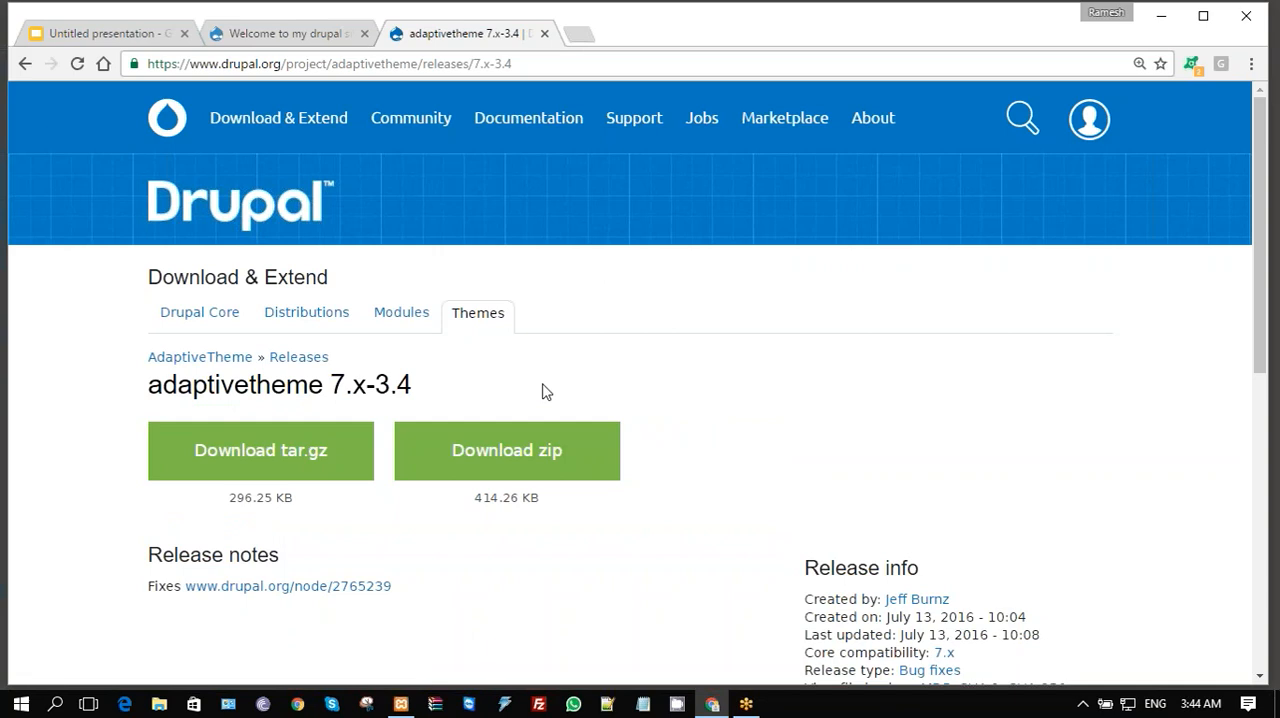
pyautogui.rightClick(552, 472)
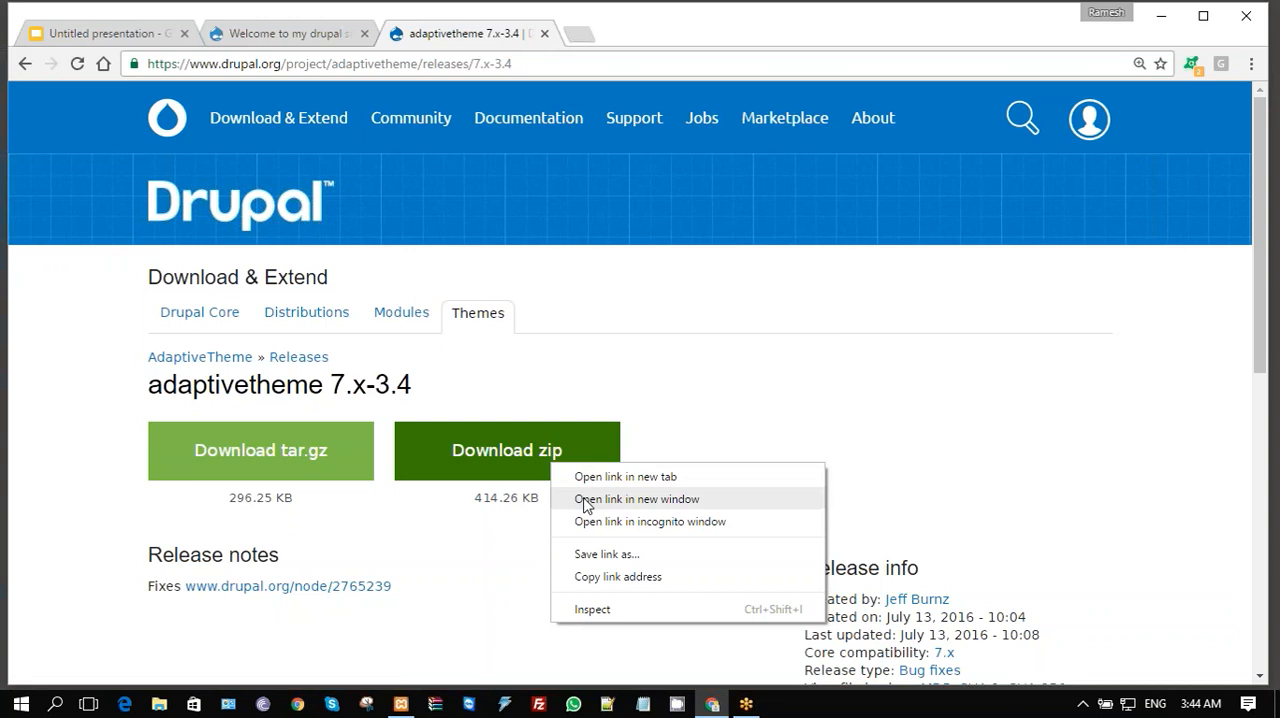
pyautogui.click(628, 578)
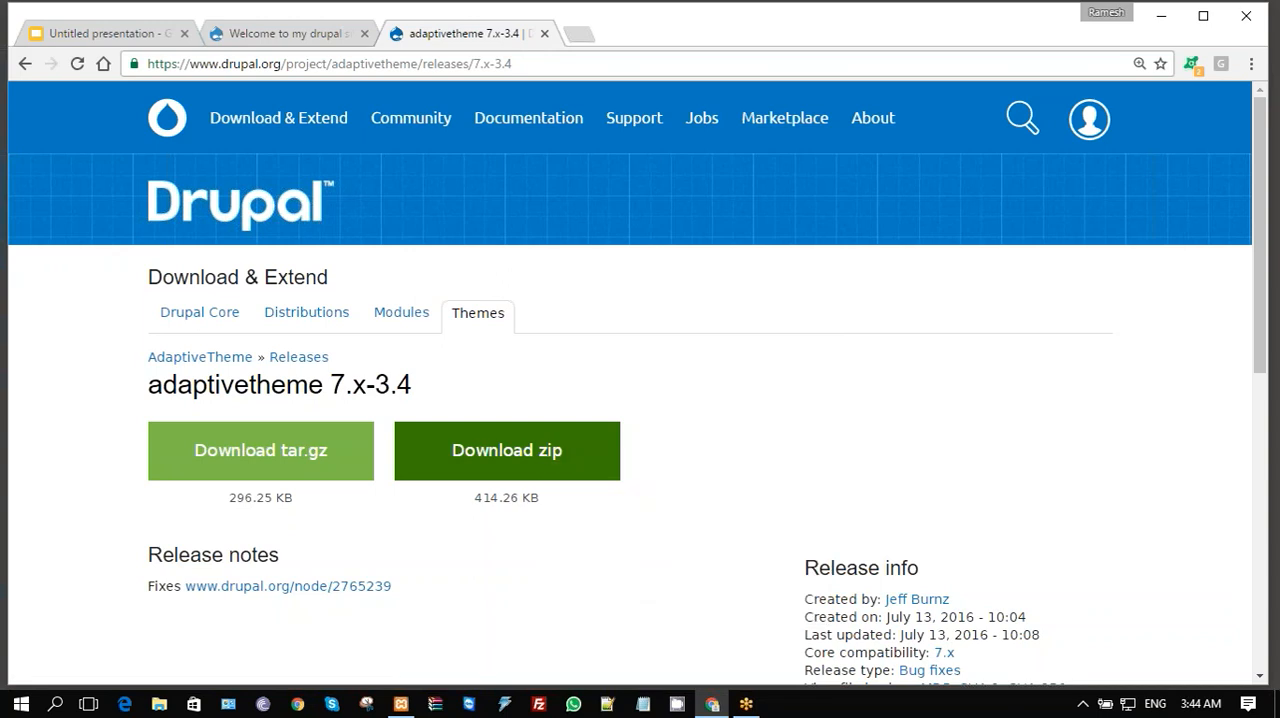
pyautogui.click(312, 34)
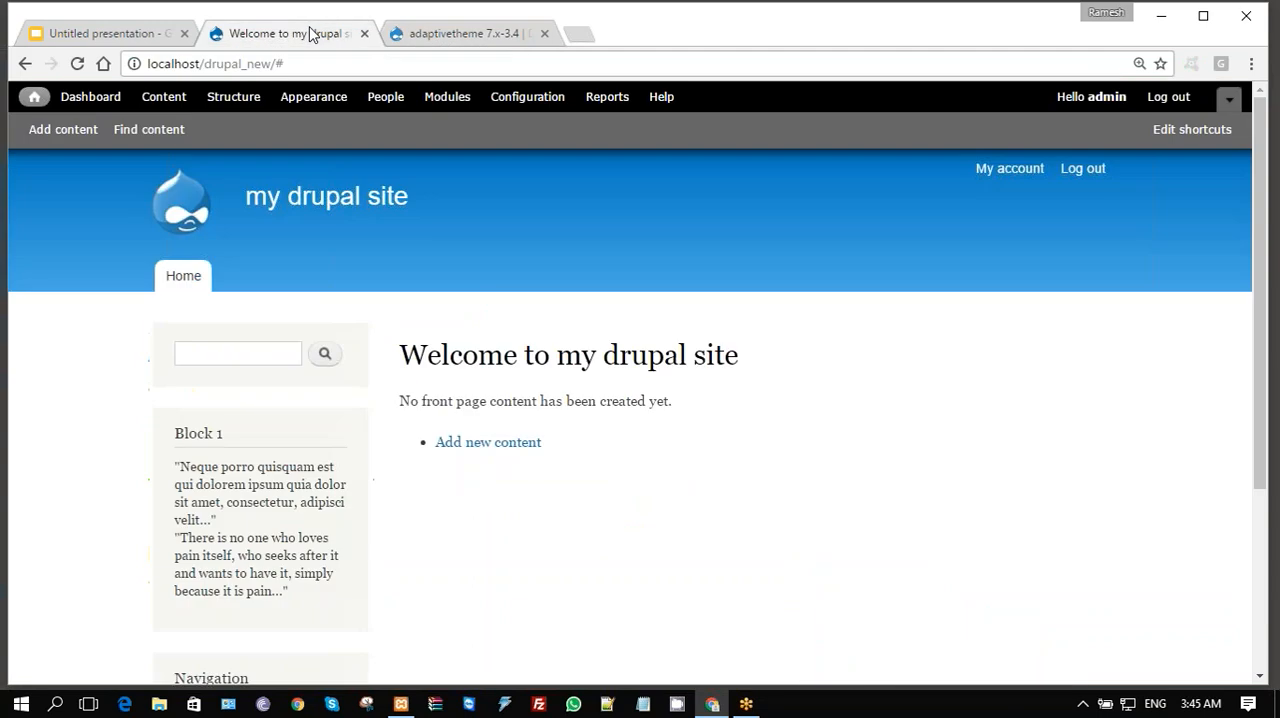
pyautogui.click(325, 100)
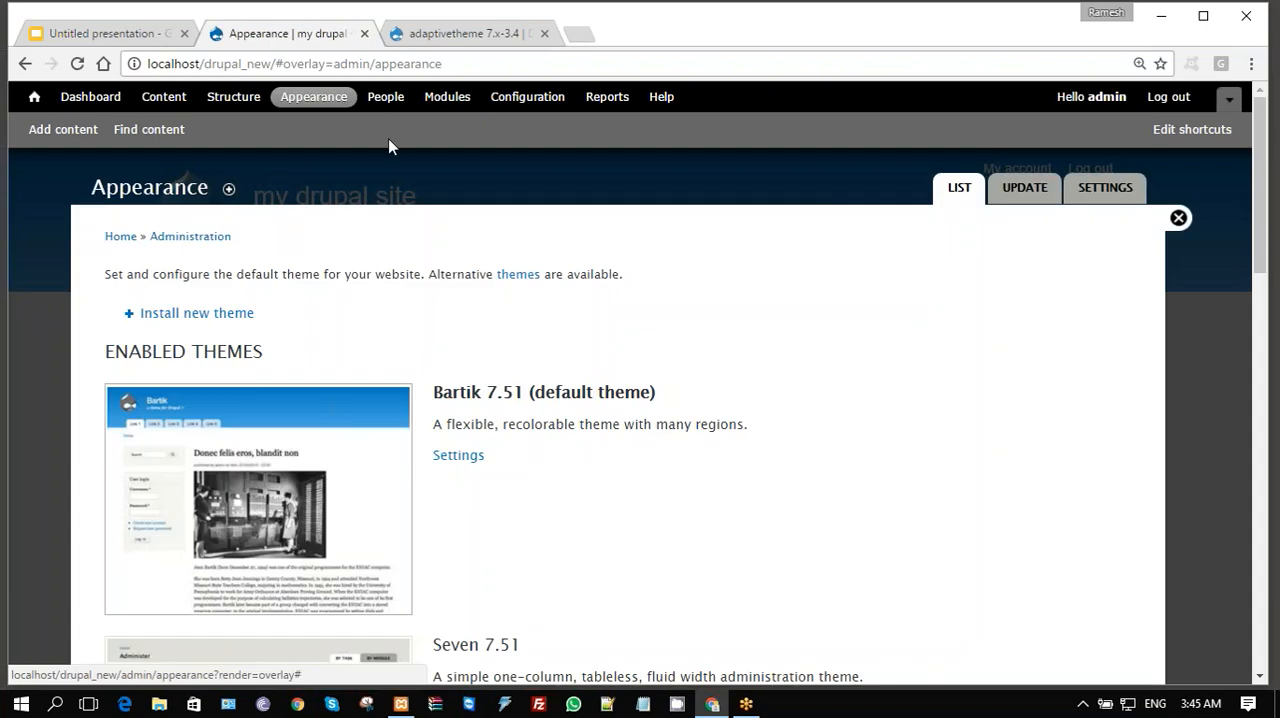
pyautogui.click(215, 314)
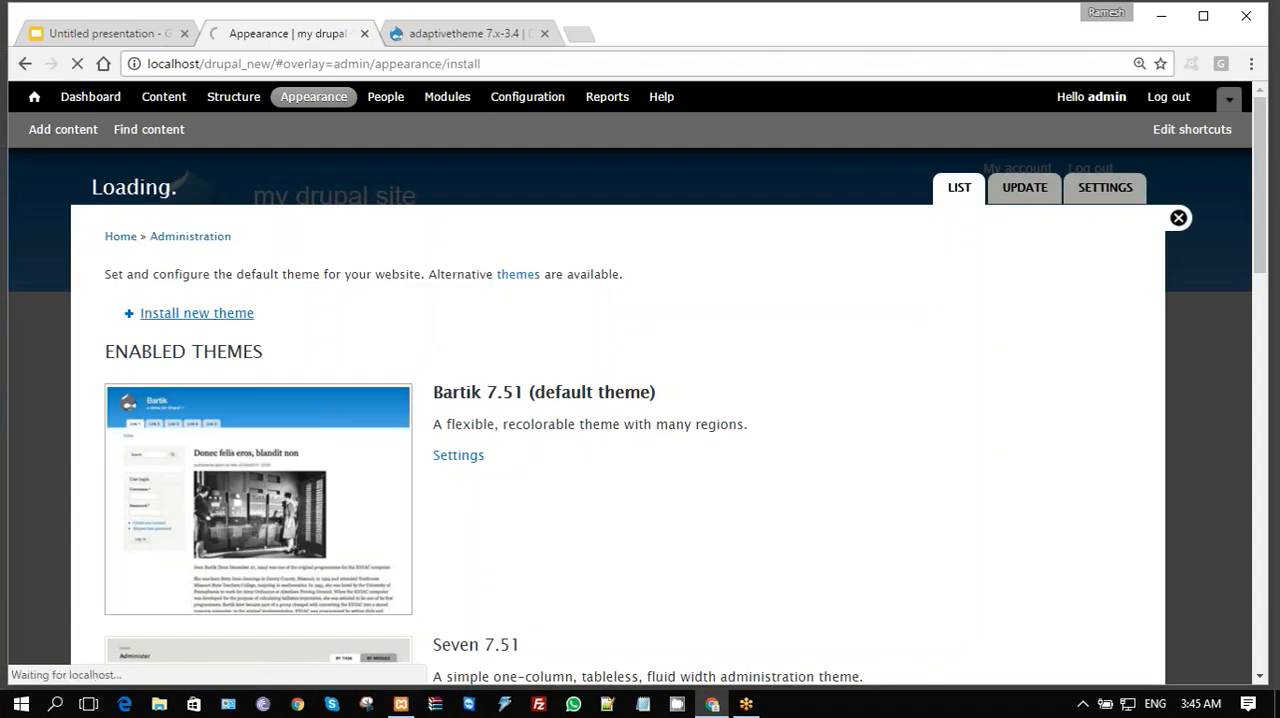
pyautogui.click(277, 348)
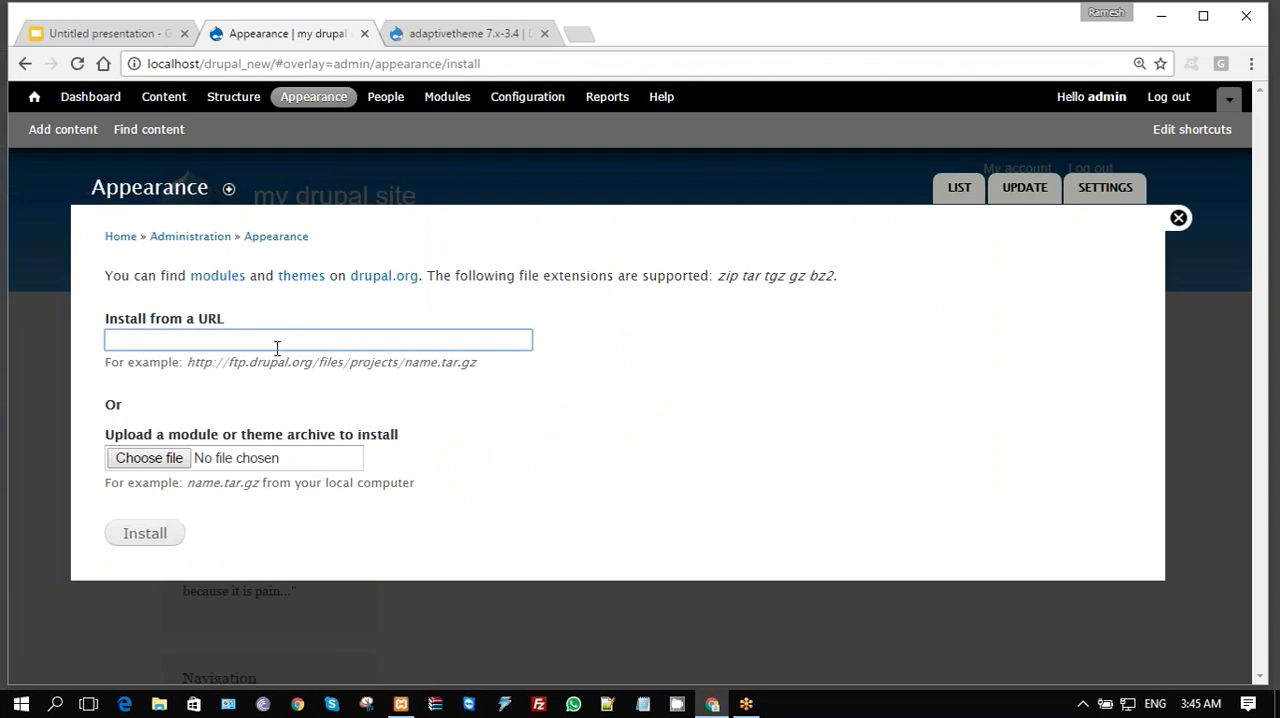
pyautogui.hotkey('ctrl', 'v')
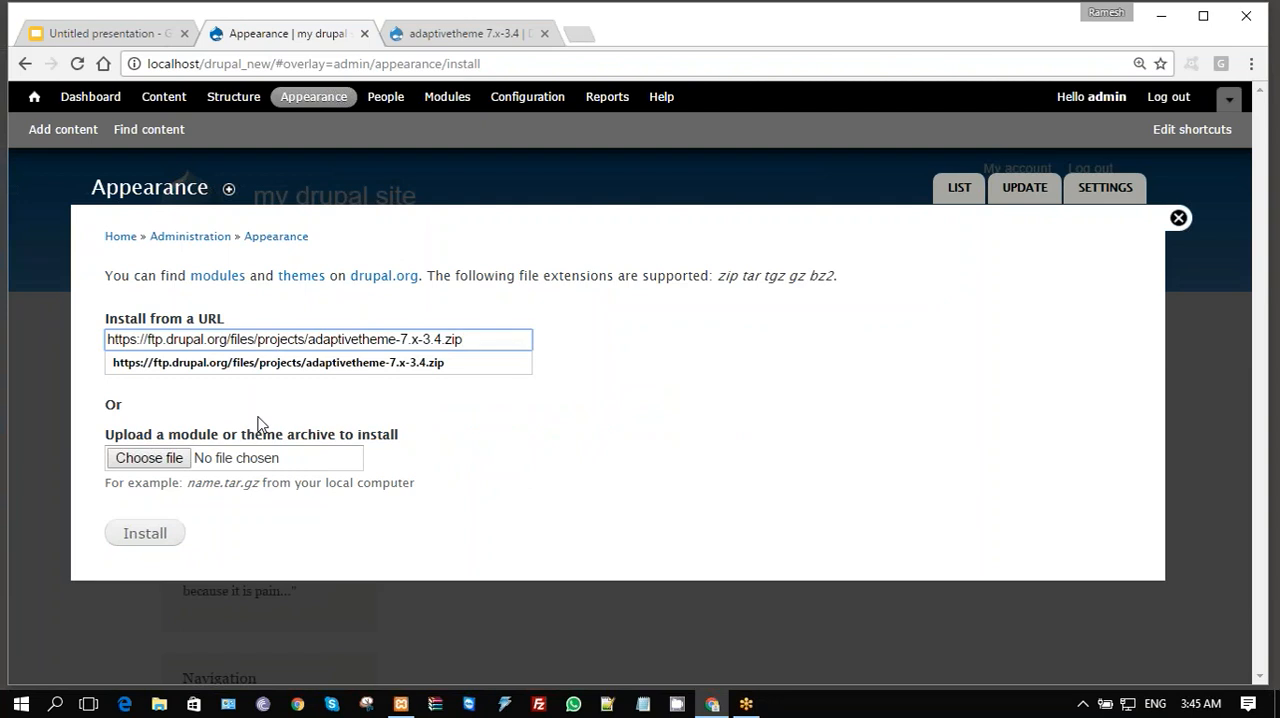
pyautogui.click(134, 535)
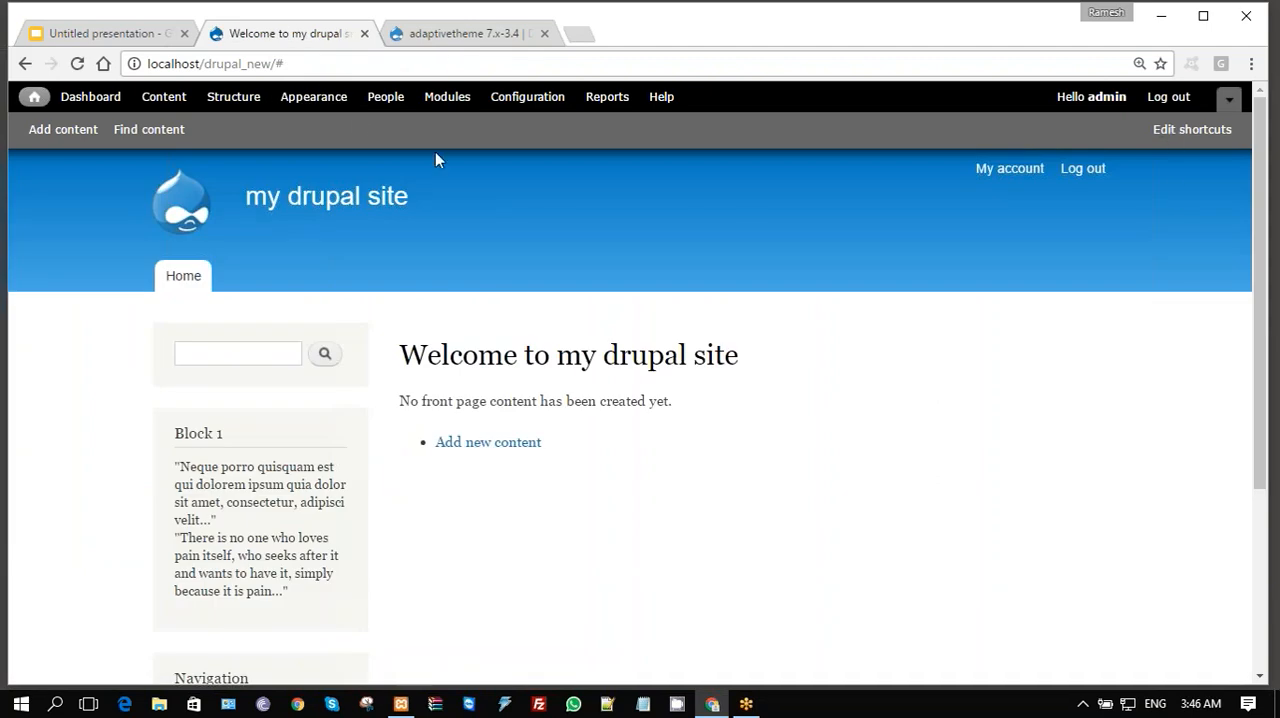
# - Enable the AT Admin 7.x-3.4 theme among the site's disabled themes and close the Appearance overlay
pyautogui.click(318, 101)
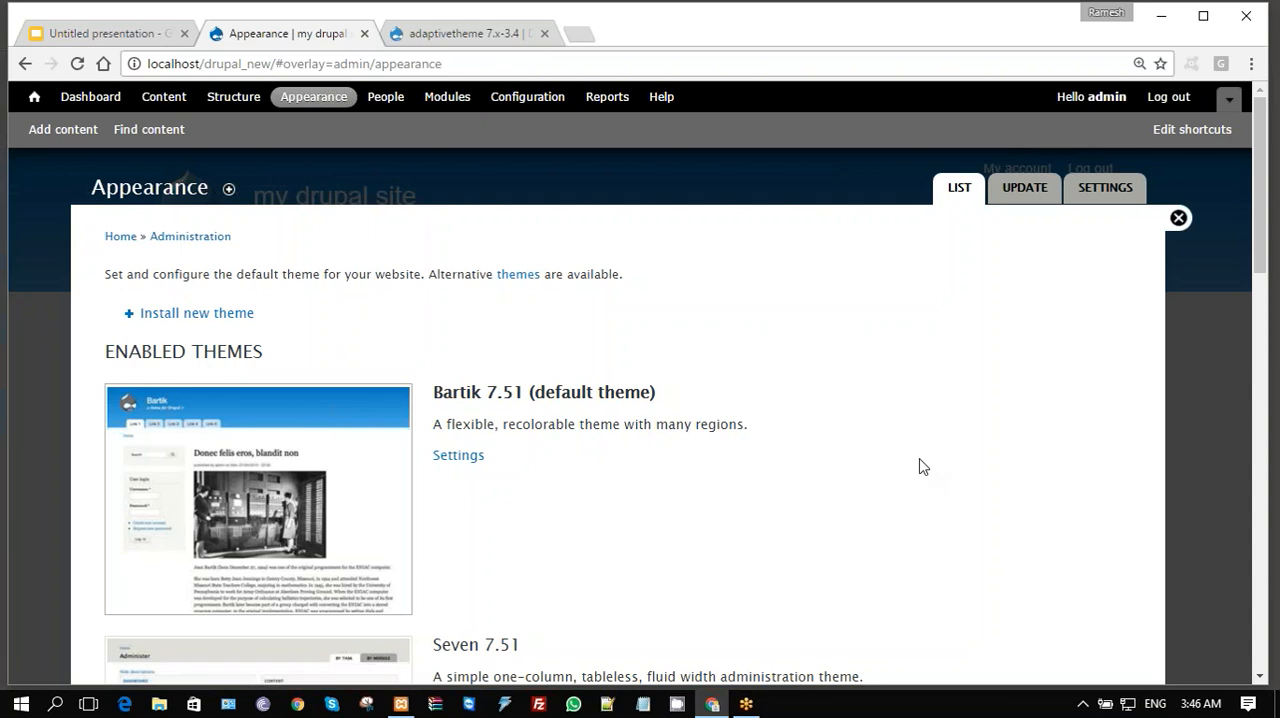
pyautogui.scroll(-5, 922, 466)
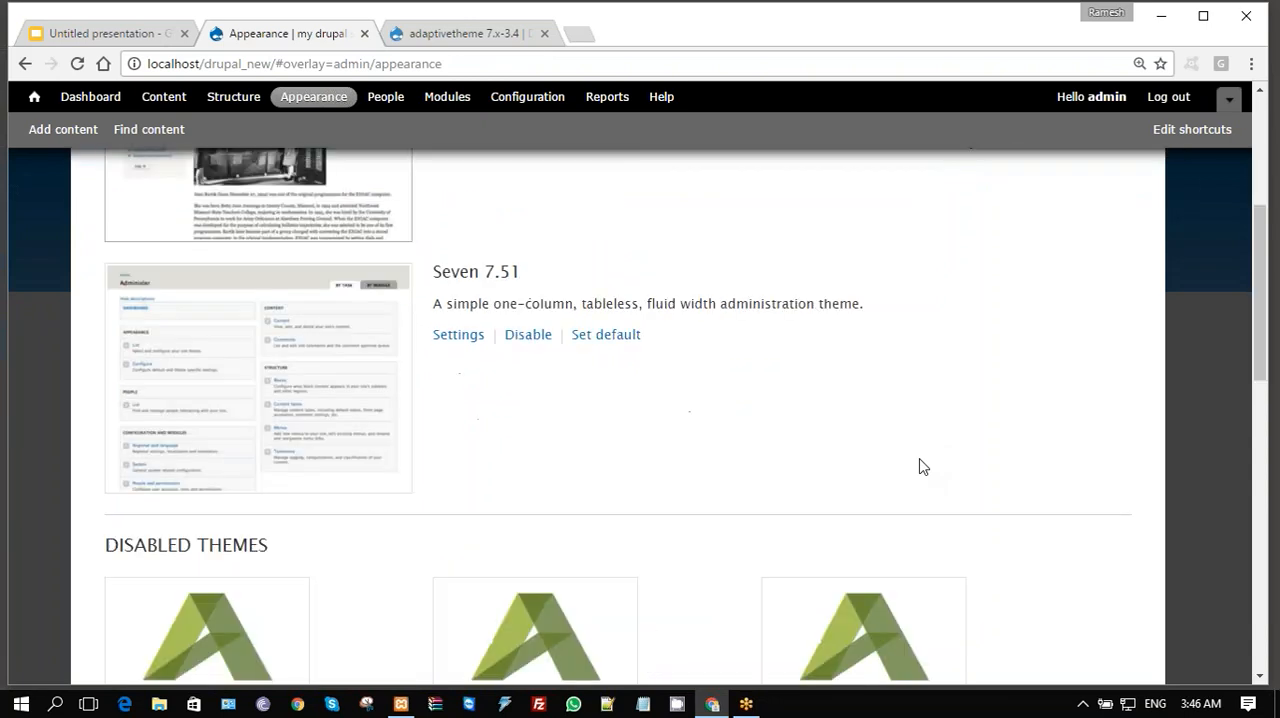
pyautogui.scroll(-3, 922, 466)
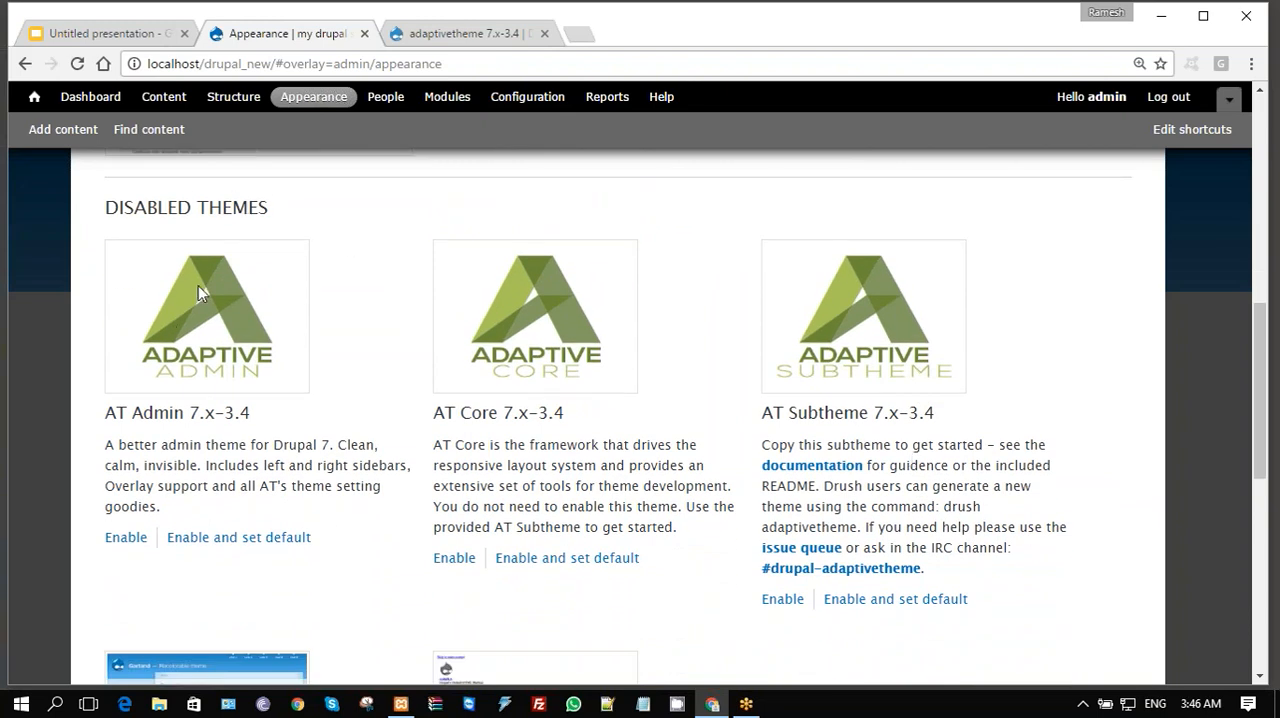
pyautogui.click(126, 542)
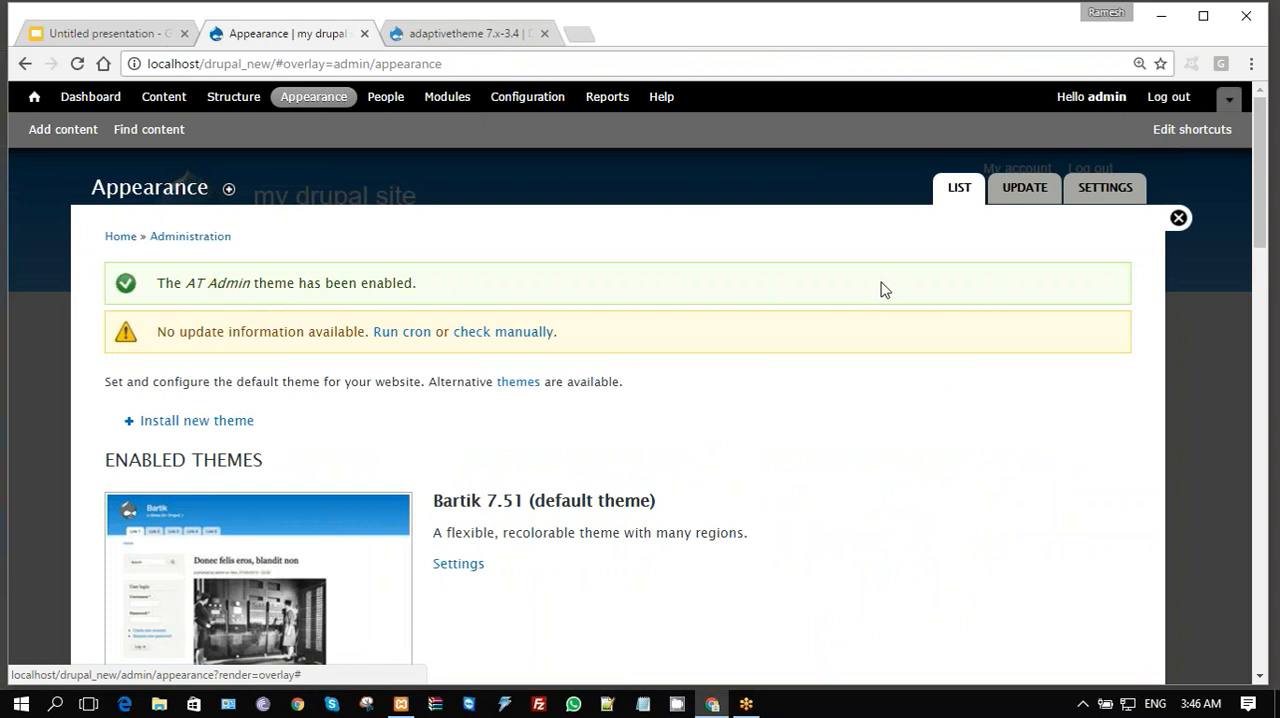
pyautogui.click(1179, 219)
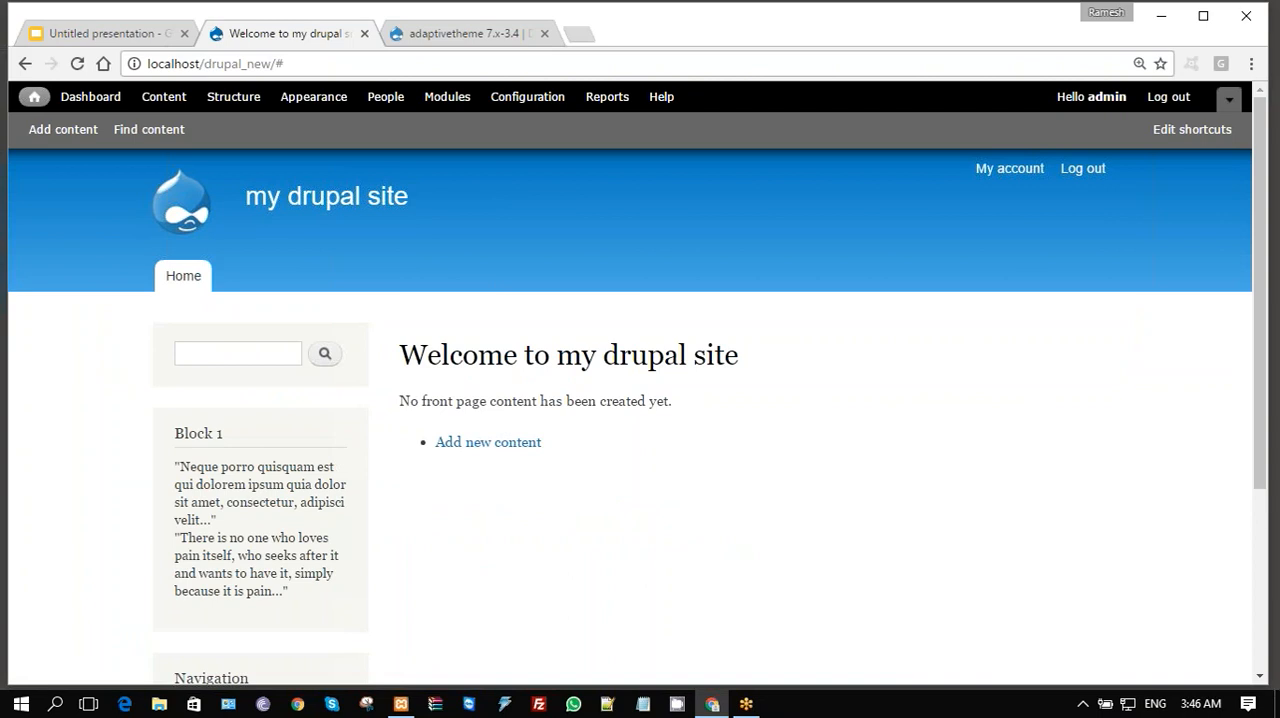
# - Return to the adaptivetheme 7.x-3.4 release page on drupal.org and copy the zip download's link address again
pyautogui.click(471, 36)
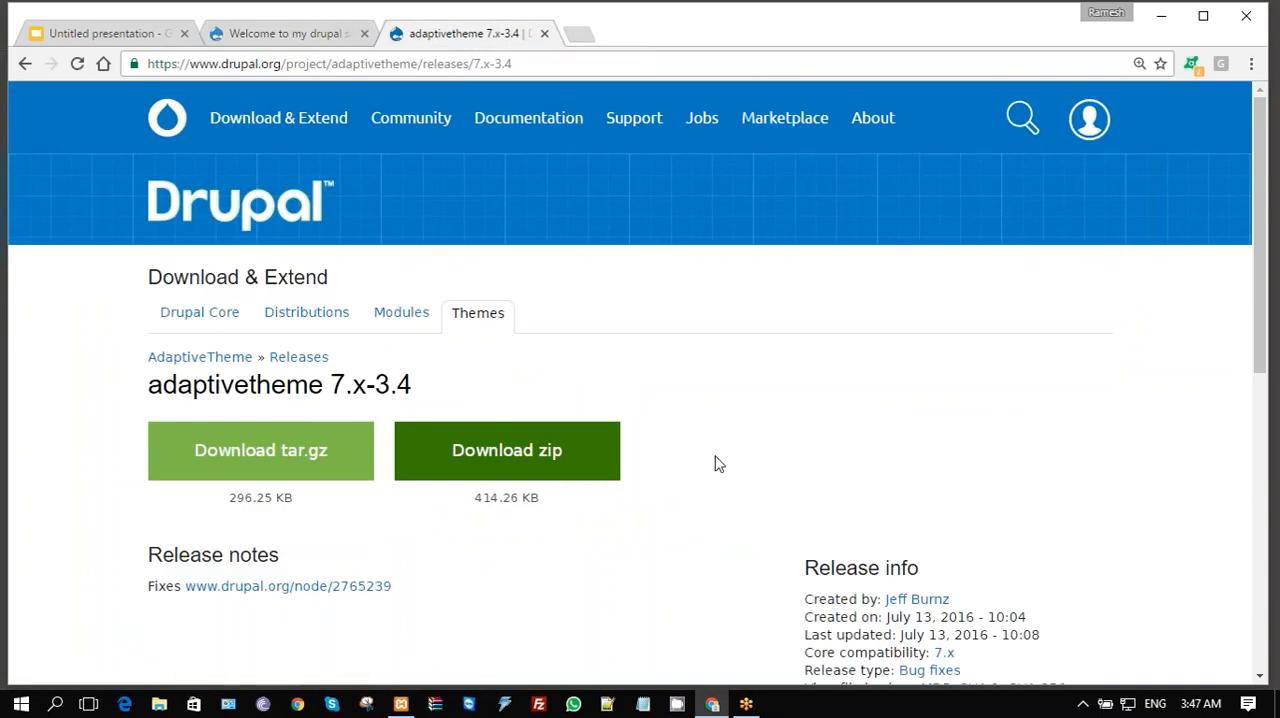
pyautogui.rightClick(548, 460)
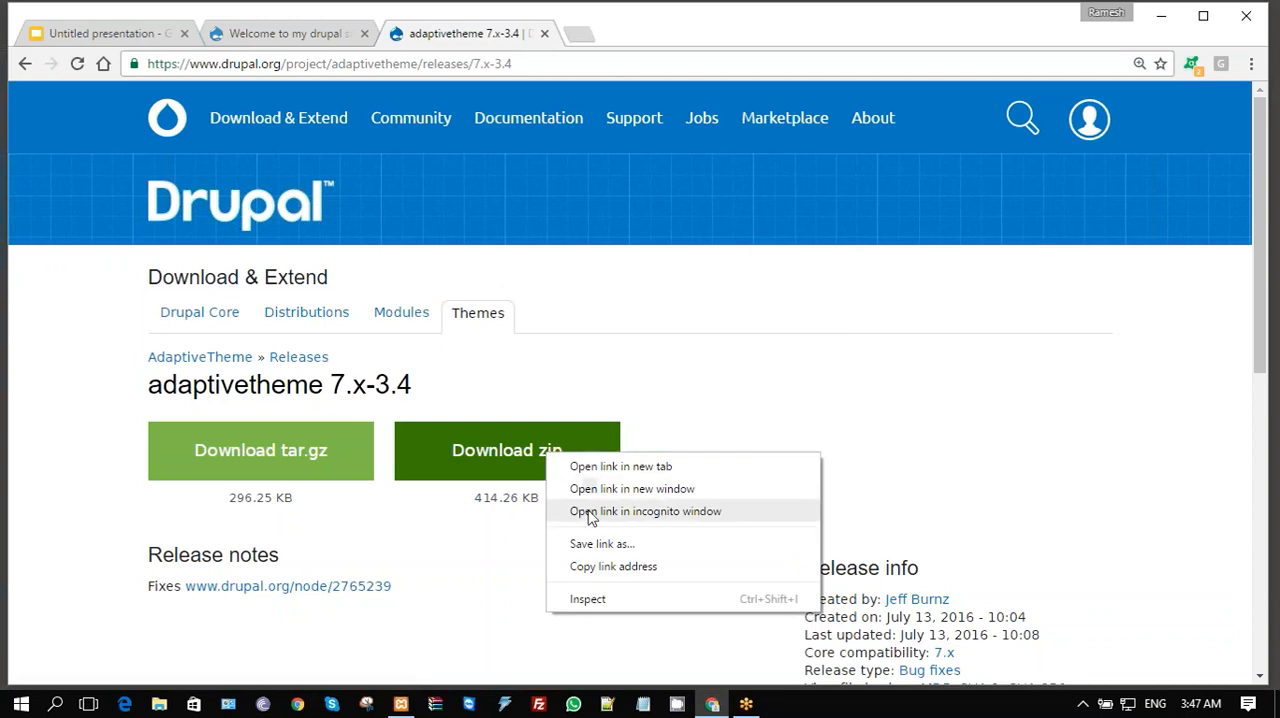
pyautogui.click(590, 569)
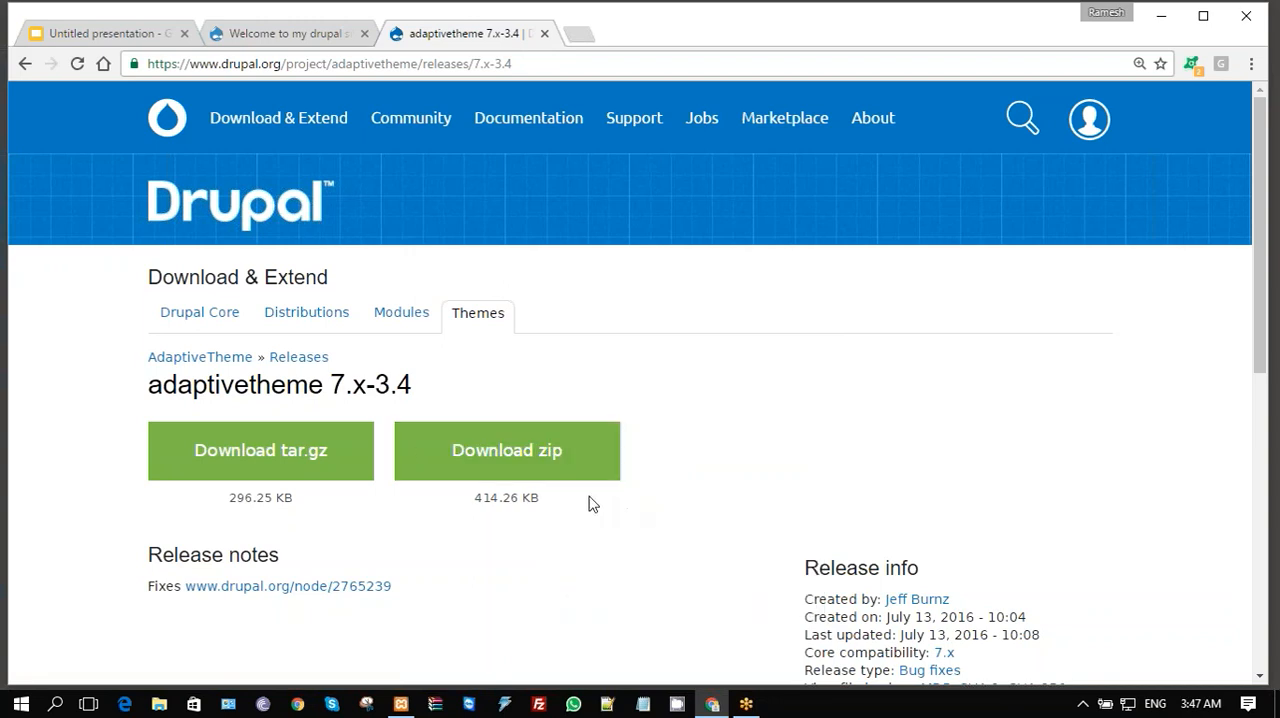
# - Save adaptivetheme-7.x-3.4.zip to the Desktop, and return to the Drupal site with the downloads bar dismissed
pyautogui.click(529, 452)
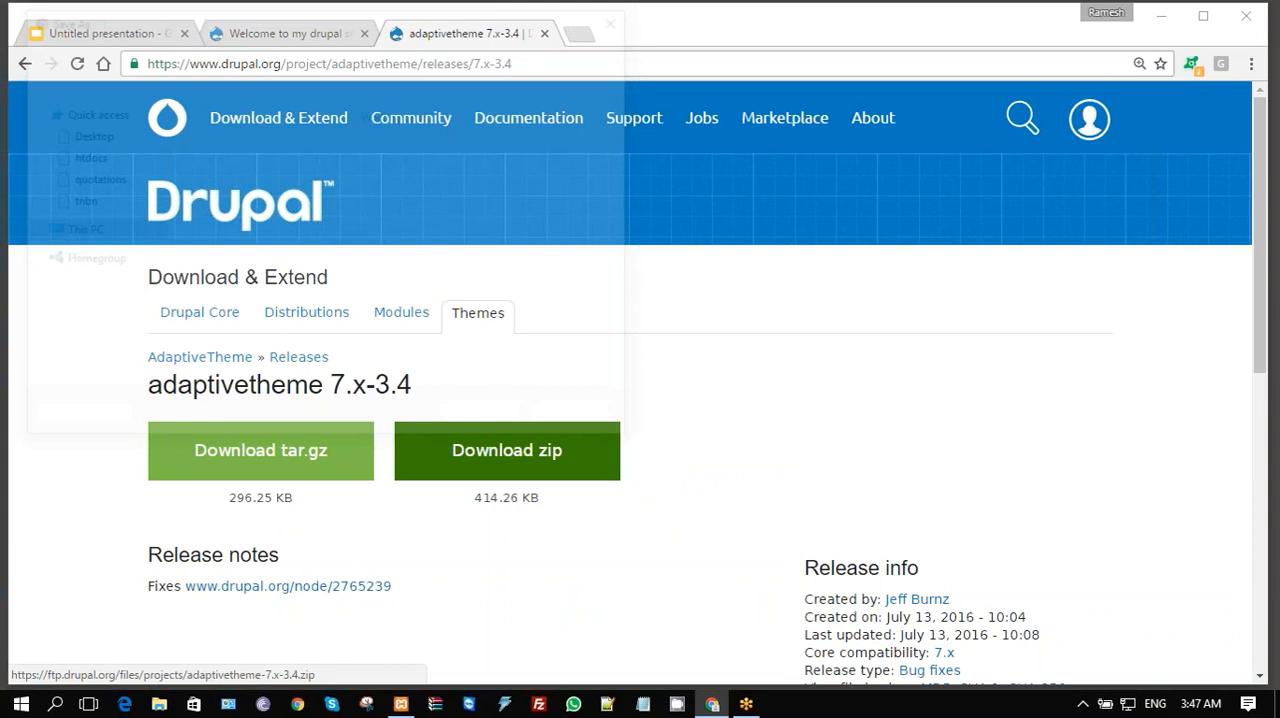
pyautogui.click(88, 137)
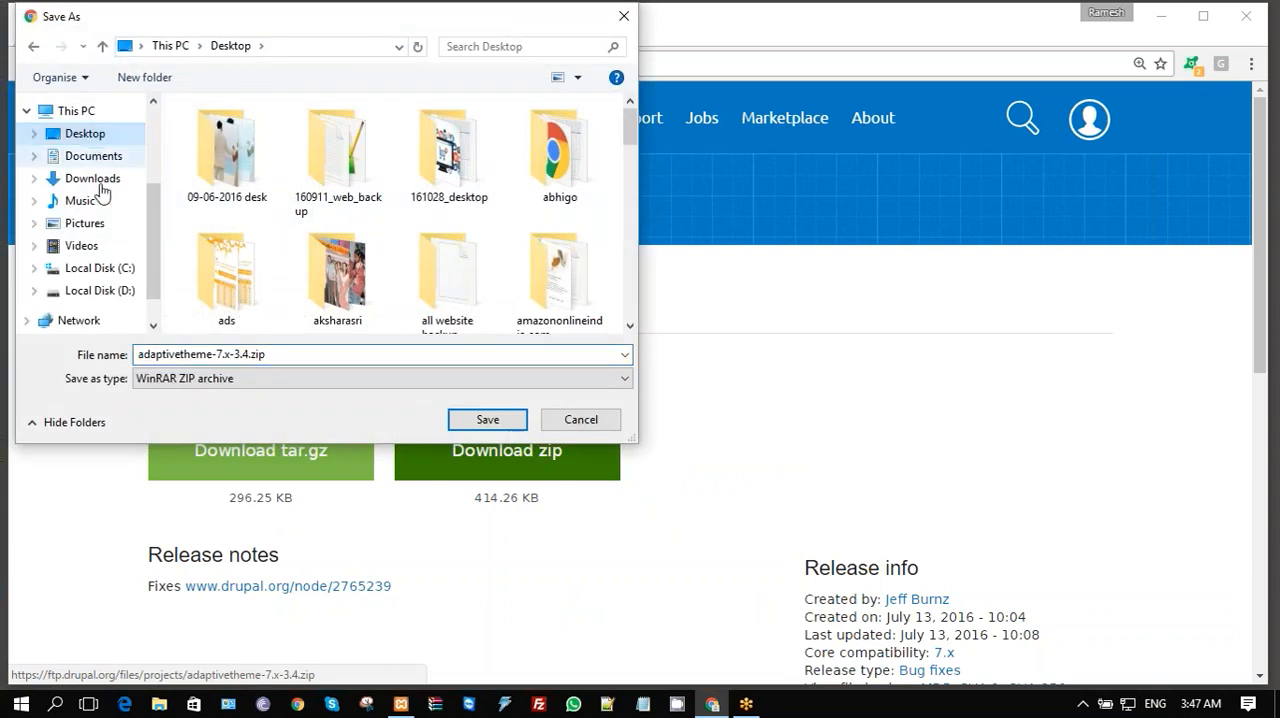
pyautogui.click(487, 420)
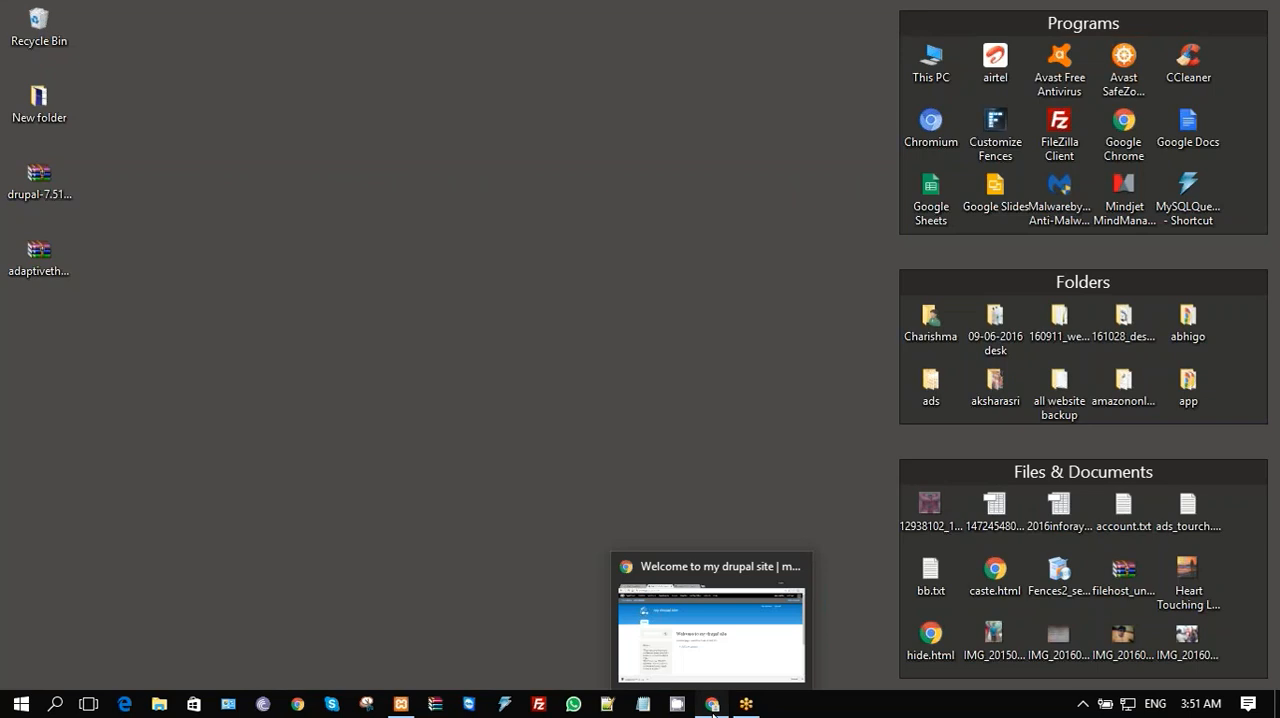
pyautogui.click(713, 706)
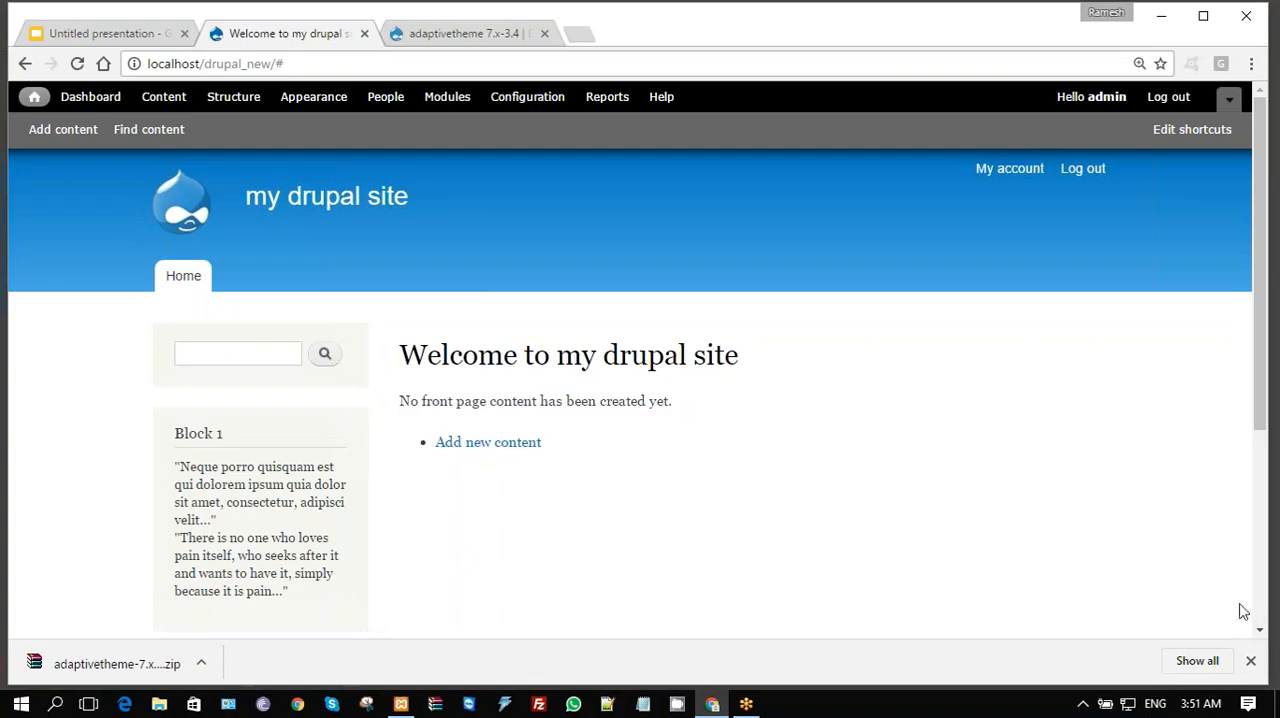
pyautogui.click(1250, 661)
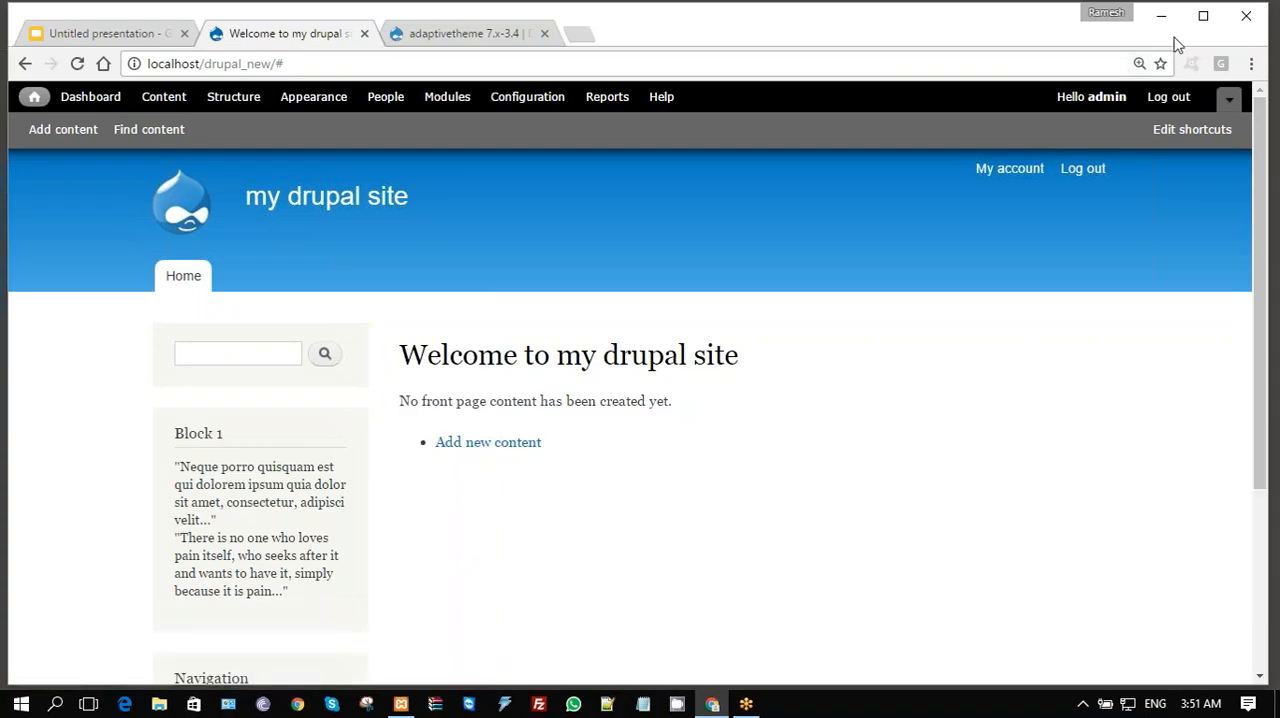
# - Minimize the browser, extract adaptivetheme-7.x-3.4.zip on the Desktop, and copy the extracted adaptivetheme folder
pyautogui.click(1163, 20)
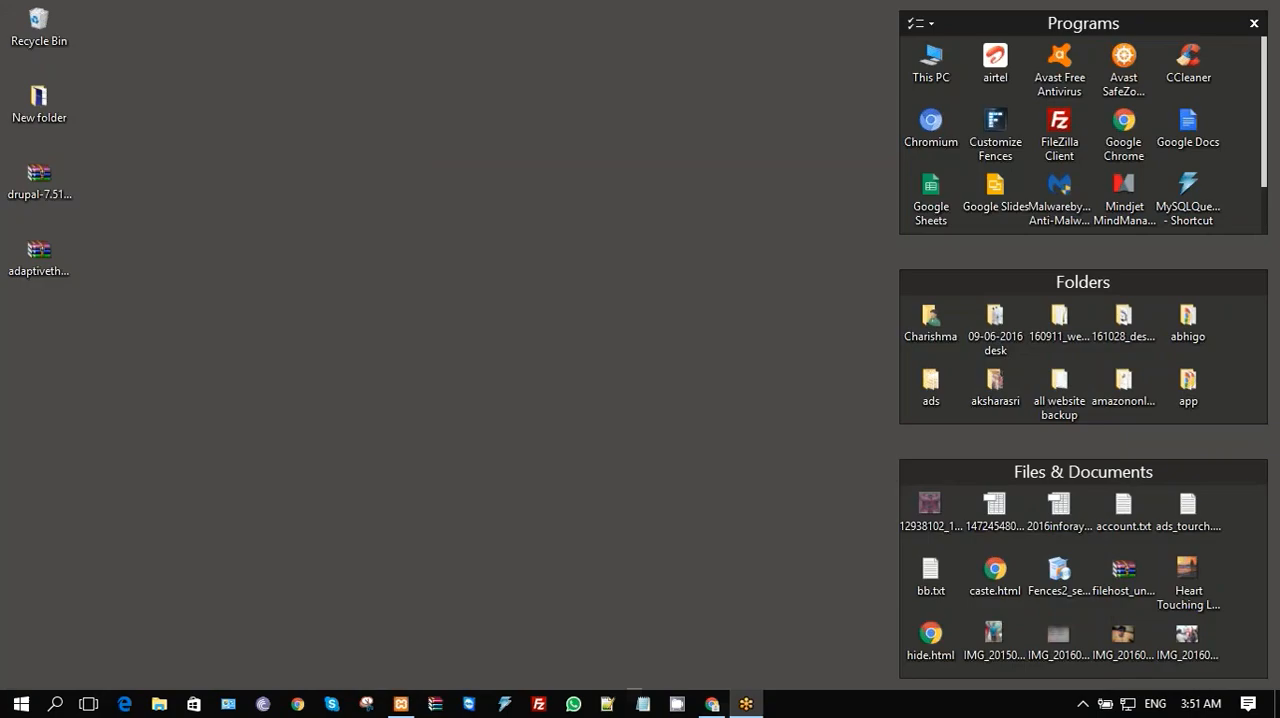
pyautogui.click(46, 274)
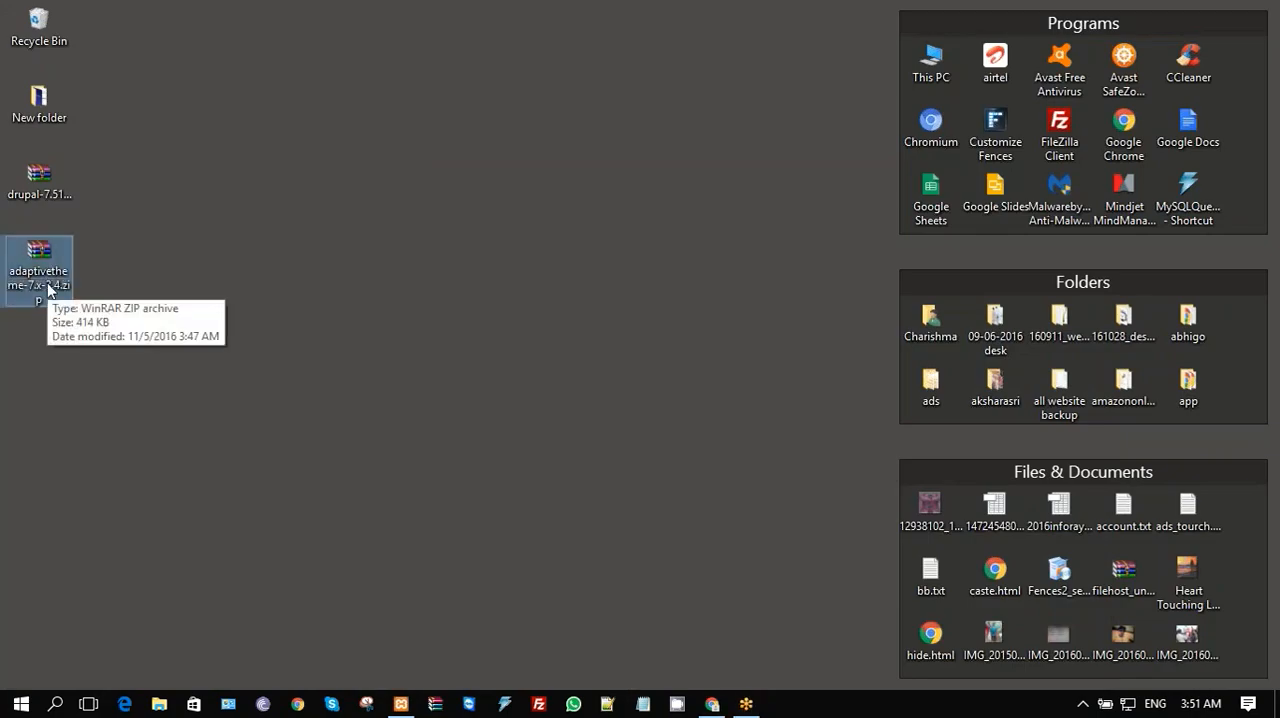
pyautogui.rightClick(47, 289)
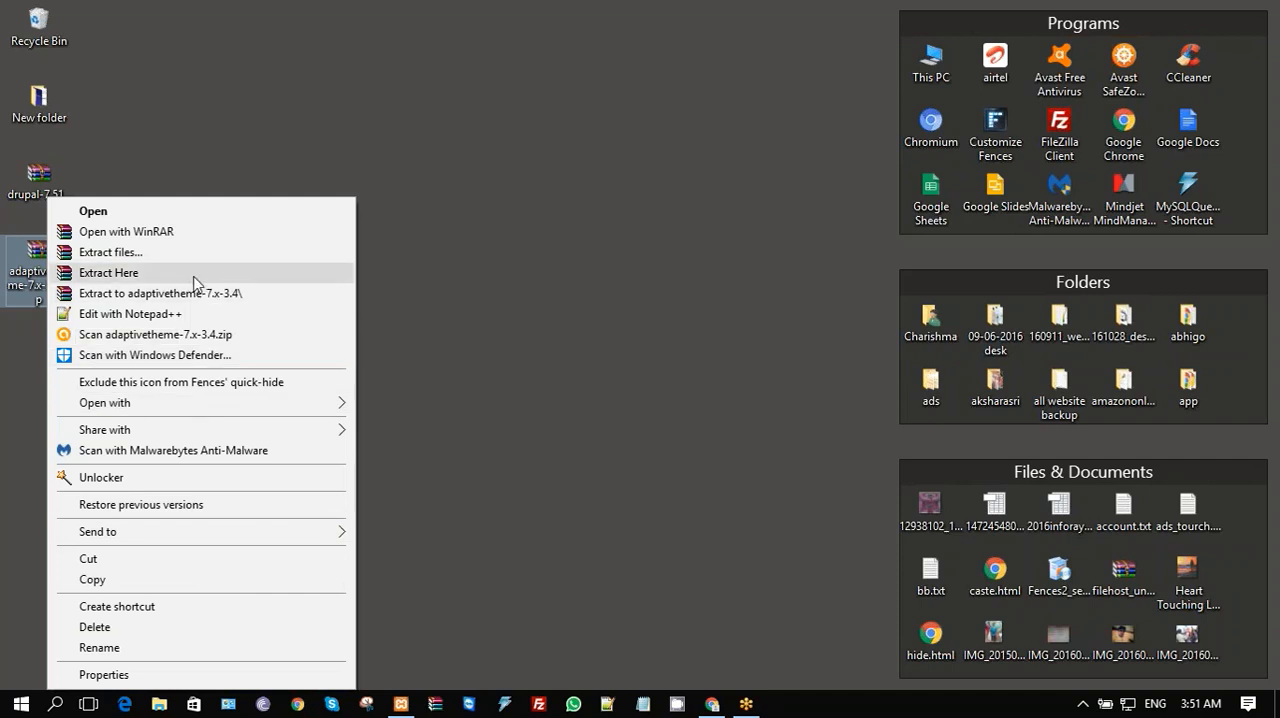
pyautogui.click(190, 273)
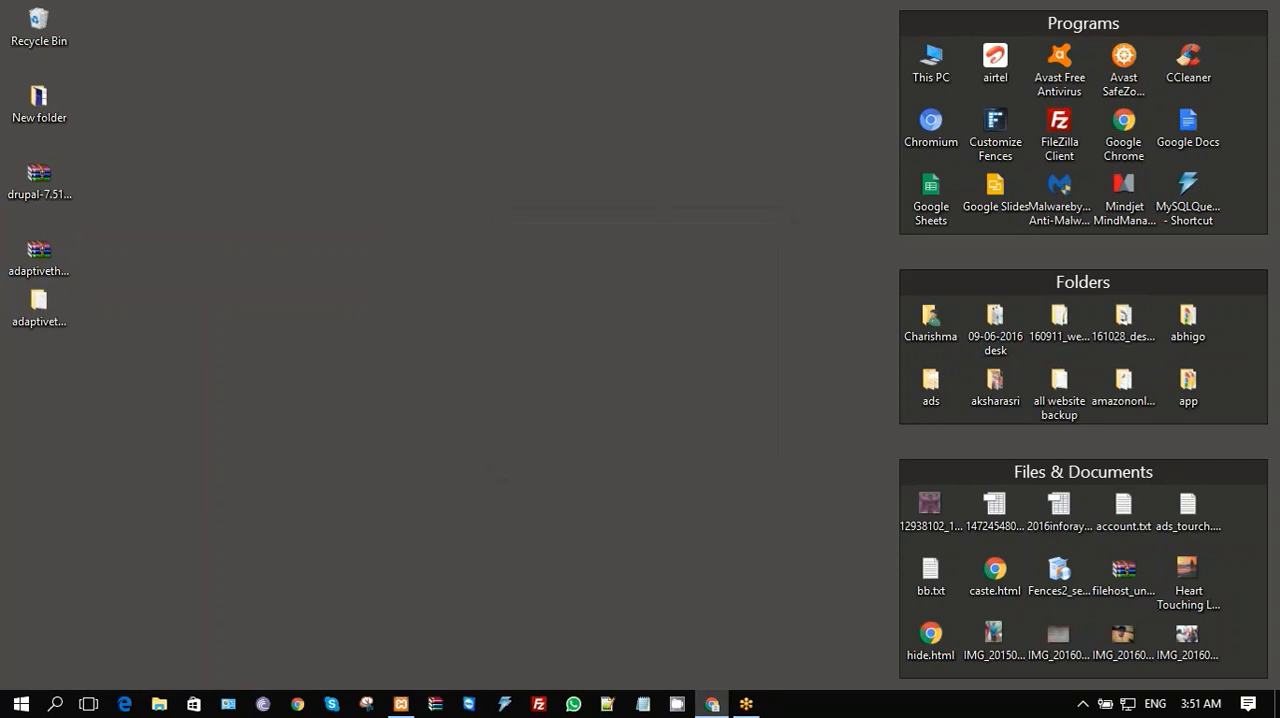
pyautogui.click(43, 355)
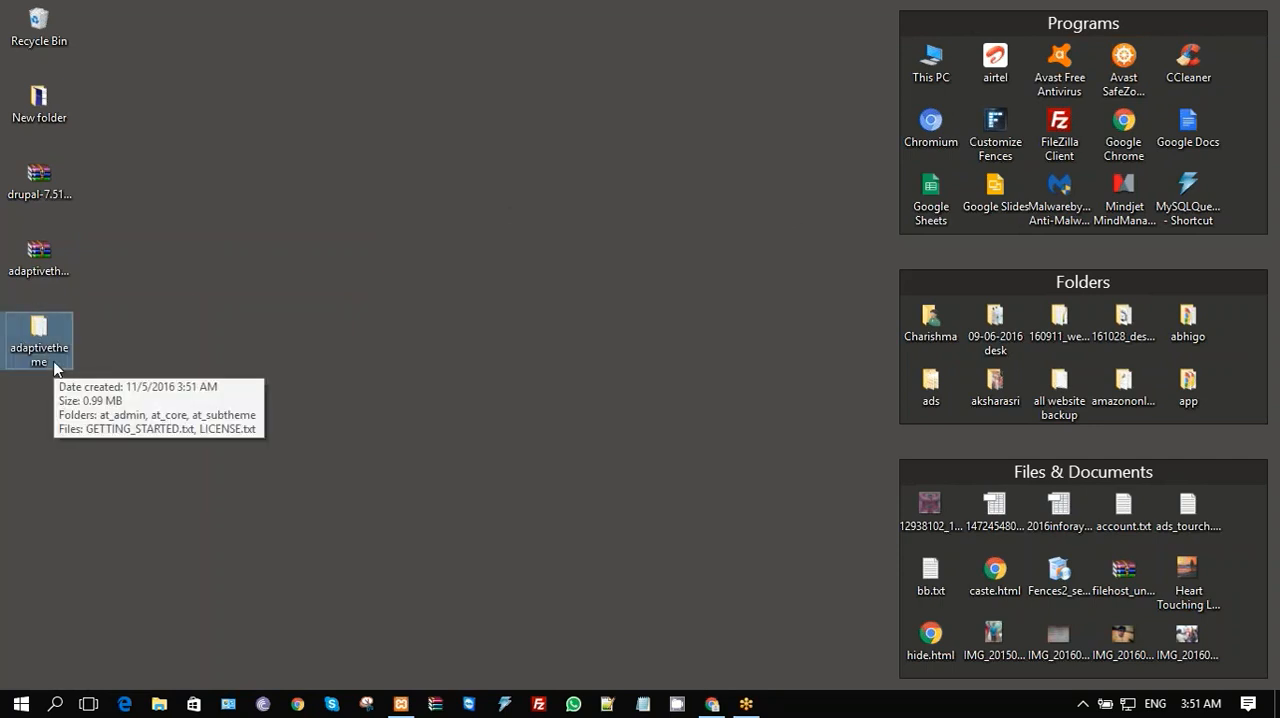
pyautogui.rightClick(56, 368)
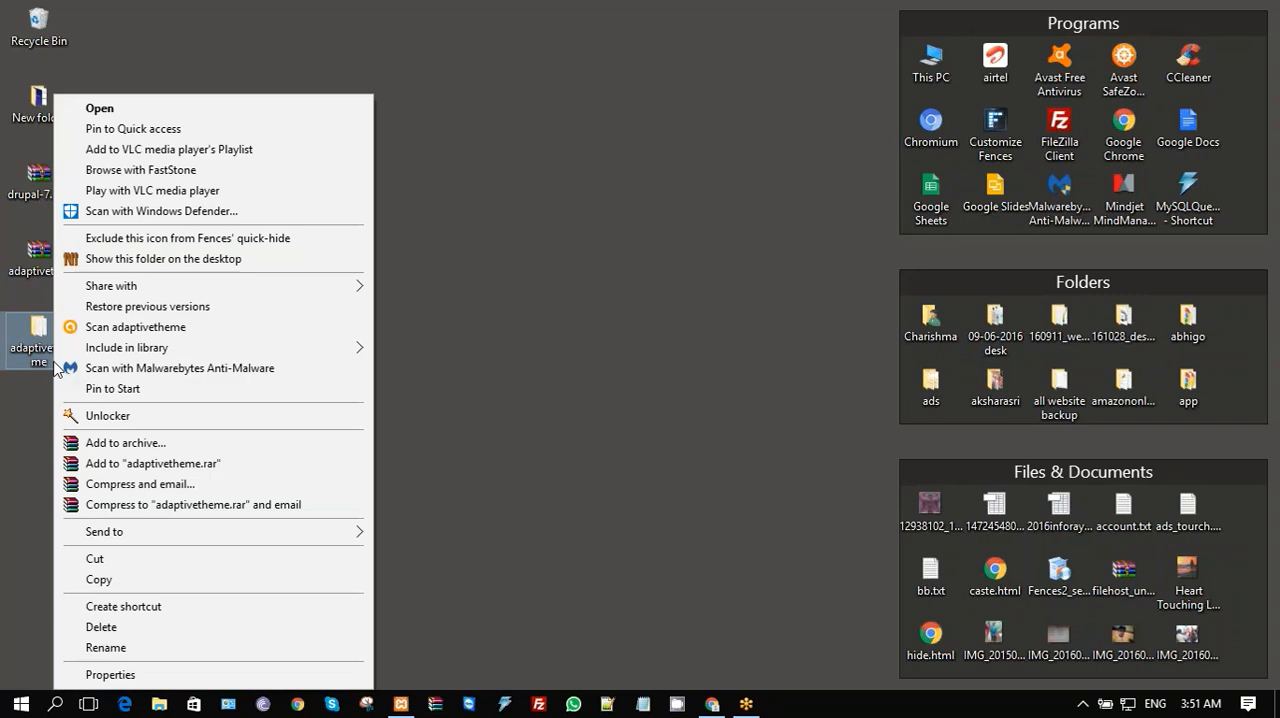
pyautogui.click(147, 590)
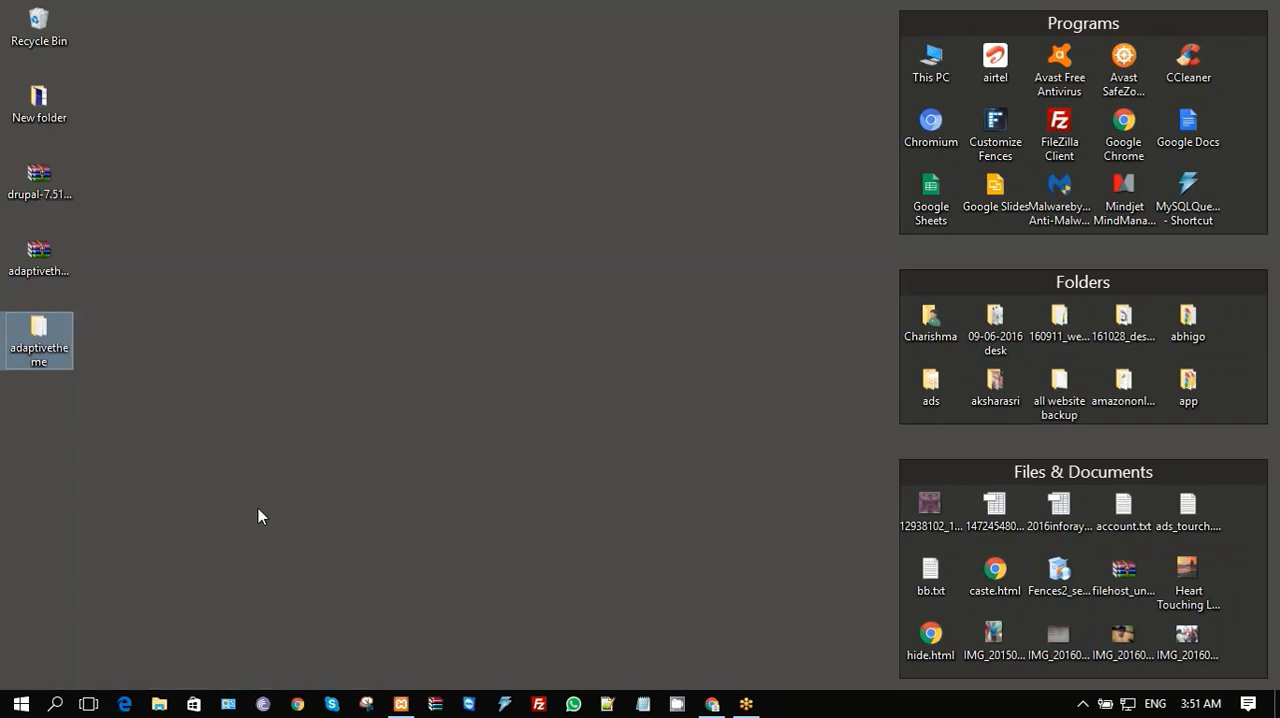
# - Browse in File Explorer to the site's core themes folder at C:\xampp\htdocs\drupal_new\themes
pyautogui.click(159, 703)
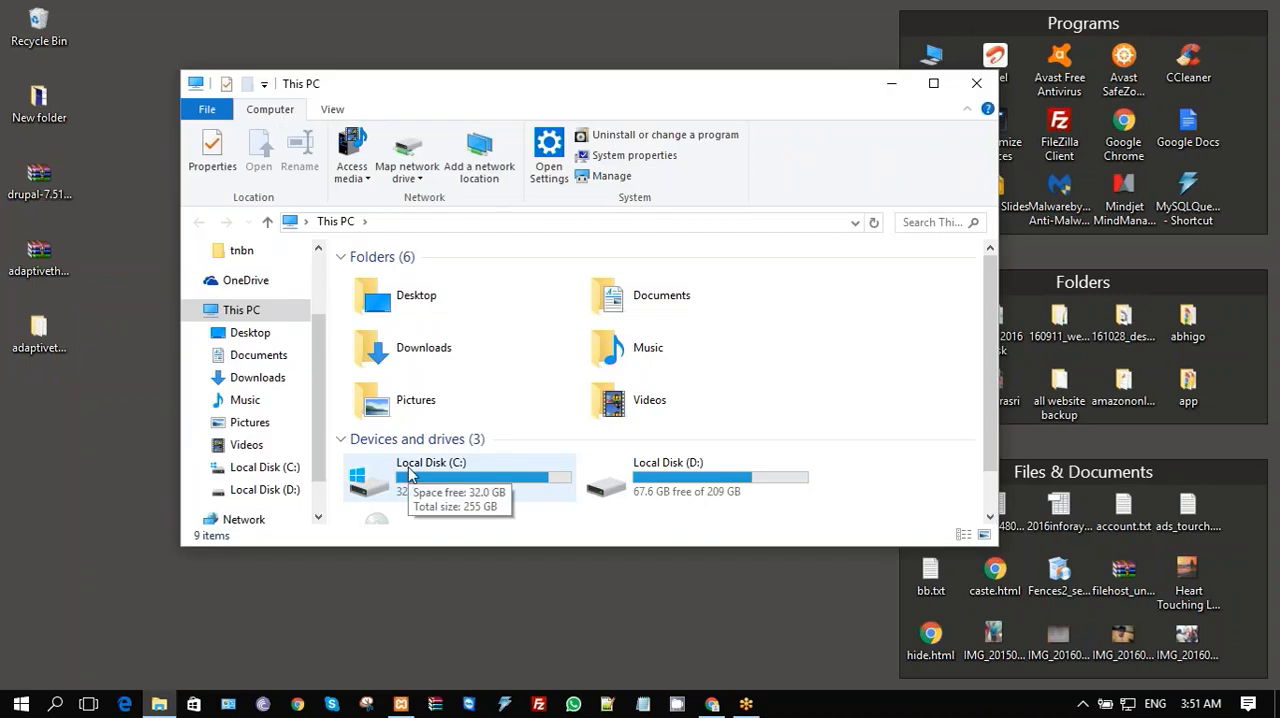
pyautogui.click(400, 474)
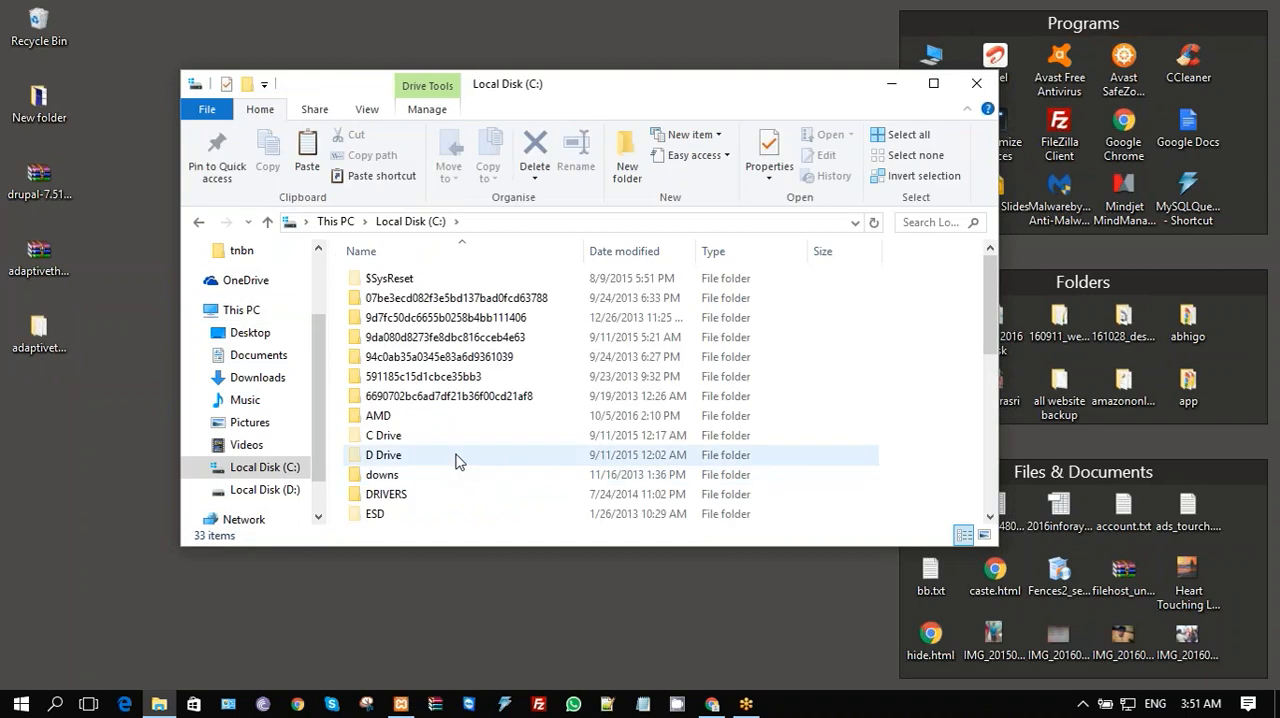
pyautogui.click(417, 476)
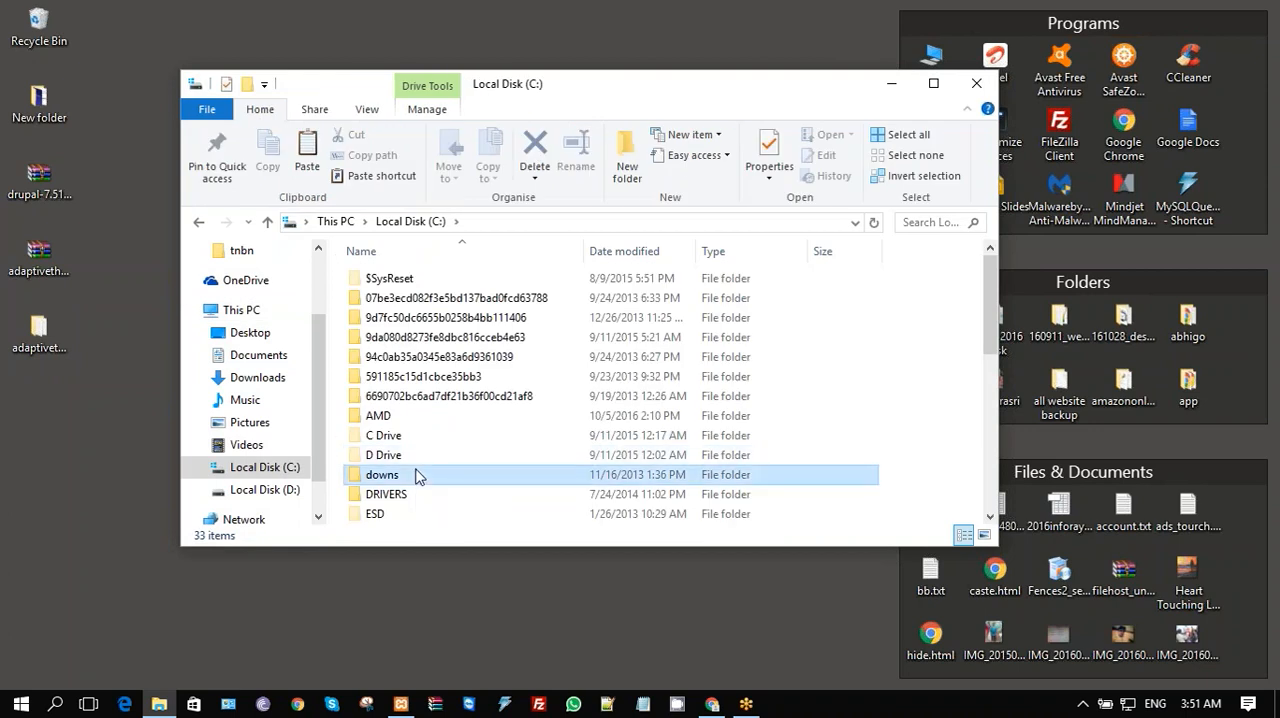
pyautogui.scroll(-7, 417, 470)
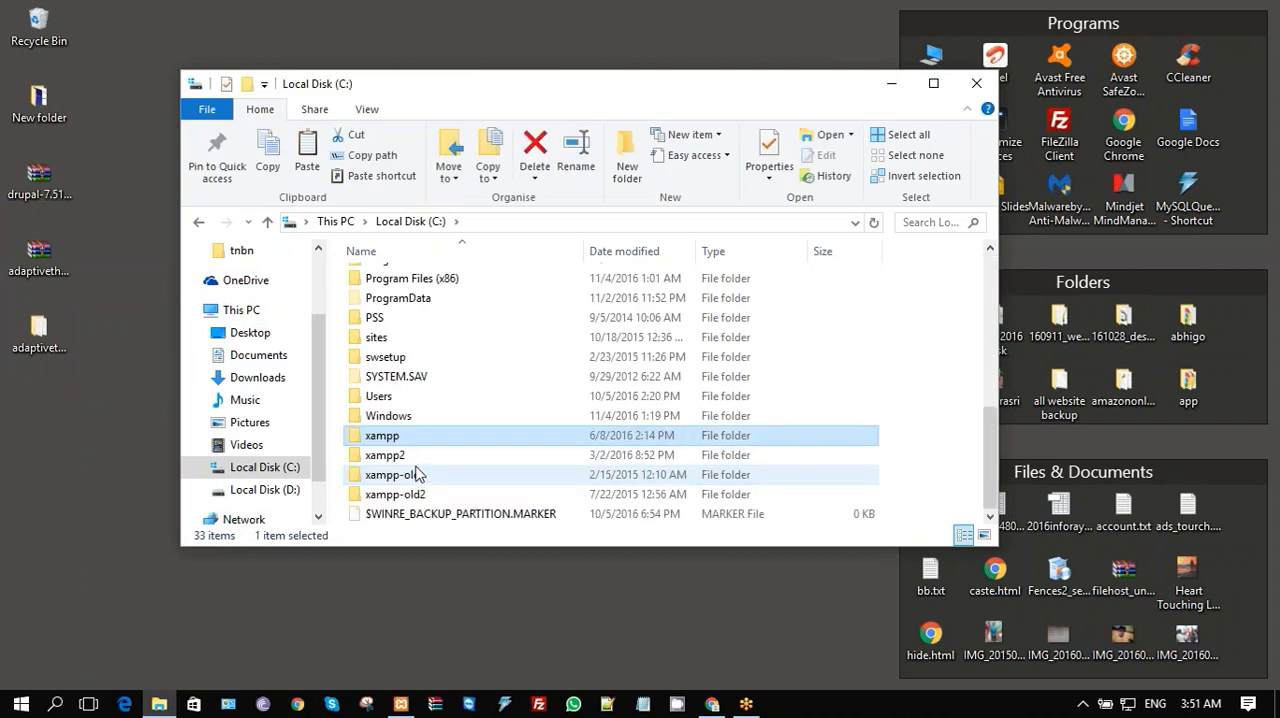
pyautogui.doubleClick(432, 436)
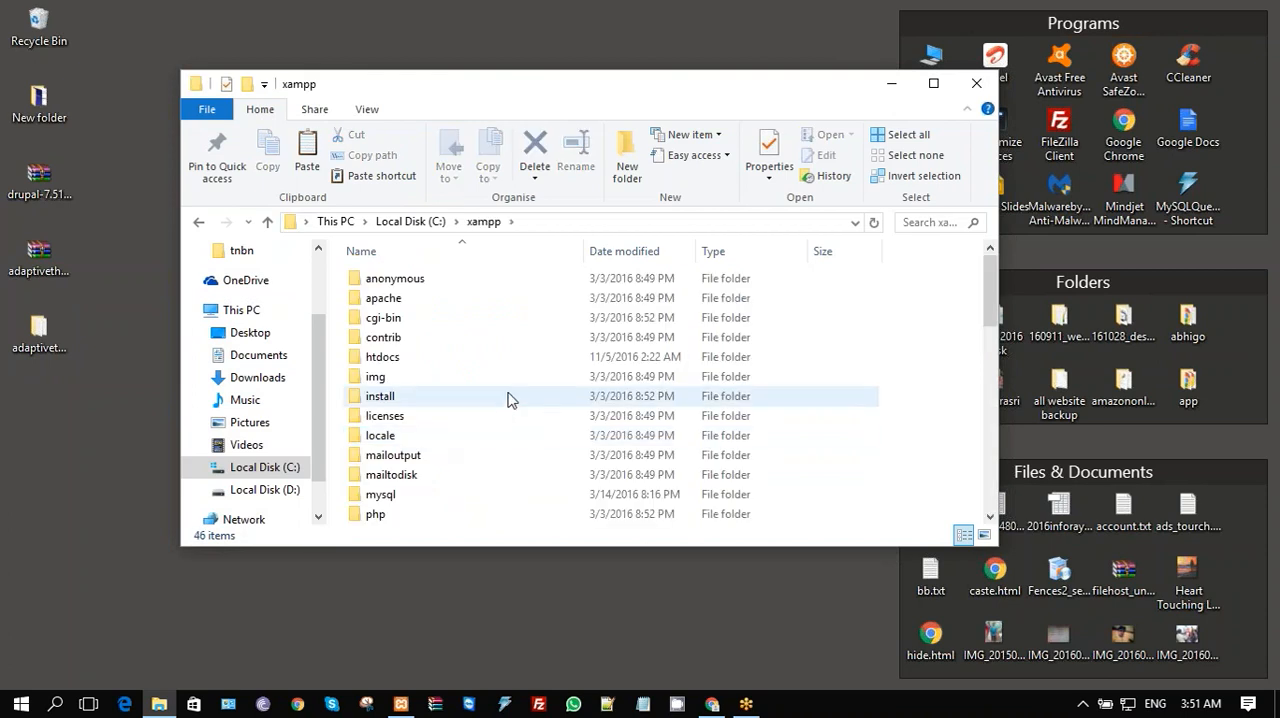
pyautogui.doubleClick(434, 361)
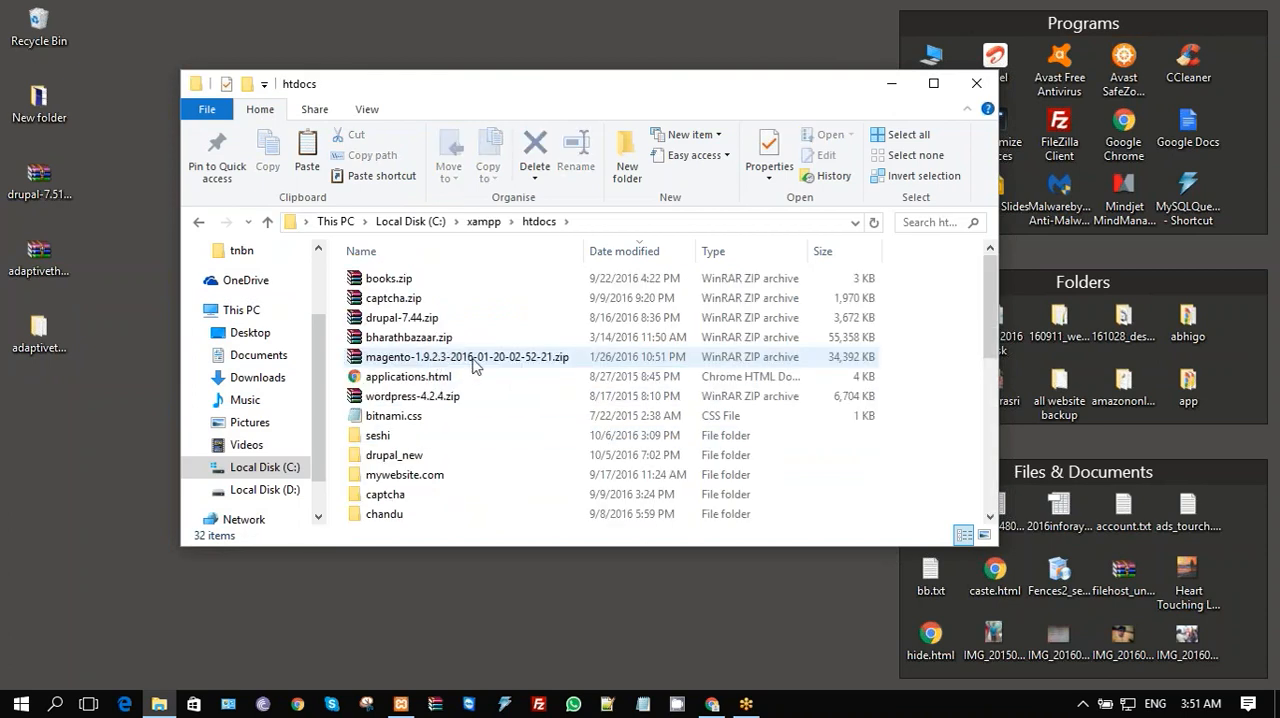
pyautogui.click(418, 462)
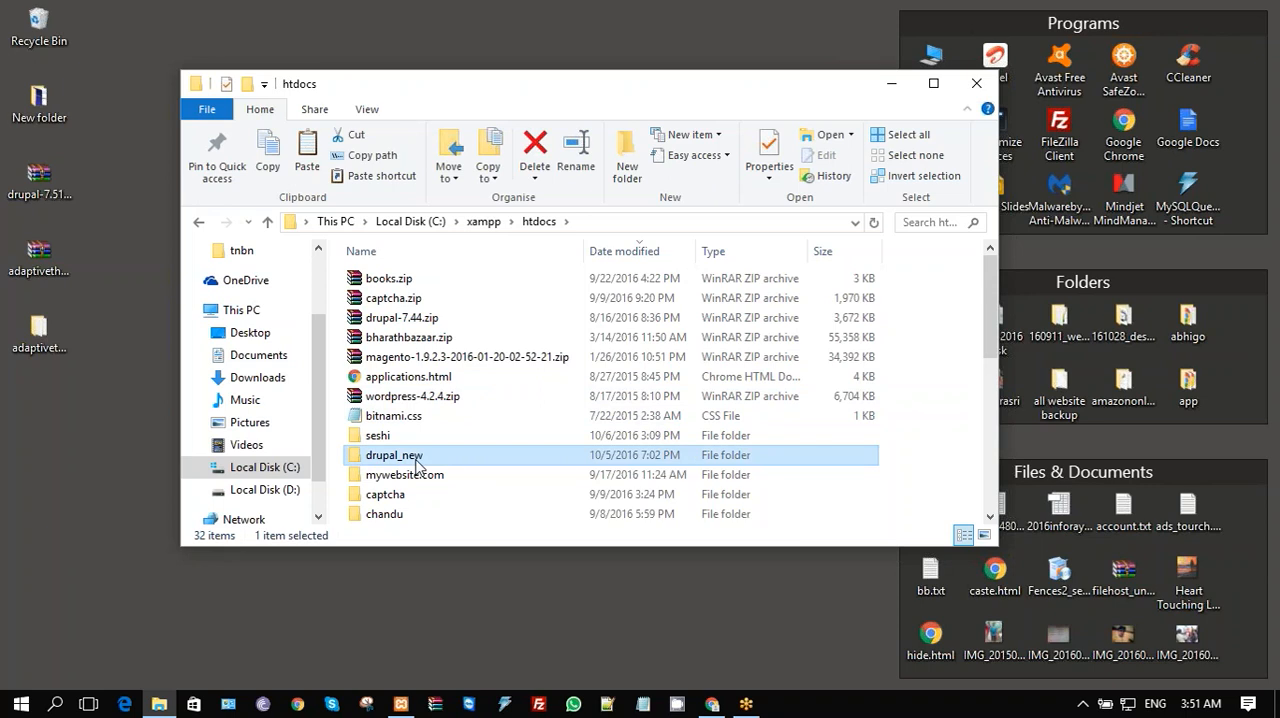
pyautogui.click(416, 460)
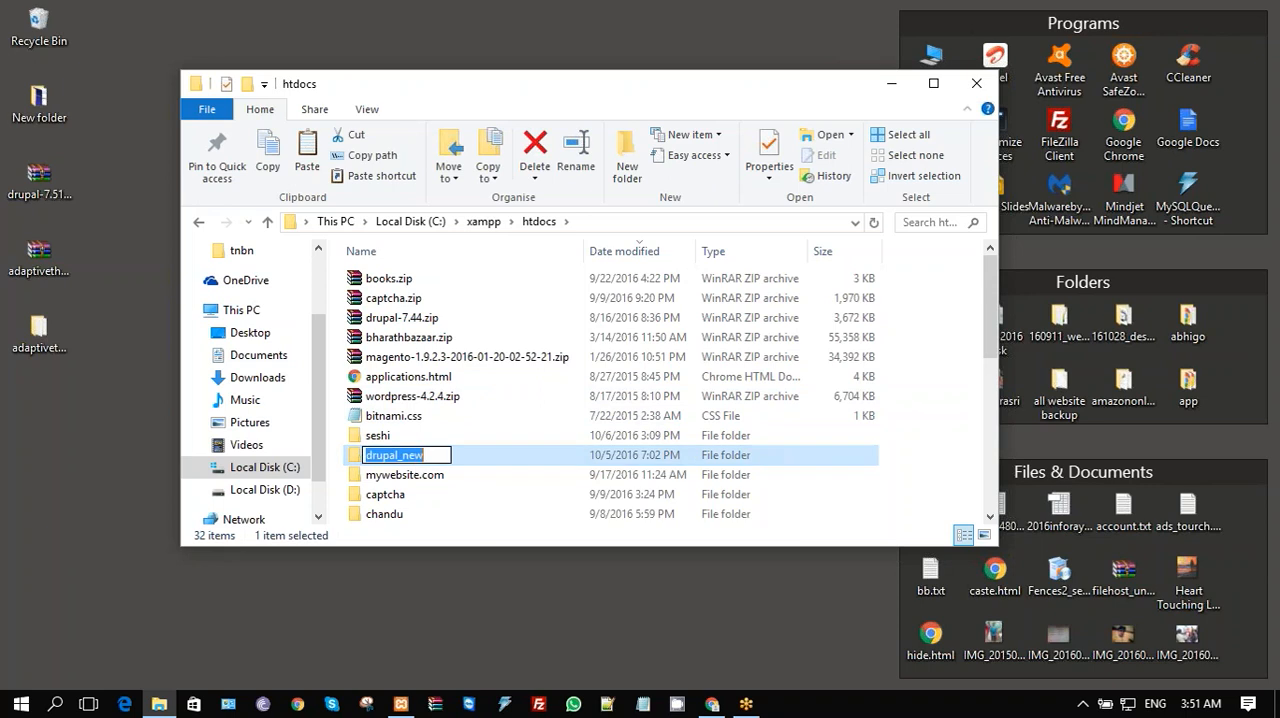
pyautogui.click(491, 460)
pyautogui.doubleClick(478, 464)
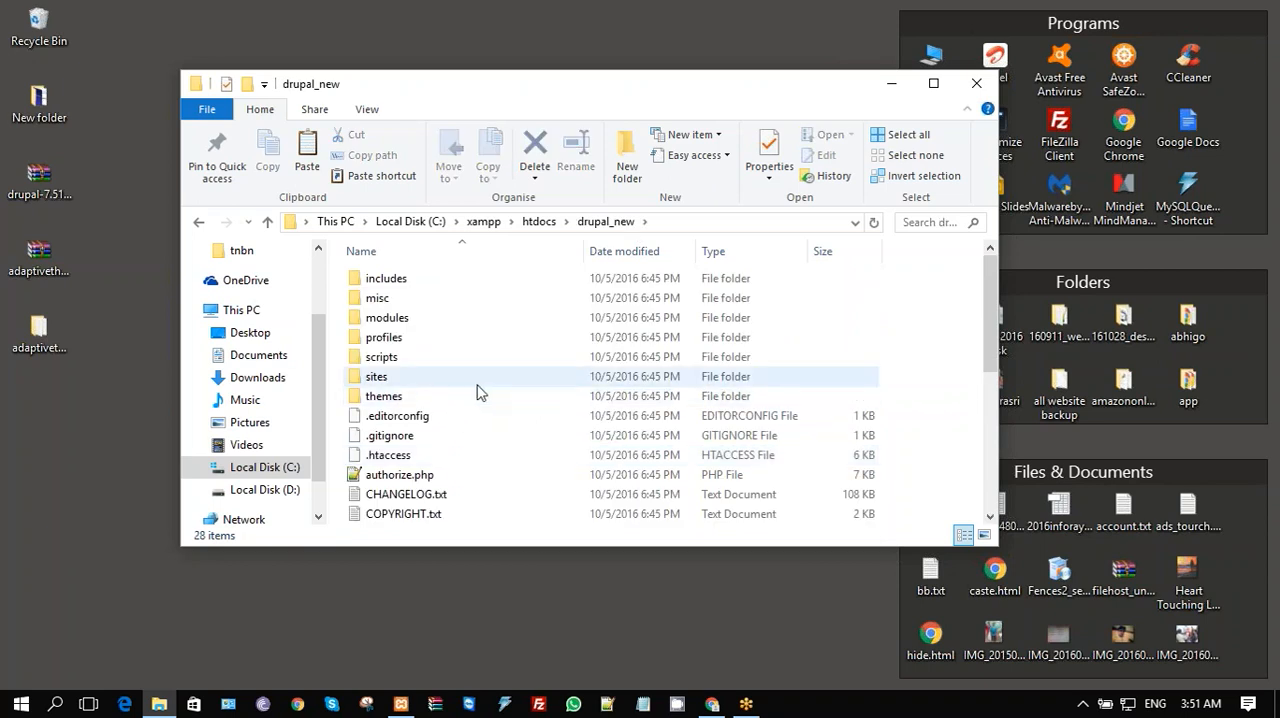
pyautogui.doubleClick(403, 398)
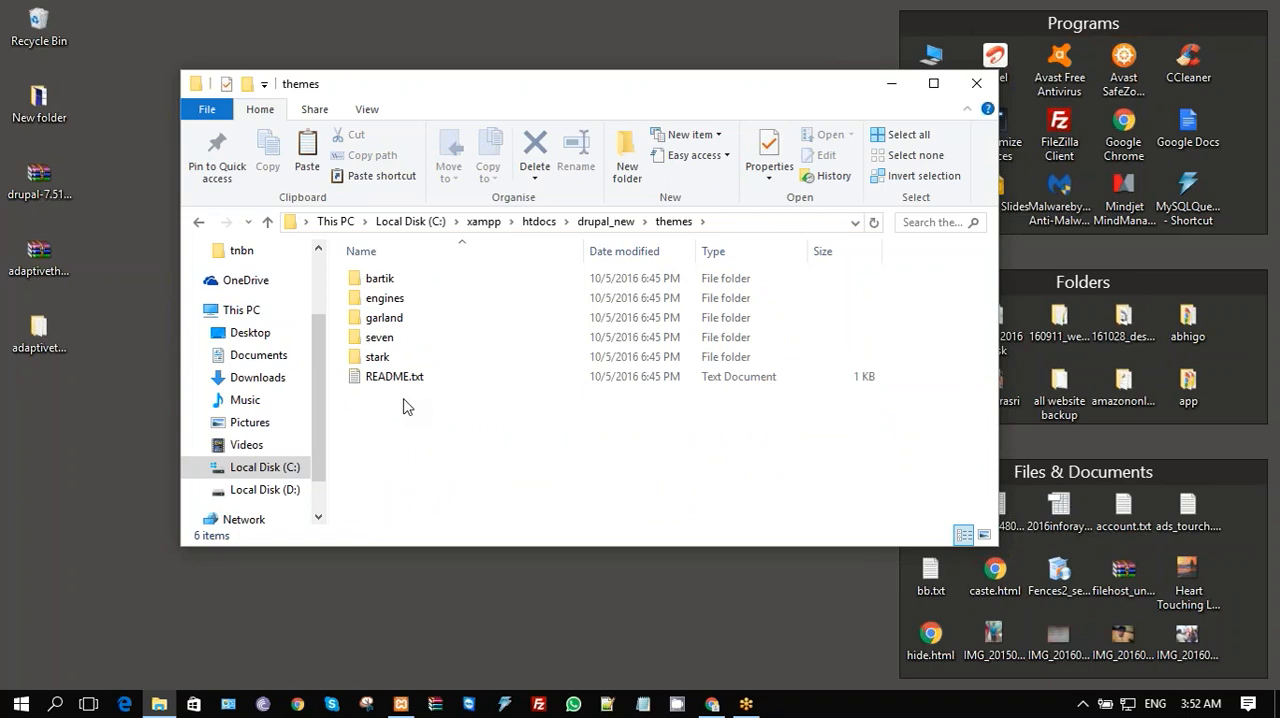
# - Go back to drupal_new and open its sites\all\themes folder, where contributed themes are stored
pyautogui.click(201, 224)
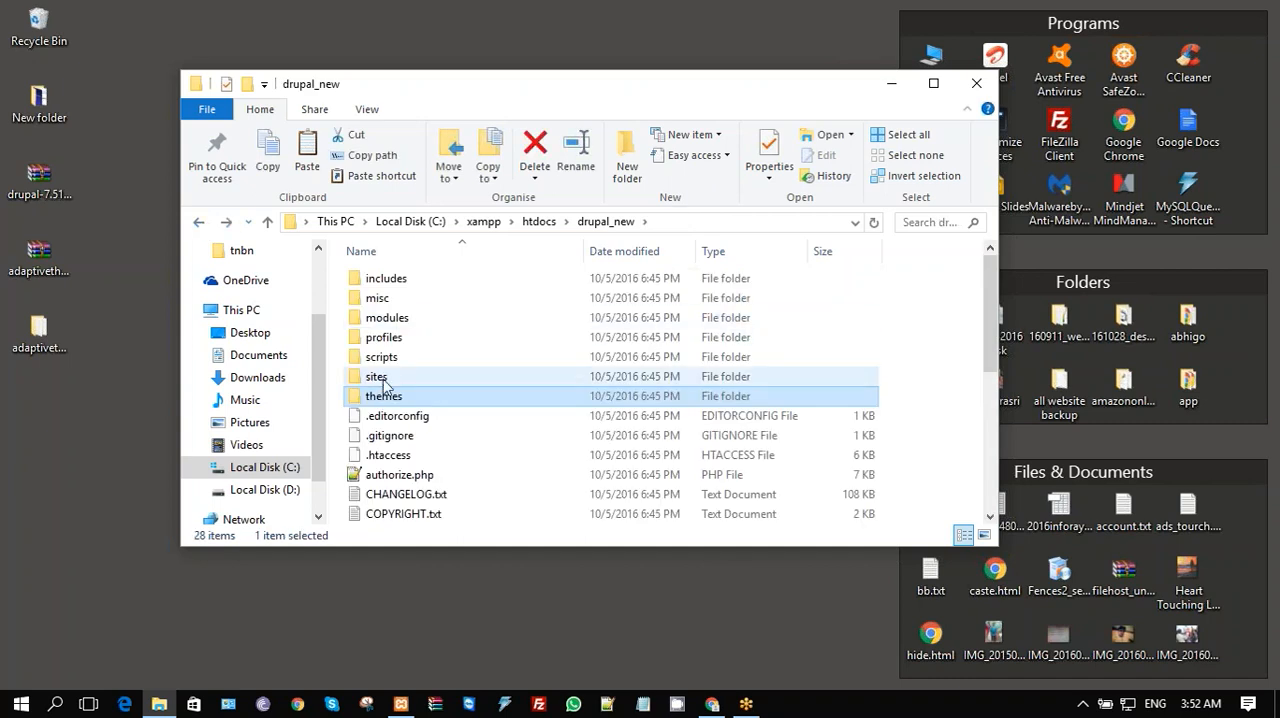
pyautogui.click(383, 382)
pyautogui.doubleClick(383, 382)
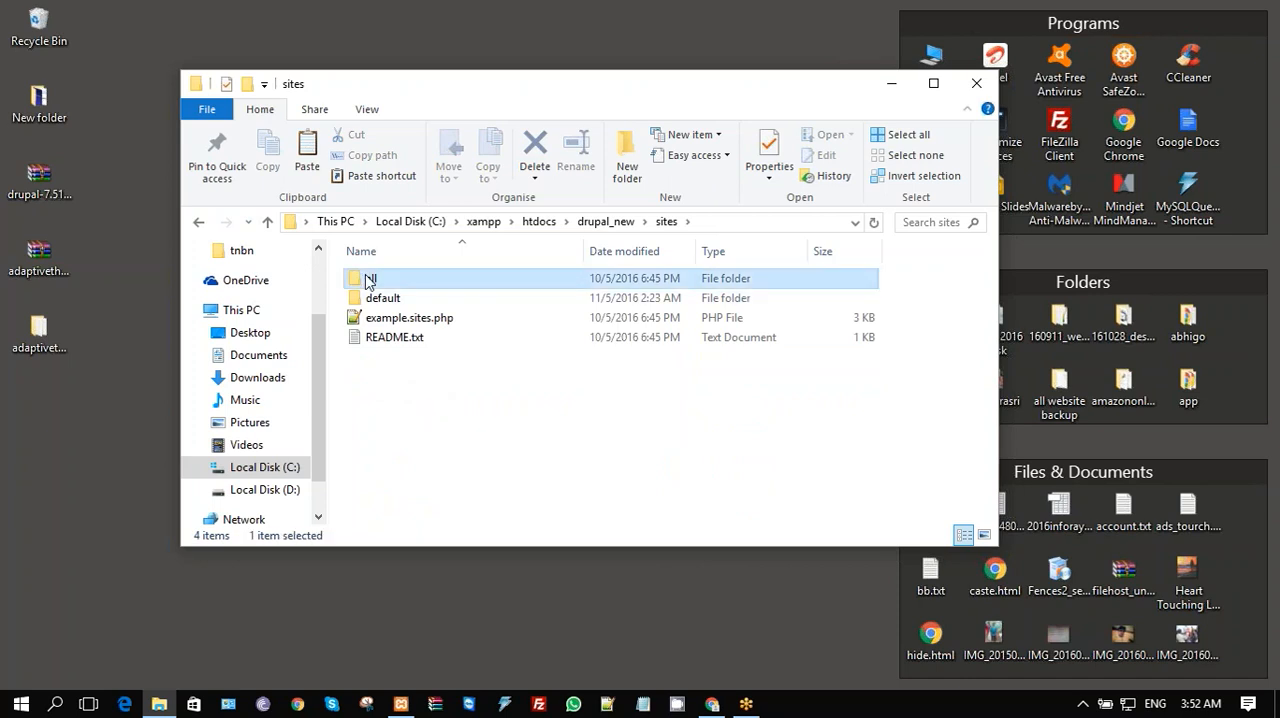
pyautogui.doubleClick(362, 279)
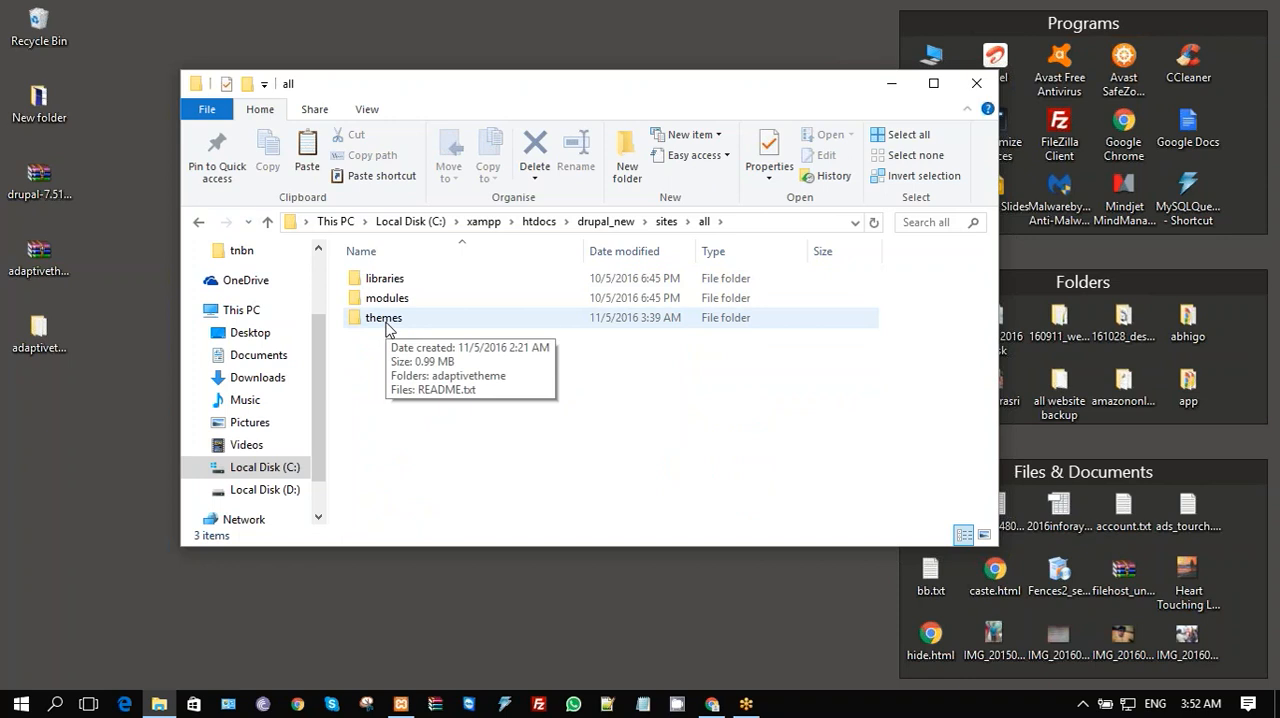
pyautogui.doubleClick(387, 324)
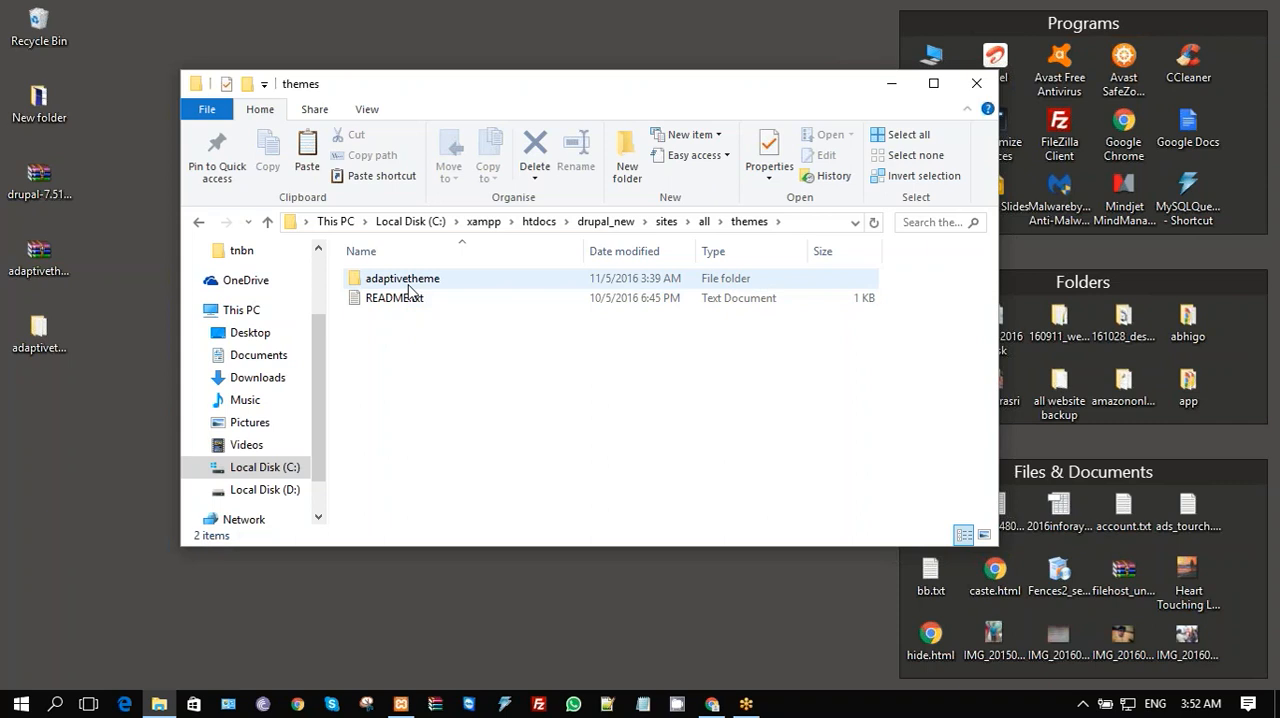
# - Examine the contents of the extracted adaptivetheme folder on the Desktop, and close both folder windows
pyautogui.doubleClick(40, 356)
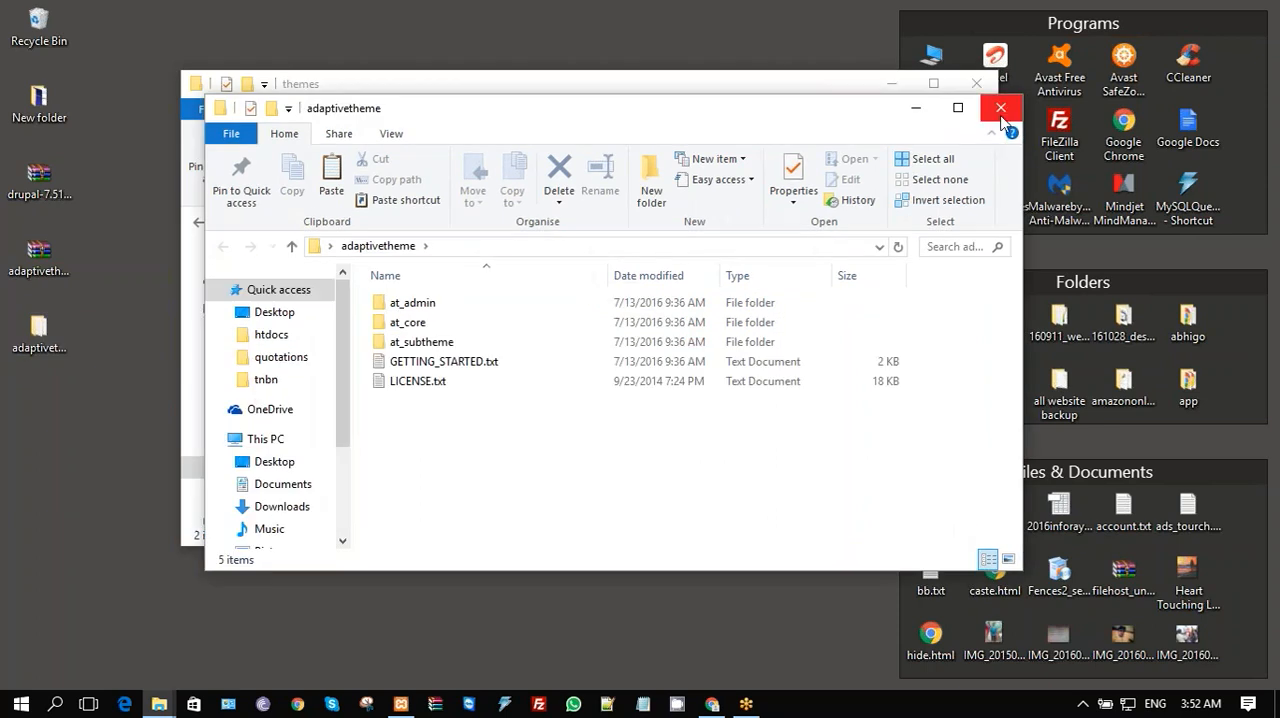
pyautogui.click(1000, 107)
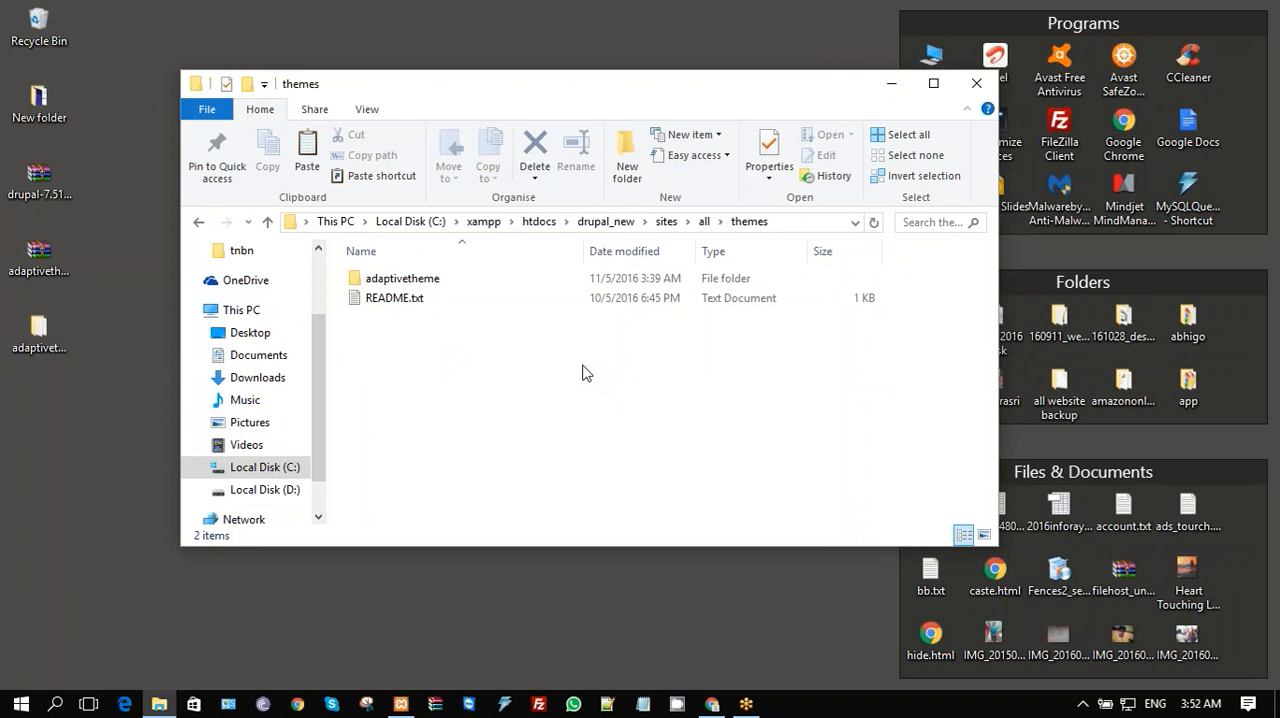
pyautogui.click(980, 86)
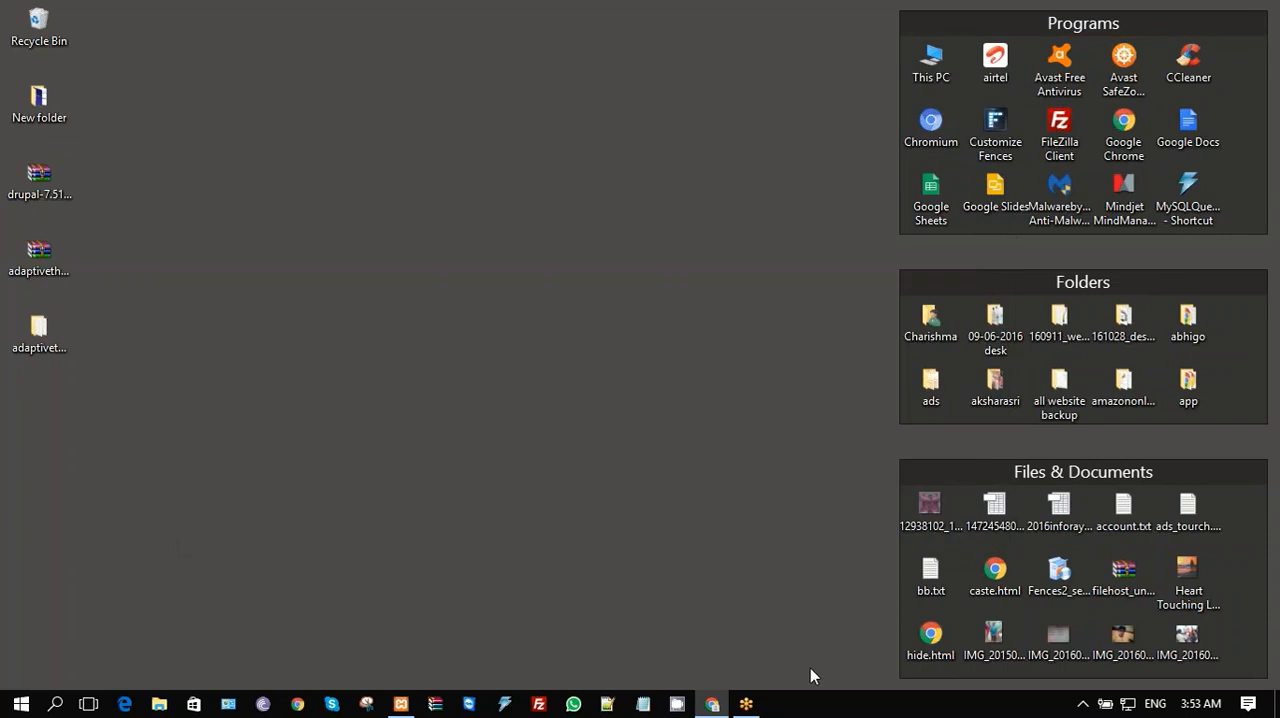
# - Switch back to Chrome, set AT Admin 7.x-3.4 as the Drupal site's default theme, and close the Appearance overlay
pyautogui.click(712, 705)
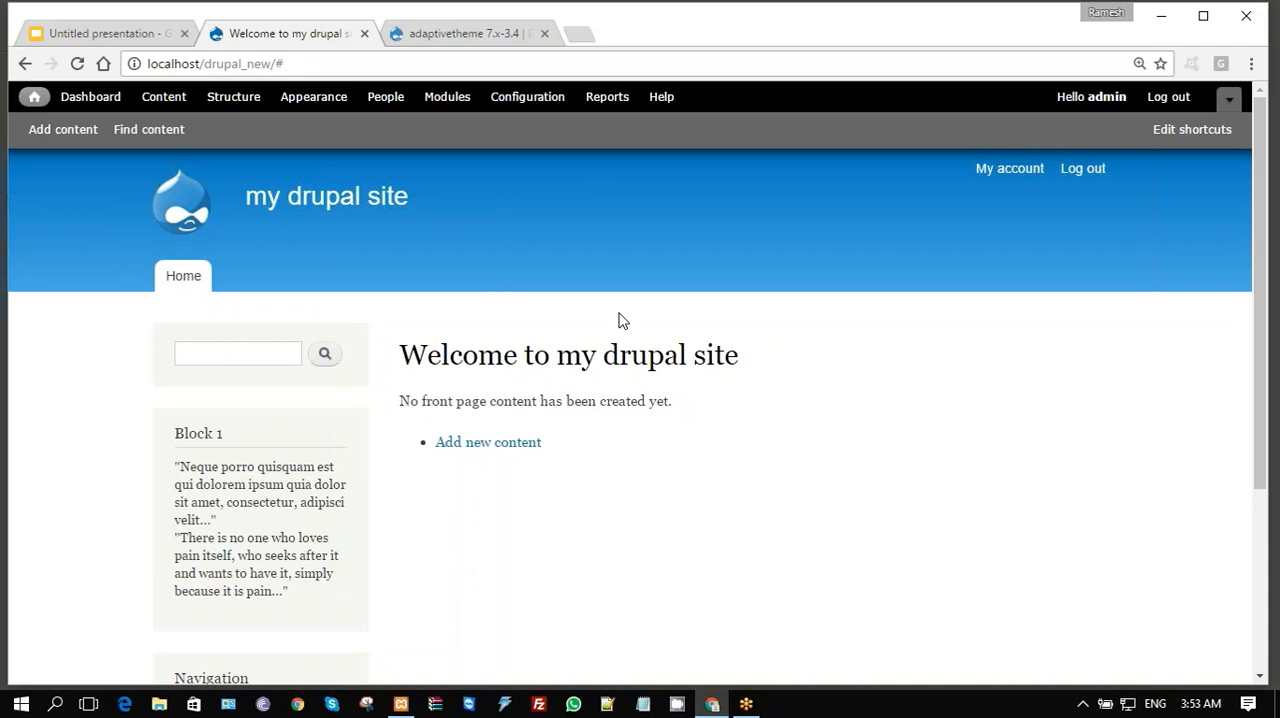
pyautogui.click(334, 104)
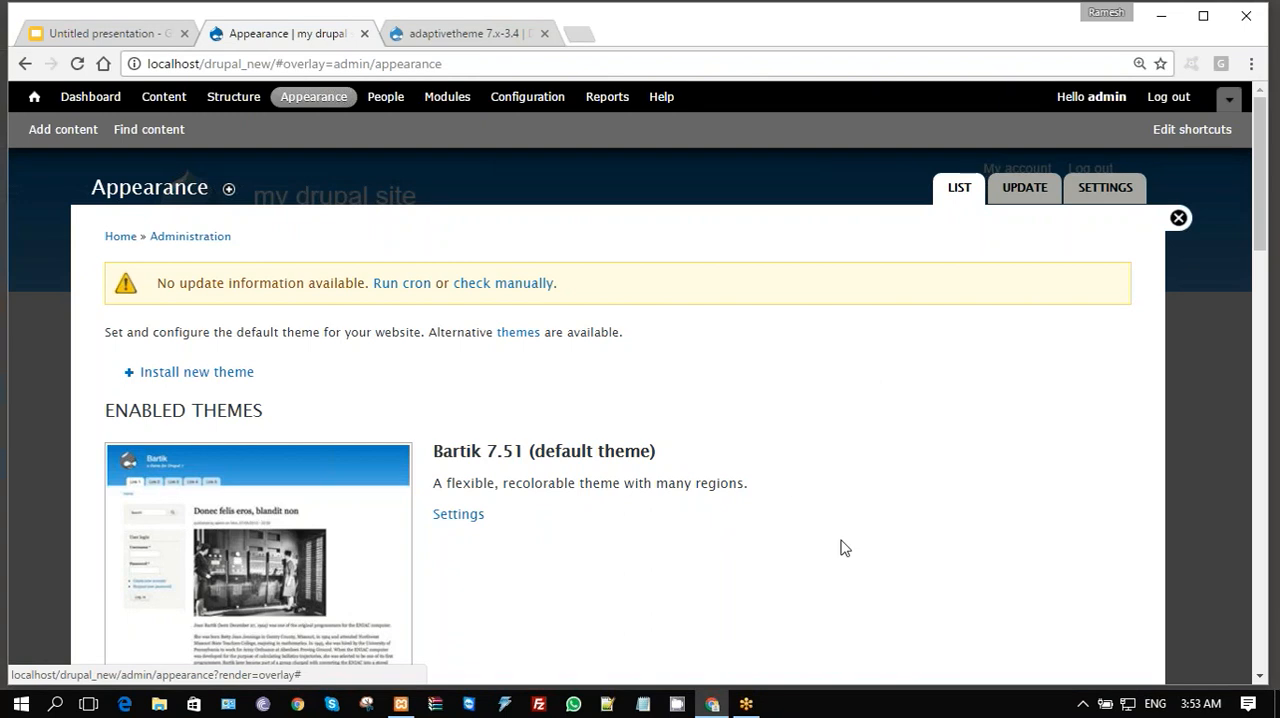
pyautogui.scroll(-2, 843, 547)
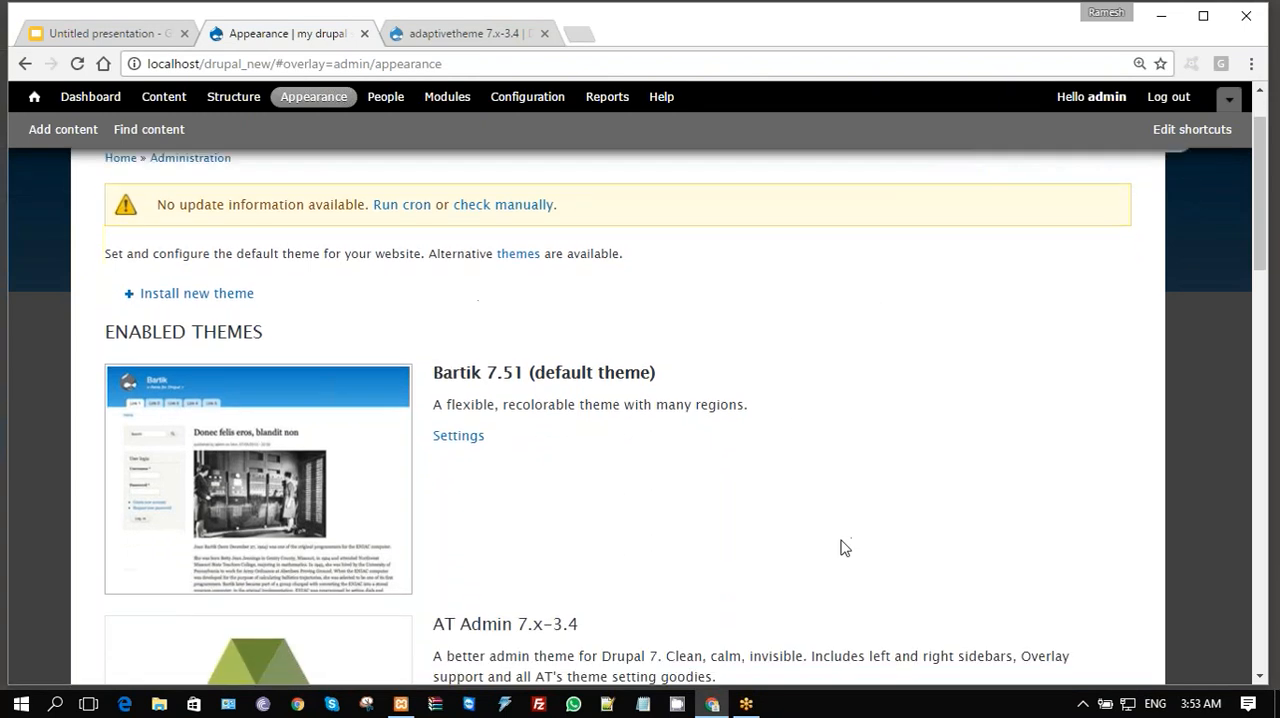
pyautogui.scroll(-2, 843, 547)
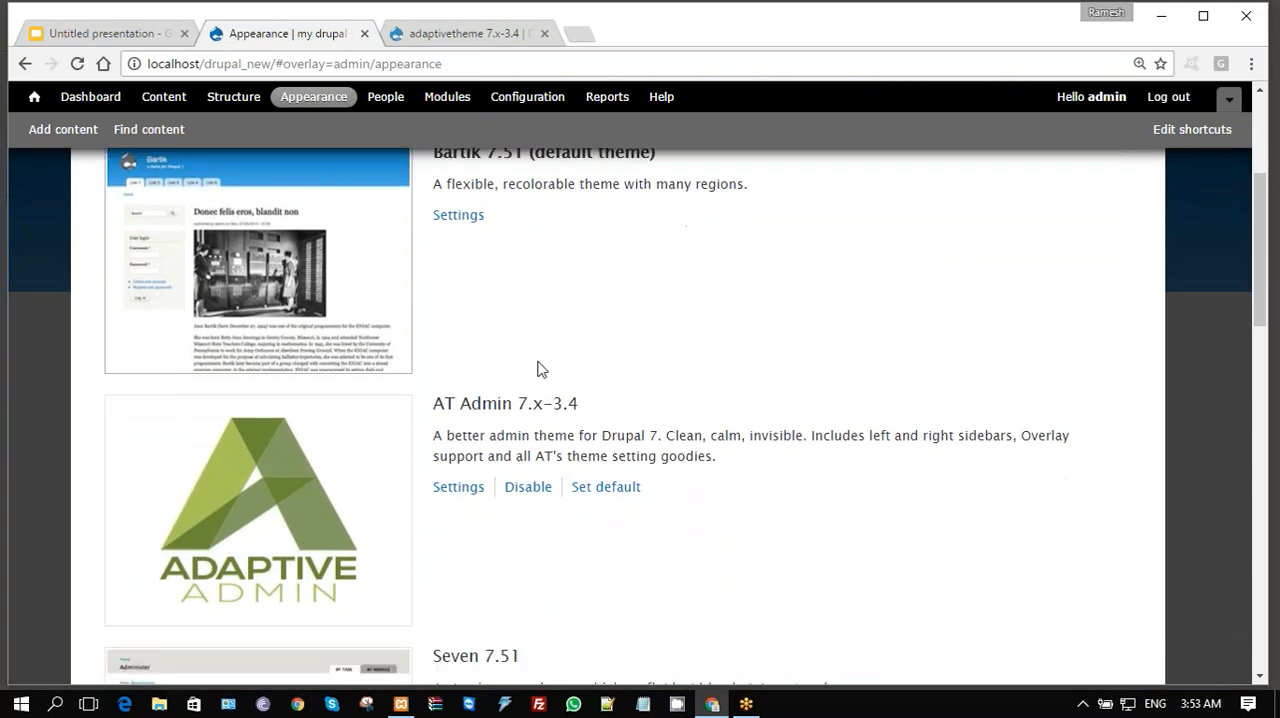
pyautogui.click(606, 489)
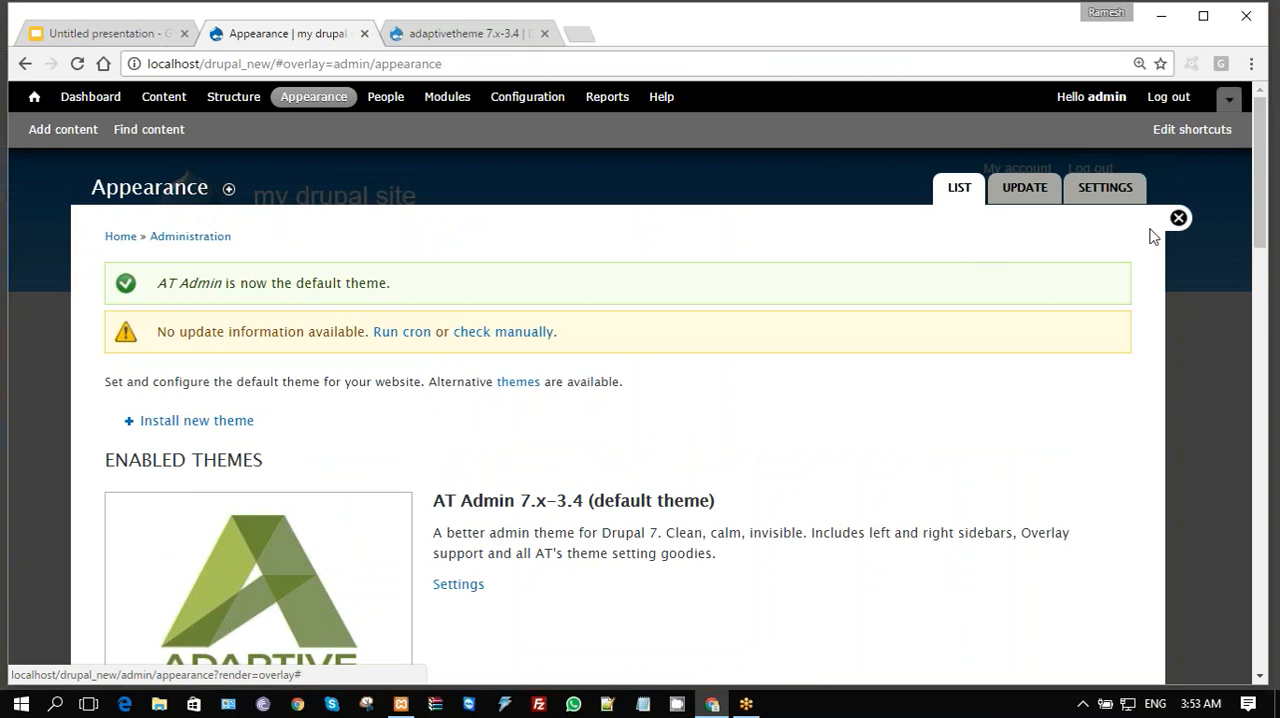
pyautogui.click(1179, 219)
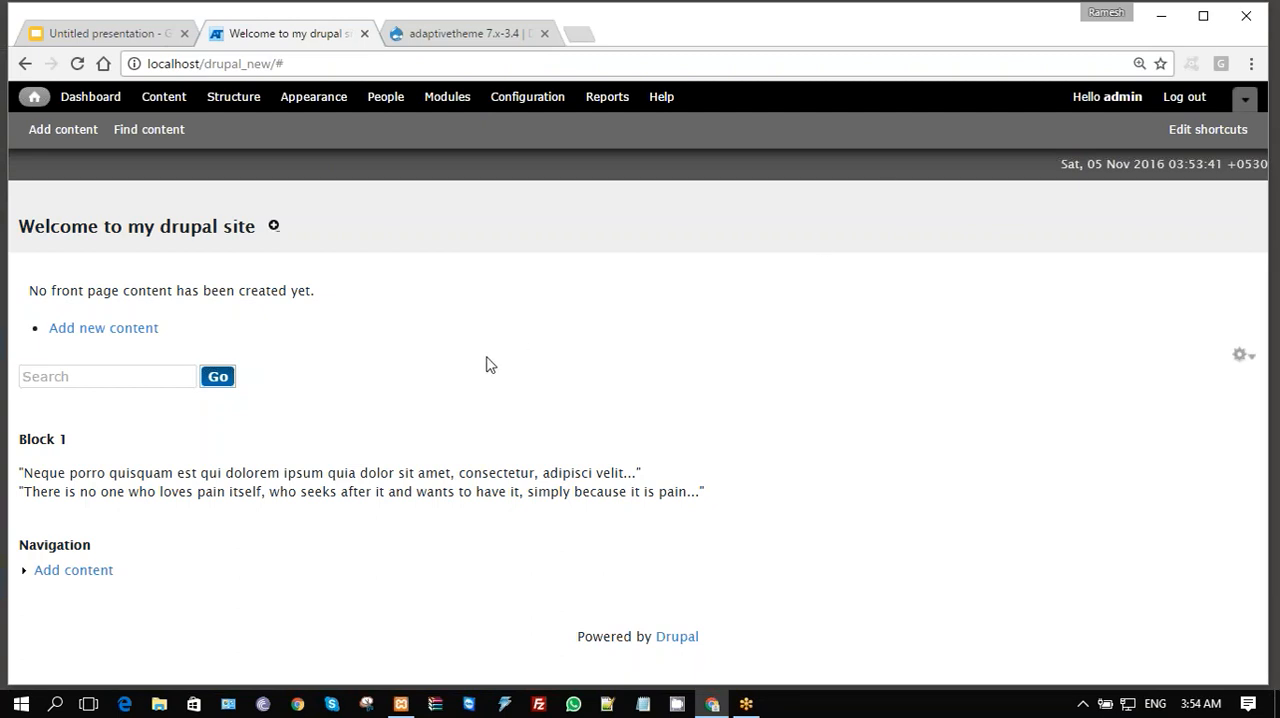
# - Open the display settings of the AT Admin theme from the site's Appearance page
pyautogui.click(312, 100)
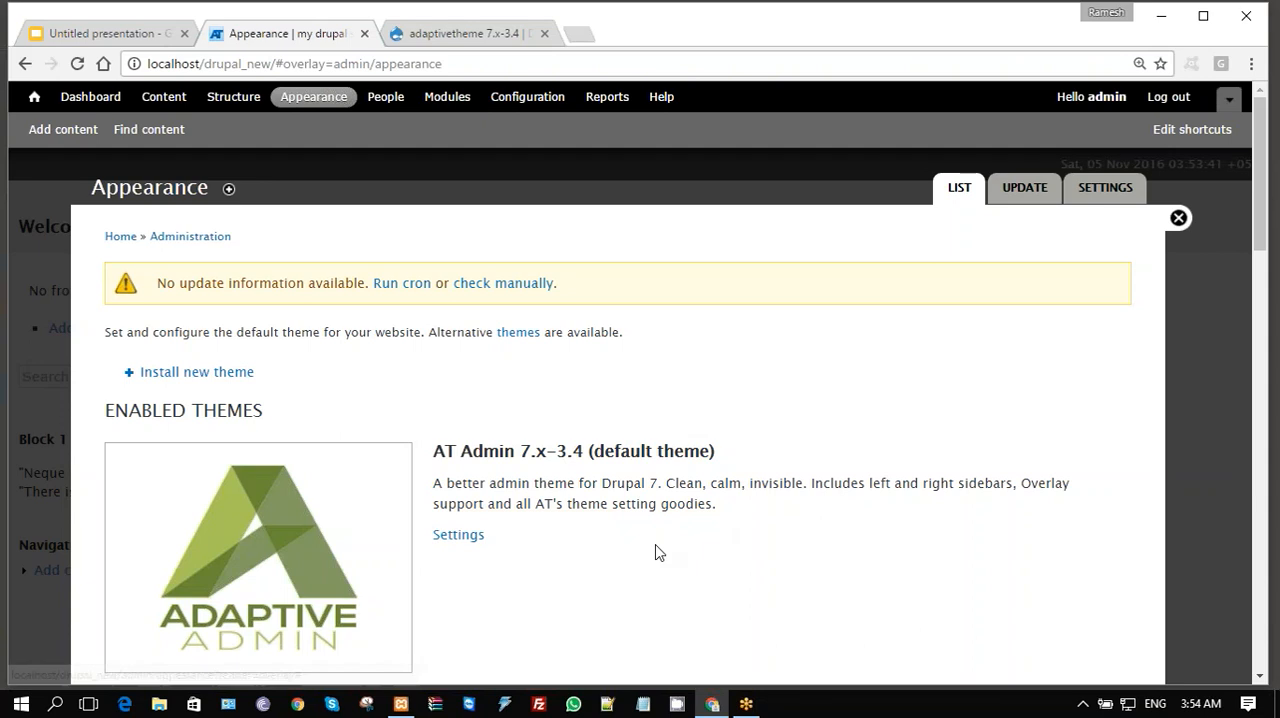
pyautogui.scroll(-1, 655, 551)
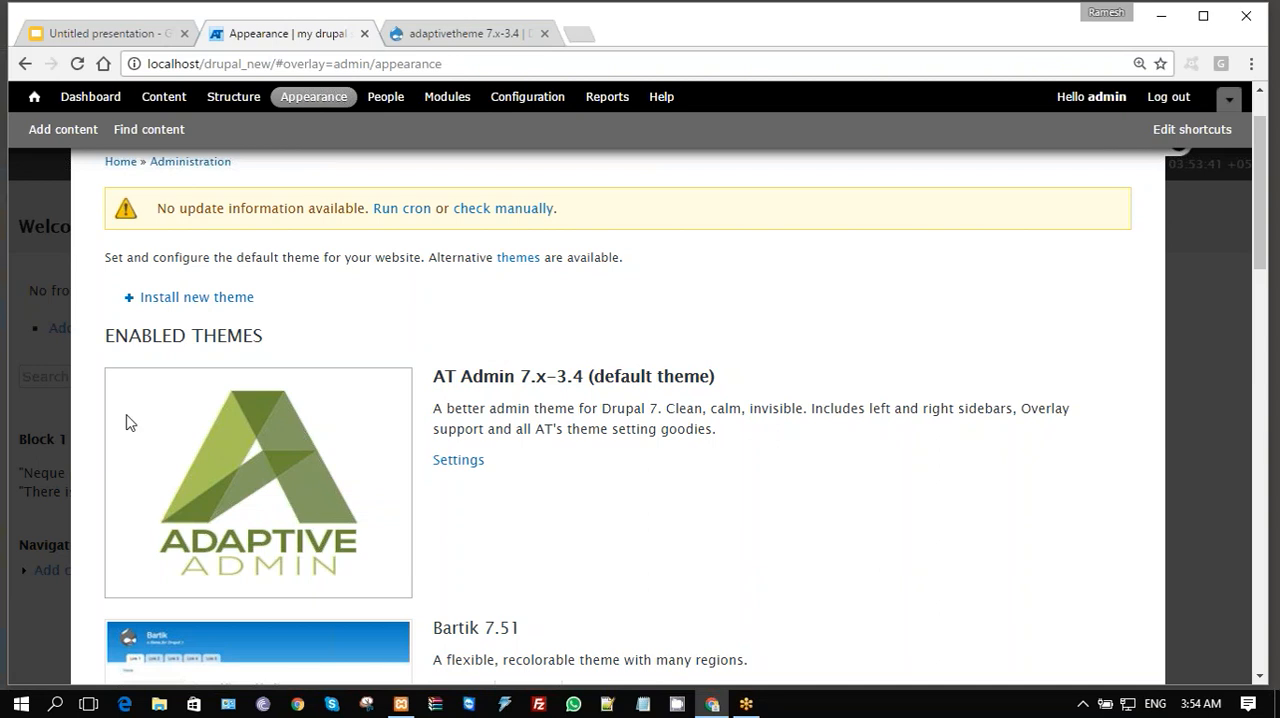
pyautogui.click(460, 461)
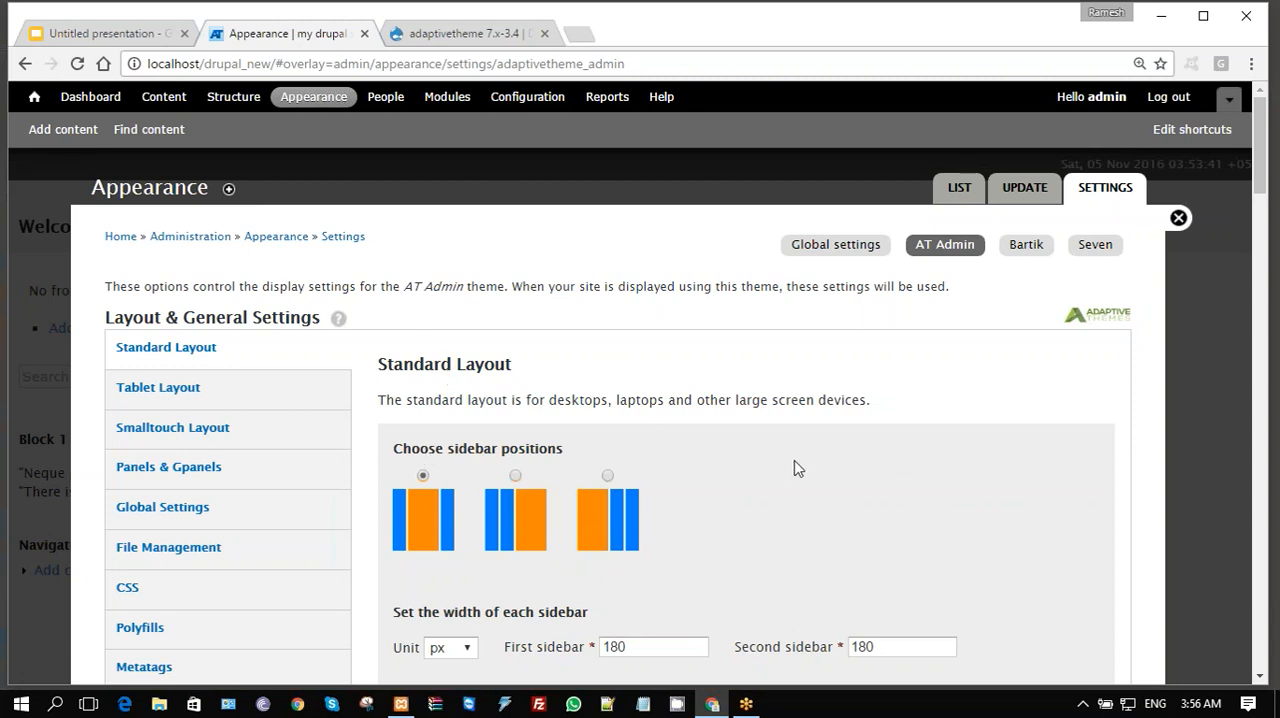
# - Try the second and third sidebar positions in the Standard Layout settings, and reselect the first position with sidebars on both sides
pyautogui.scroll(-1, 797, 468)
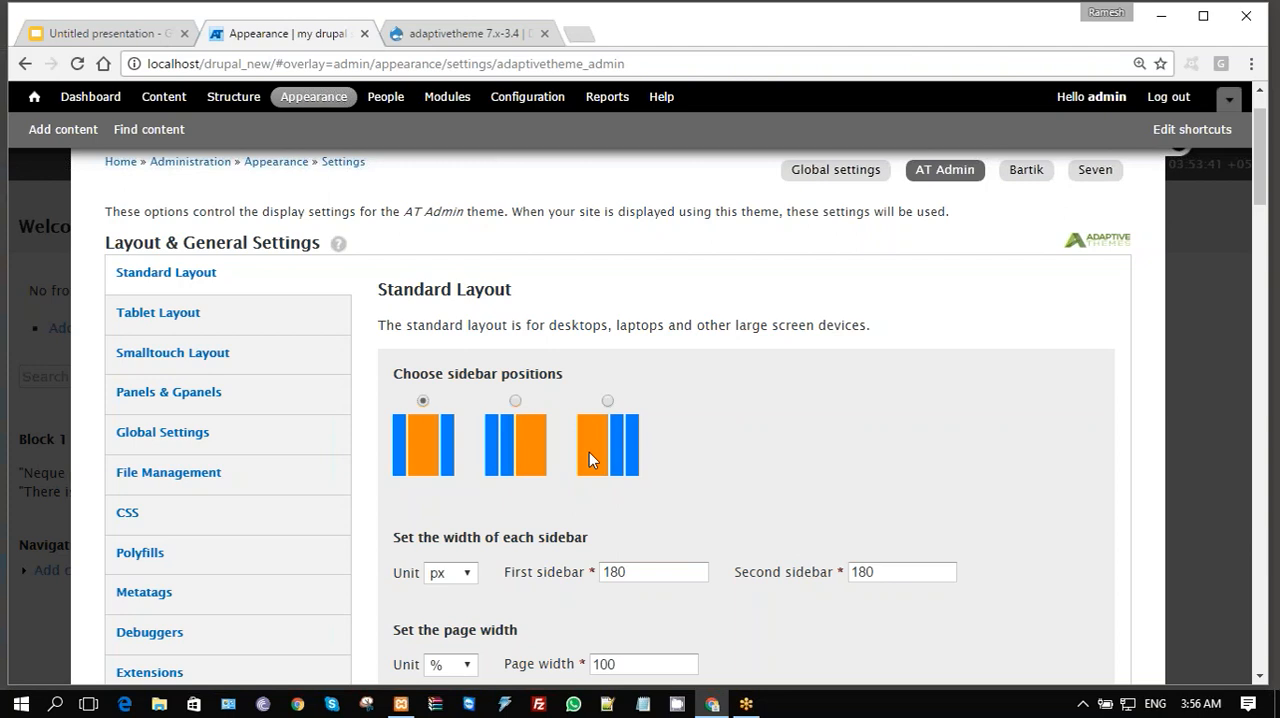
pyautogui.click(513, 402)
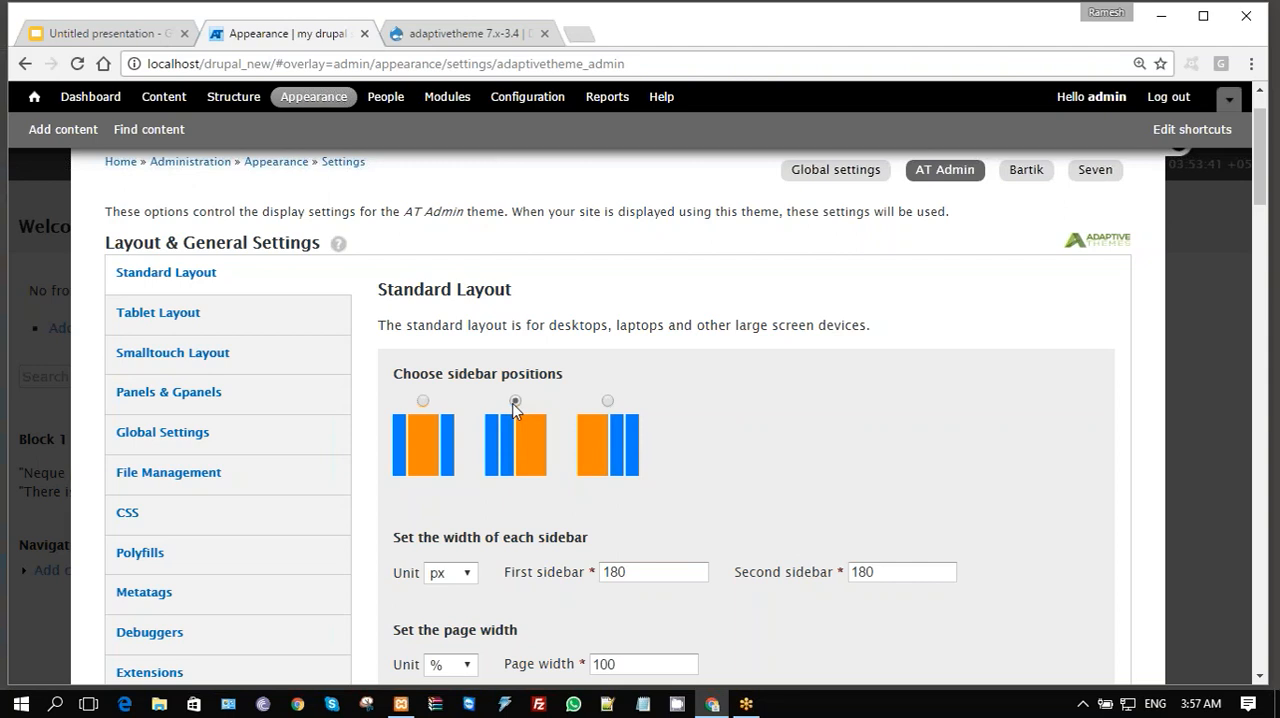
pyautogui.click(607, 401)
pyautogui.click(423, 401)
pyautogui.scroll(-3, 612, 409)
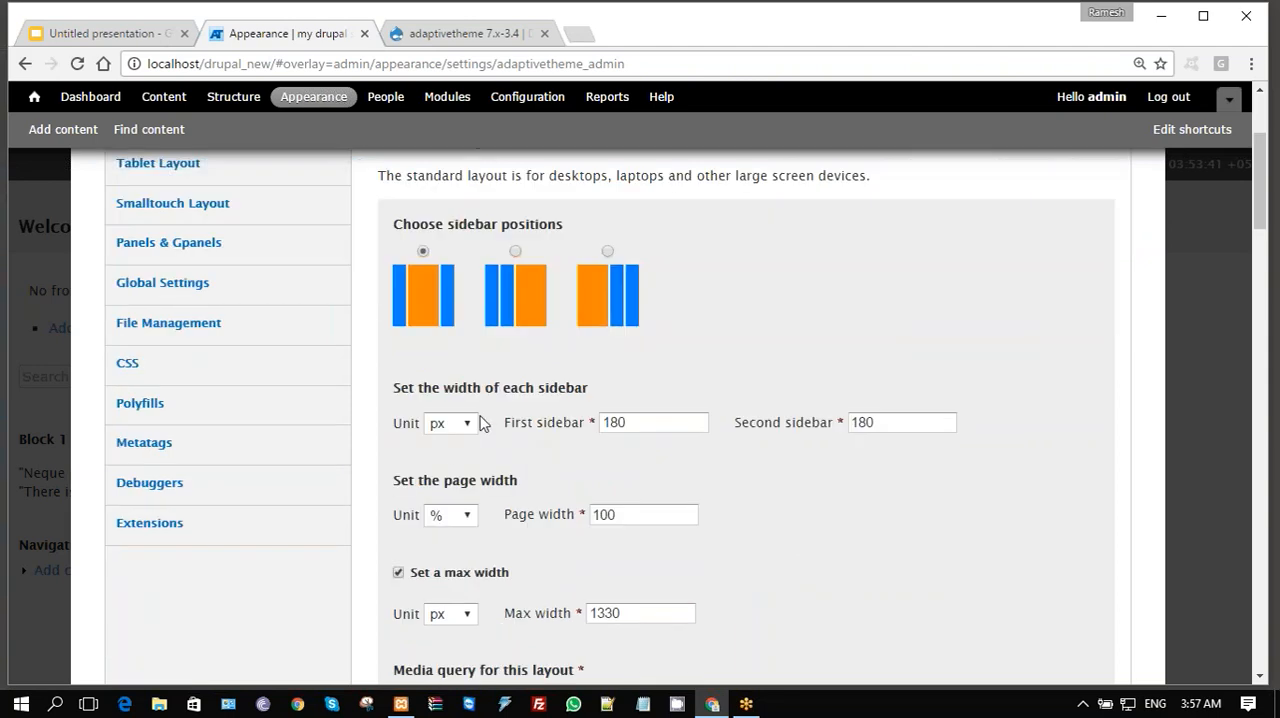
# - Set the Standard Layout's sidebar width unit to % and both the first and second sidebar widths to 20
pyautogui.click(472, 426)
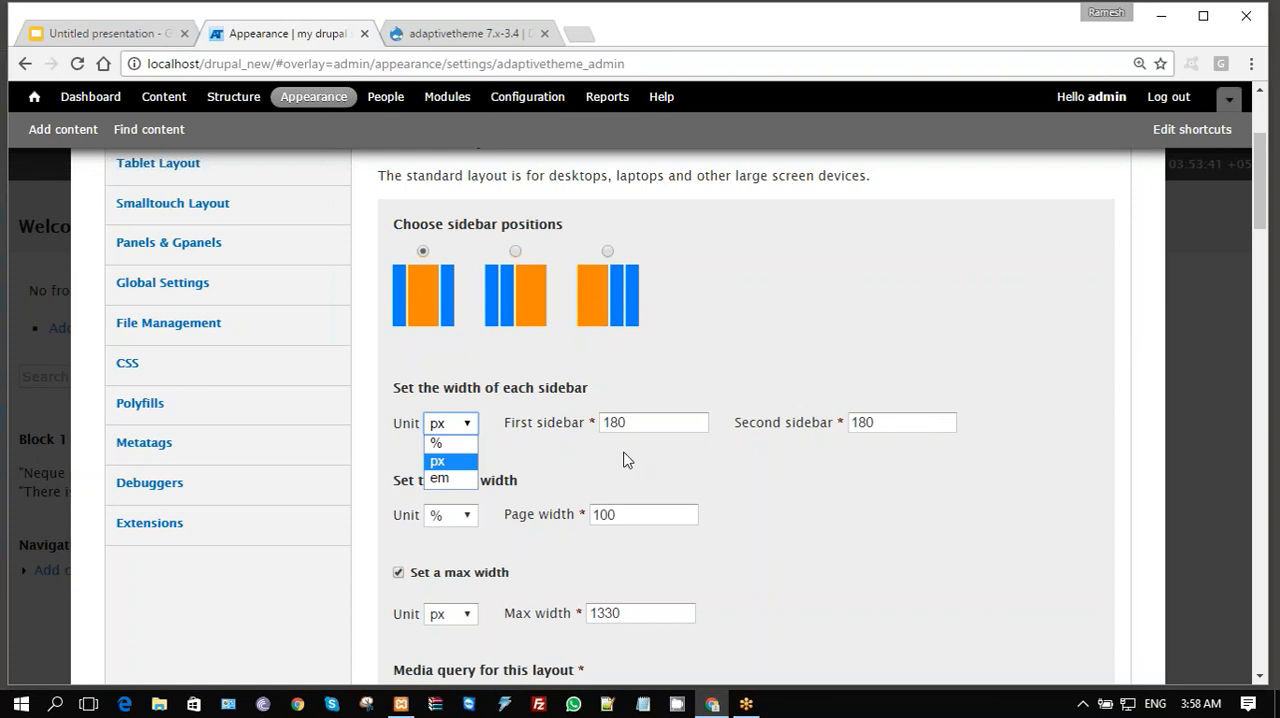
pyautogui.click(438, 443)
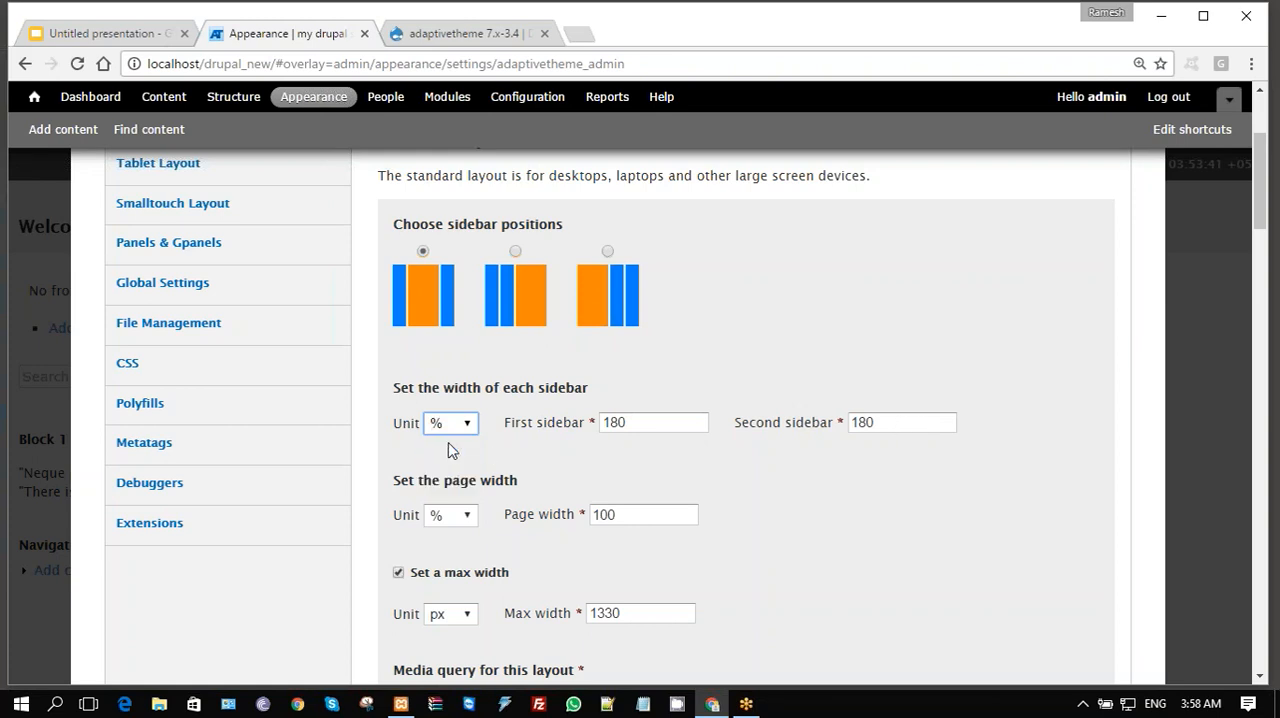
pyautogui.click(675, 428)
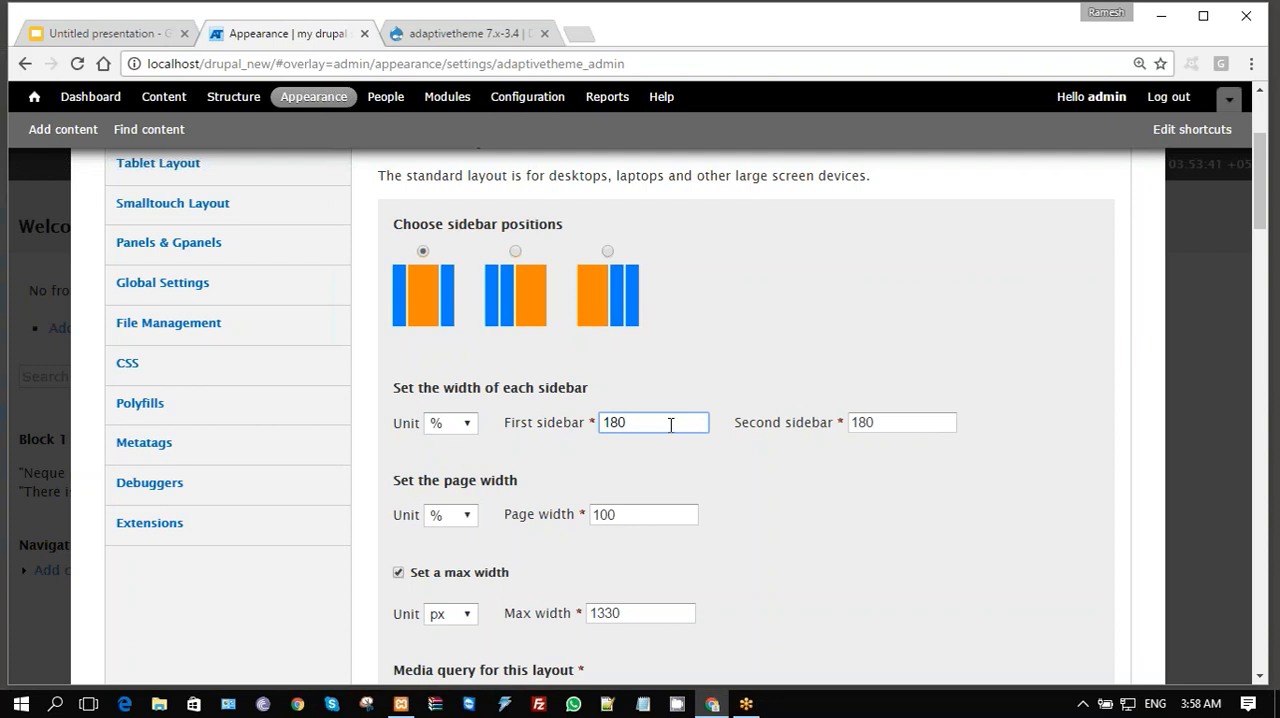
pyautogui.press('BackSpace')
pyautogui.press('BackSpace')
pyautogui.press('BackSpace')
pyautogui.write('20')
pyautogui.click(876, 421)
pyautogui.press('BackSpace')
pyautogui.press('BackSpace')
pyautogui.press('BackSpace')
pyautogui.write('20')
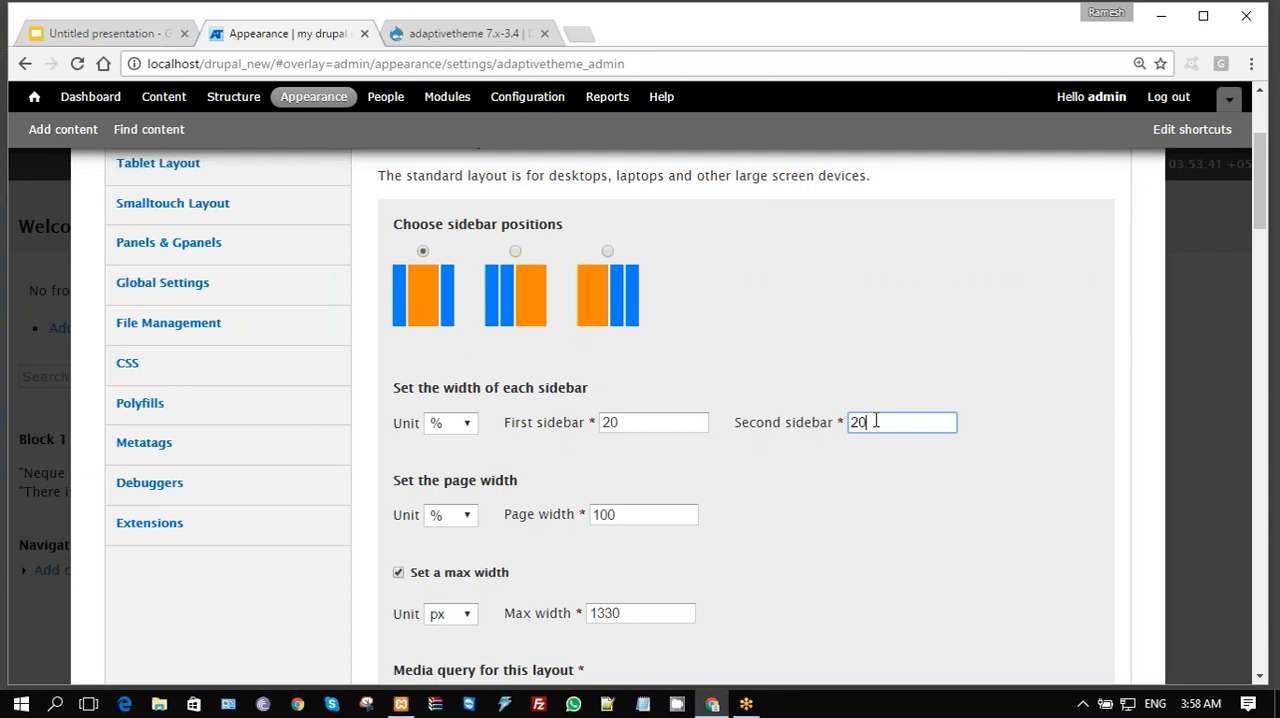
# - Set the first and second sidebar widths of the Standard Layout to 25%
pyautogui.click(631, 424)
pyautogui.press('BackSpace')
pyautogui.write('5')
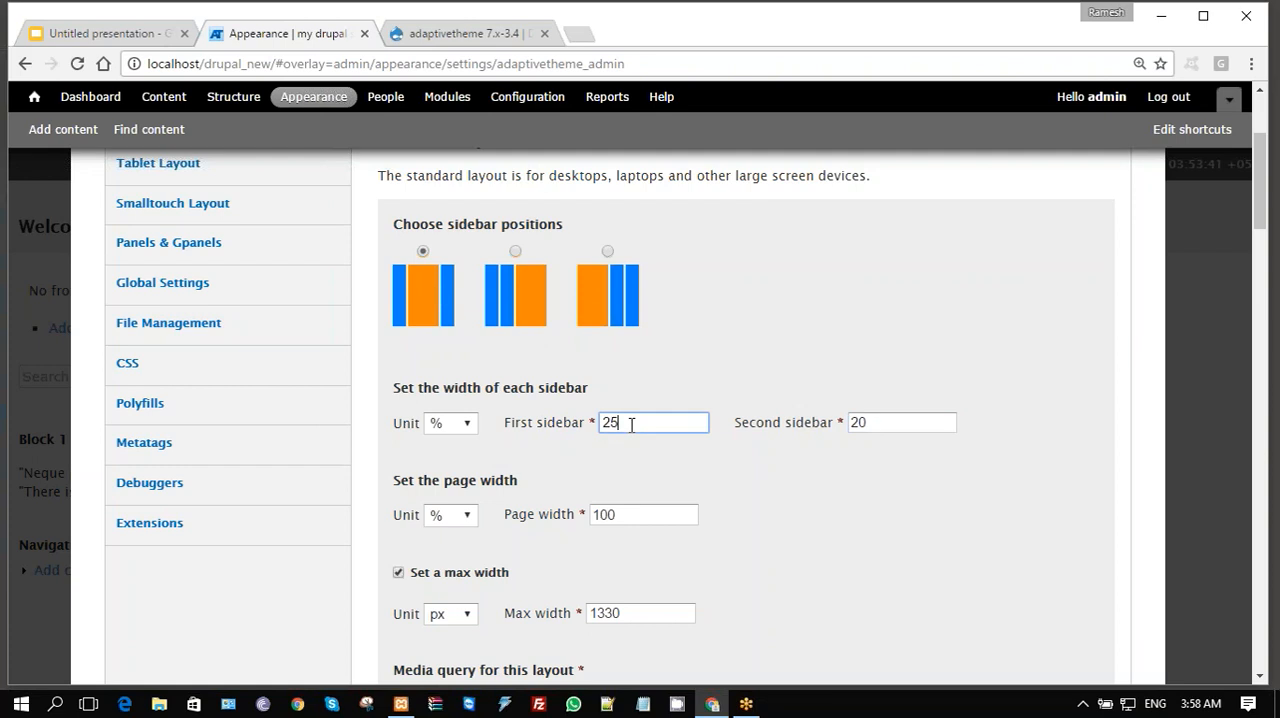
pyautogui.click(884, 421)
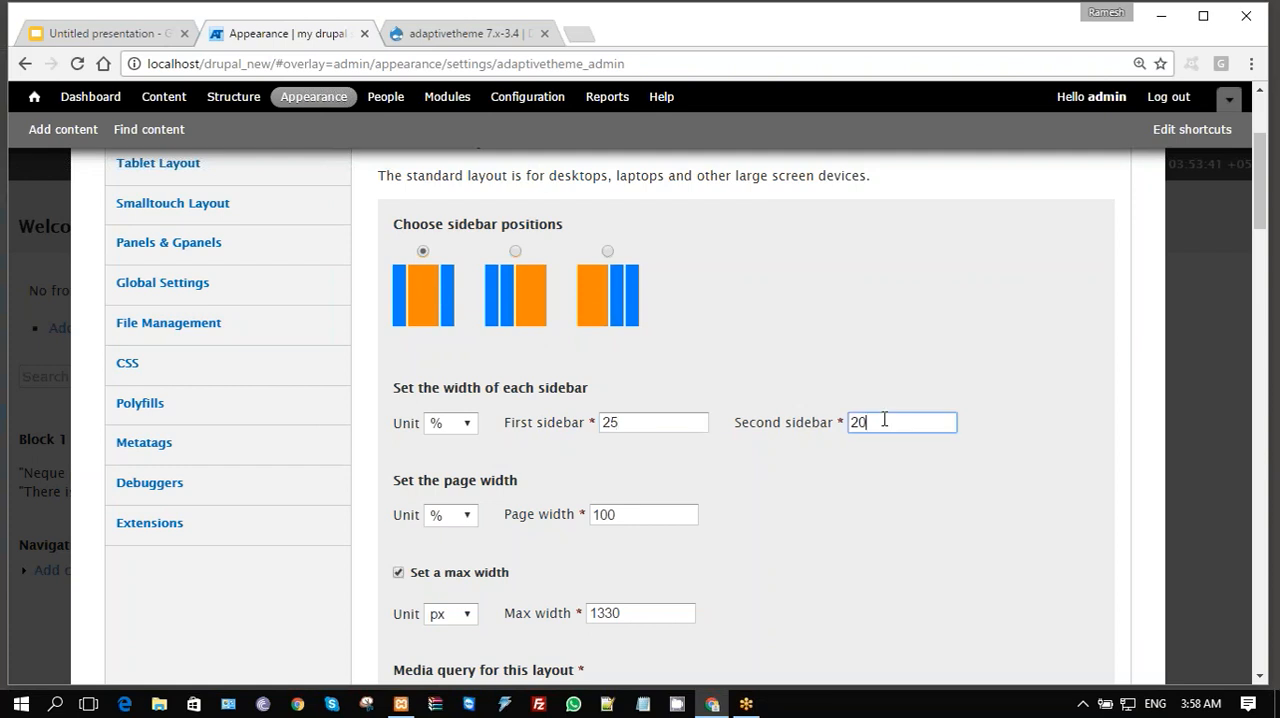
pyautogui.press('BackSpace')
pyautogui.write('5')
# - Check the unit choices for the Standard Layout's page width, keeping %, and review its max width and media query settings
pyautogui.click(470, 518)
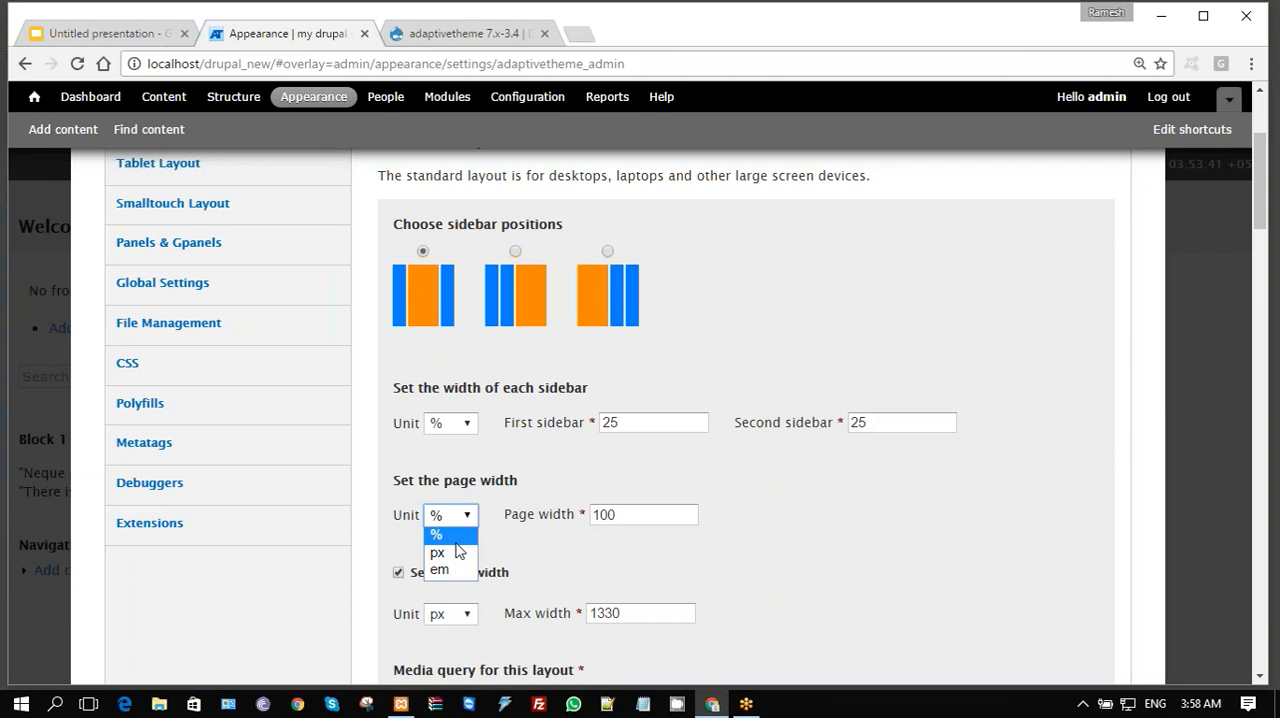
pyautogui.click(456, 541)
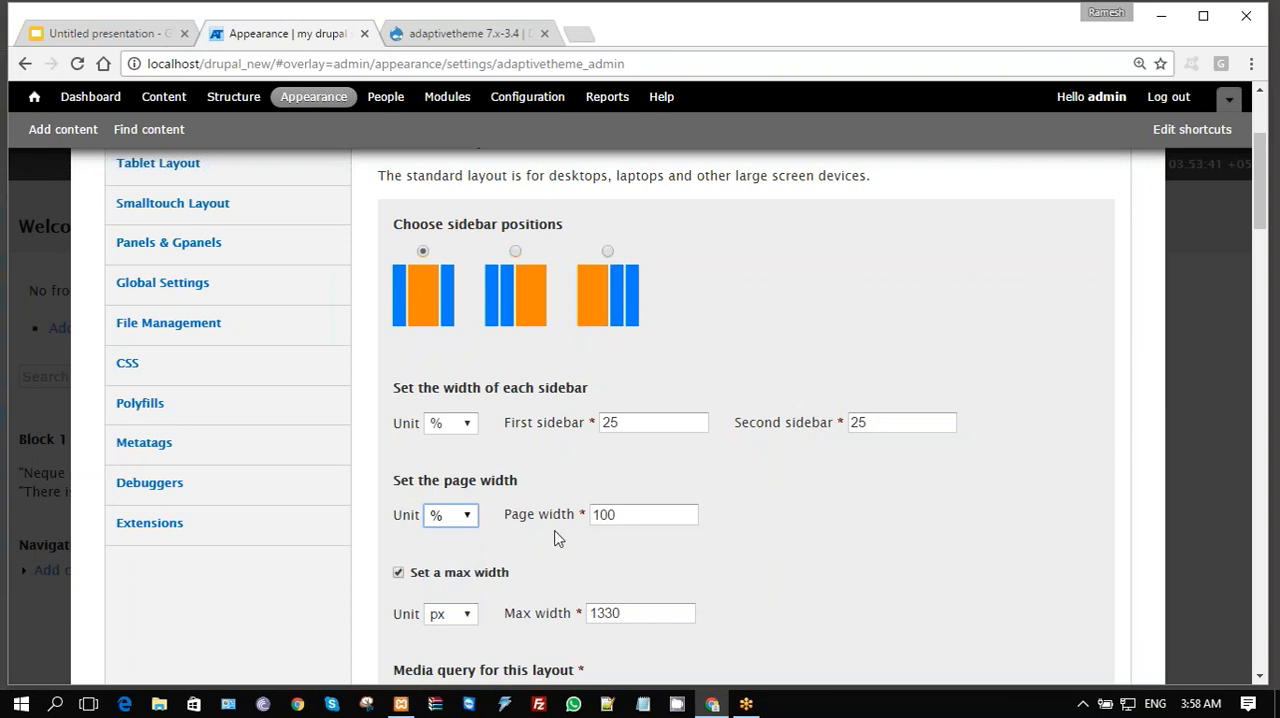
pyautogui.click(645, 513)
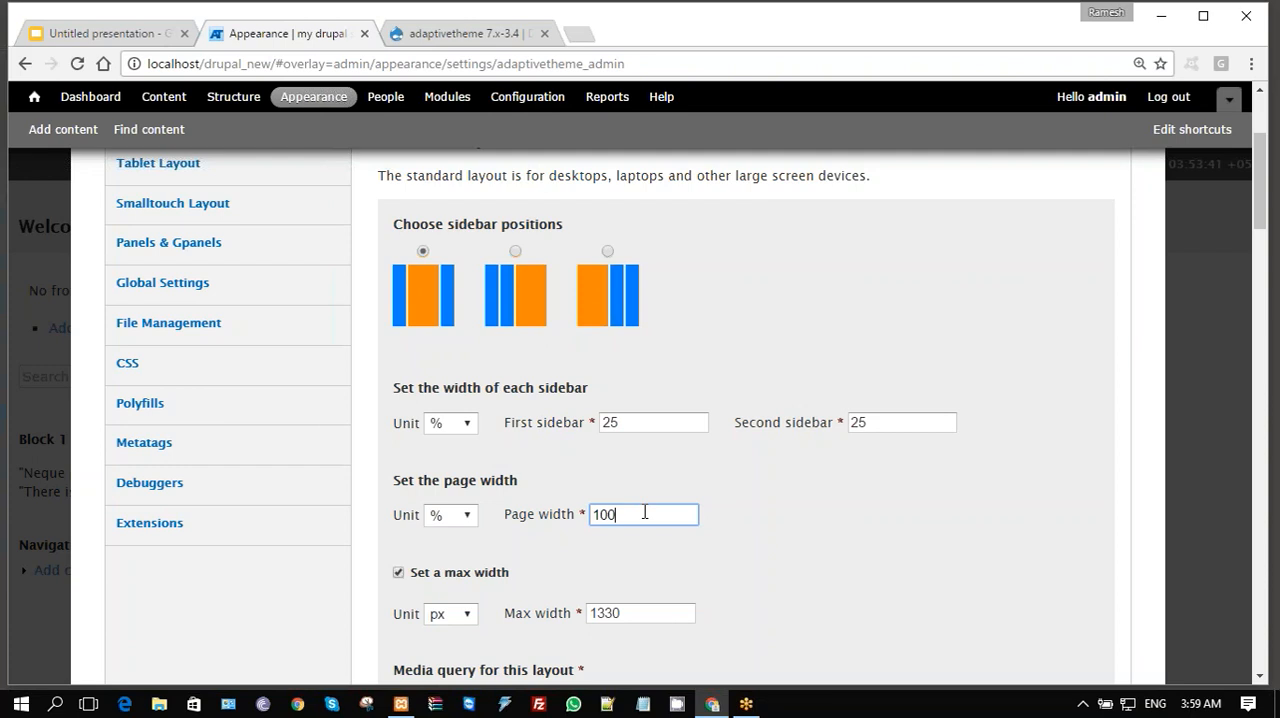
pyautogui.scroll(-3, 553, 272)
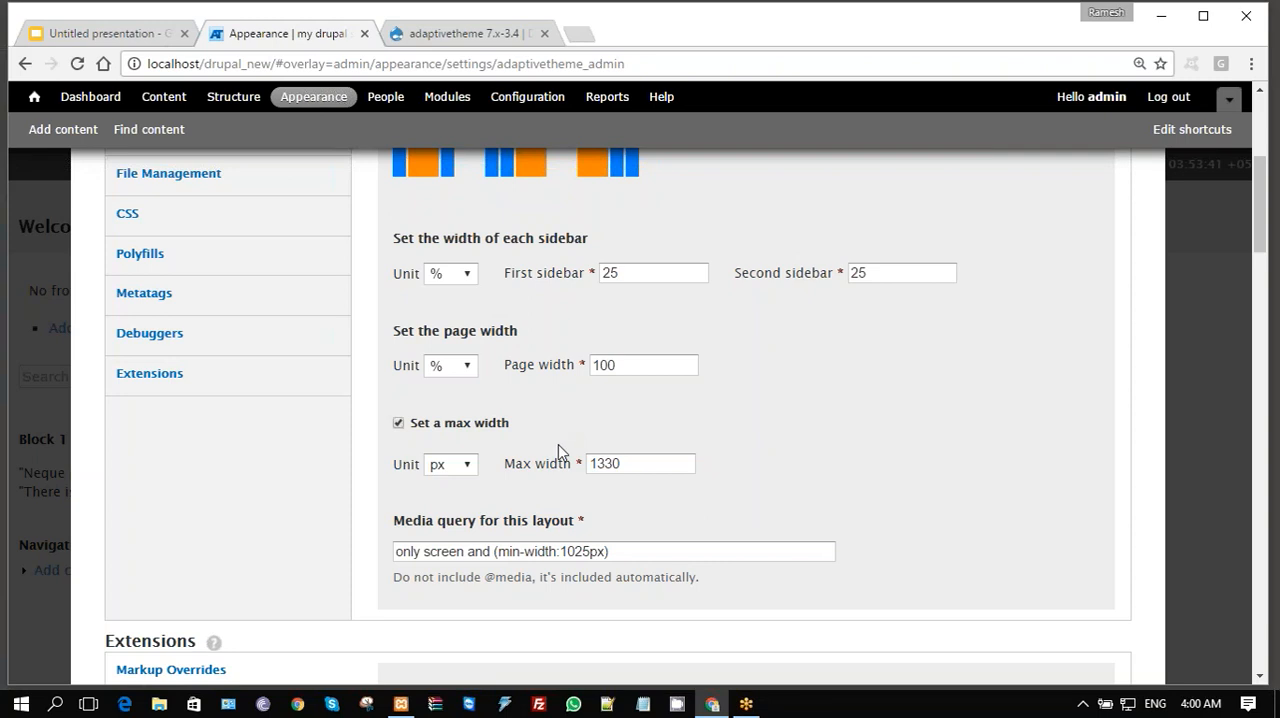
# - Open the Tablet Layout settings and examine the sidebar positions, widths and media queries for landscape and portrait tablets
pyautogui.scroll(3, 975, 440)
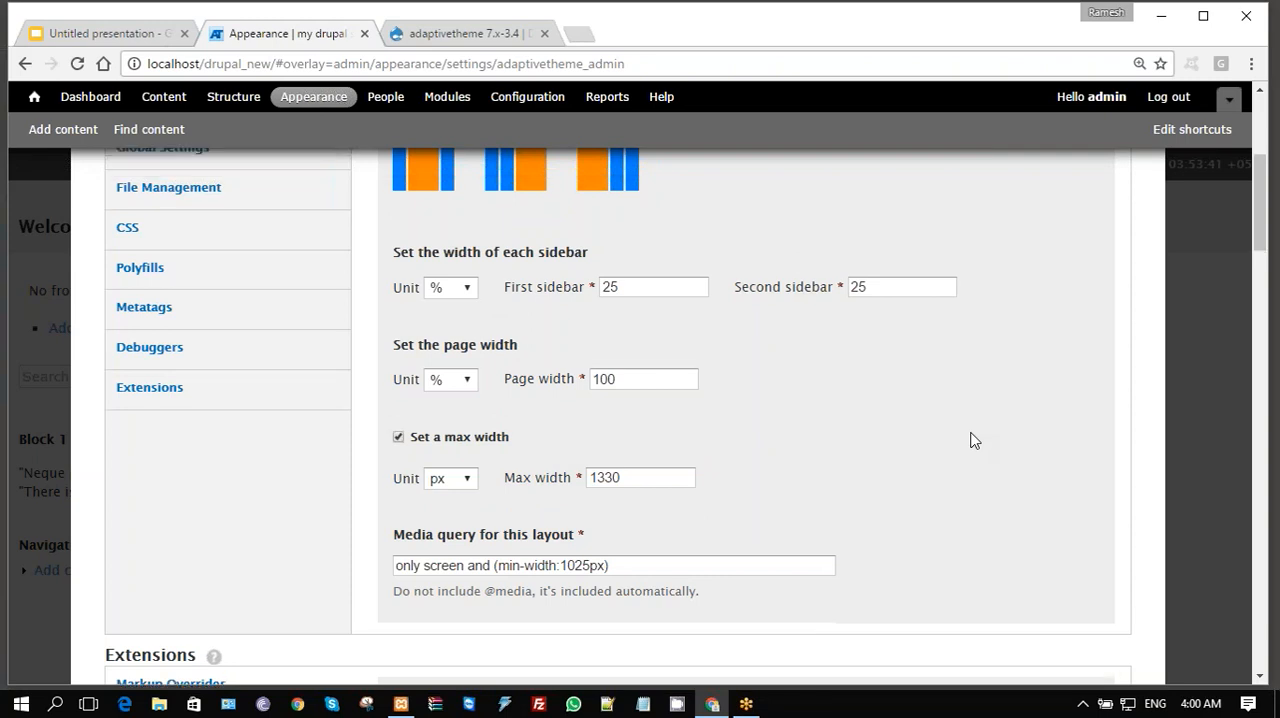
pyautogui.scroll(1, 975, 440)
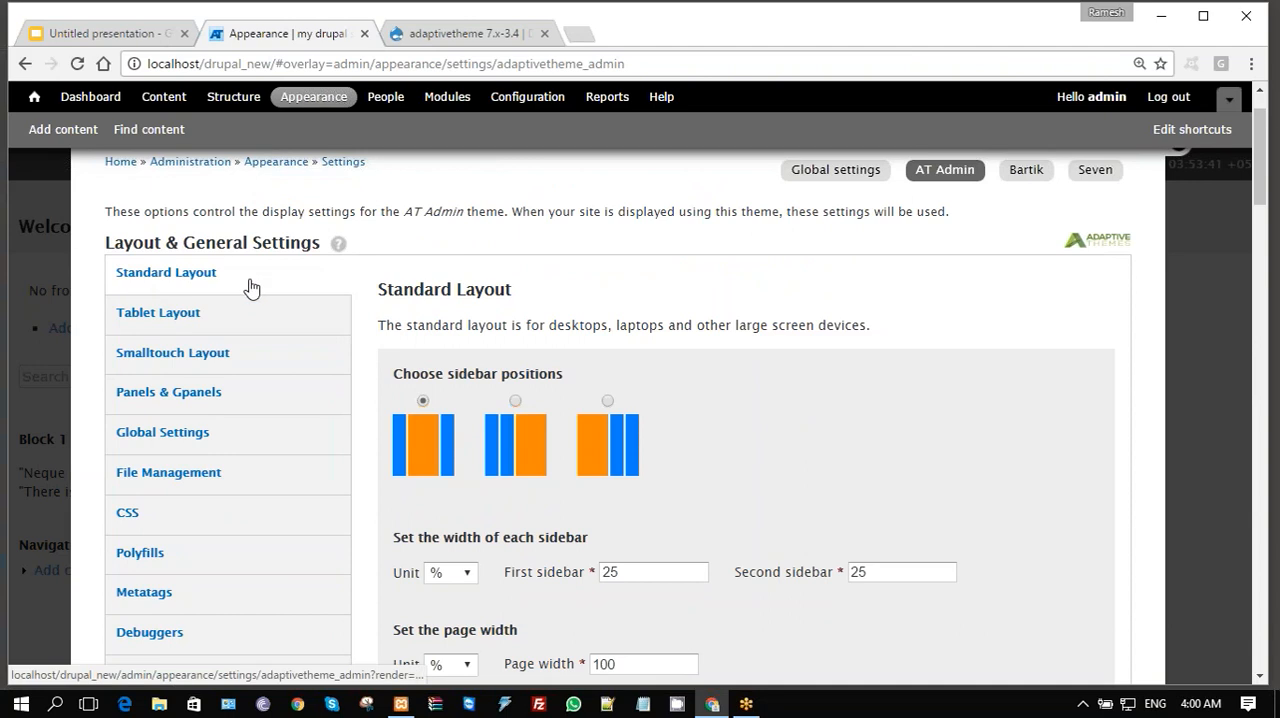
pyautogui.click(197, 323)
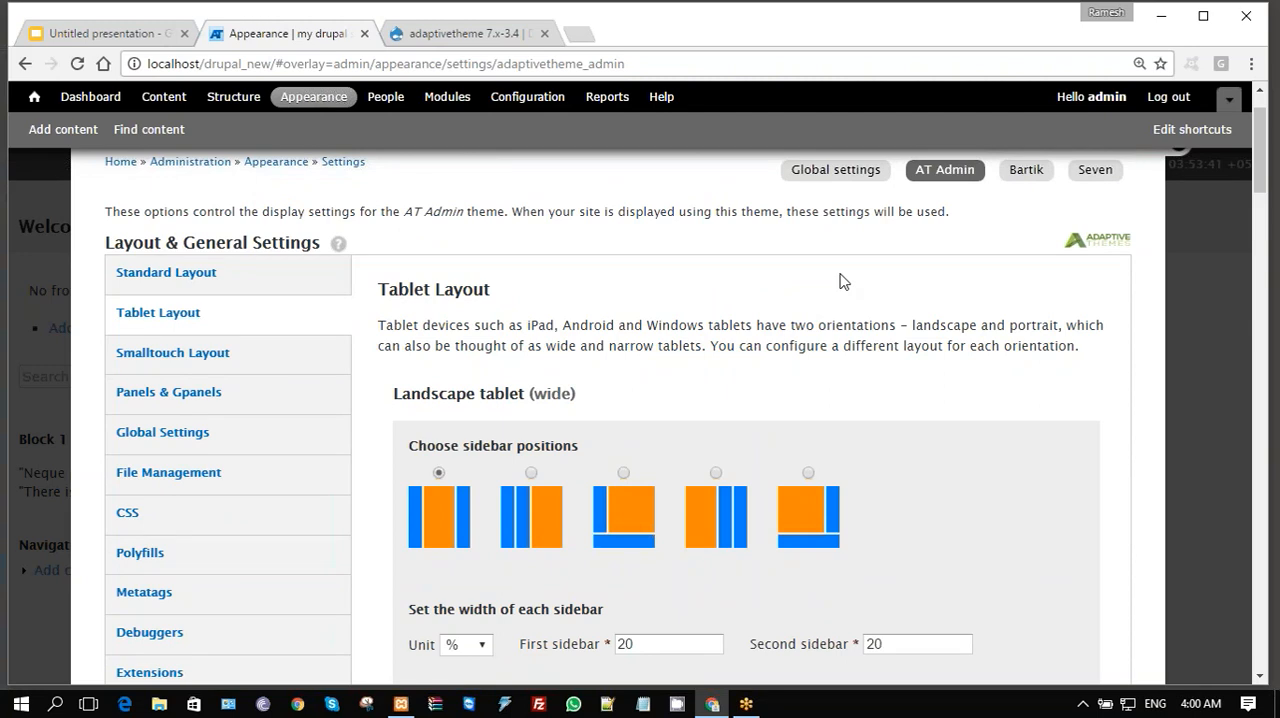
pyautogui.scroll(-2, 840, 281)
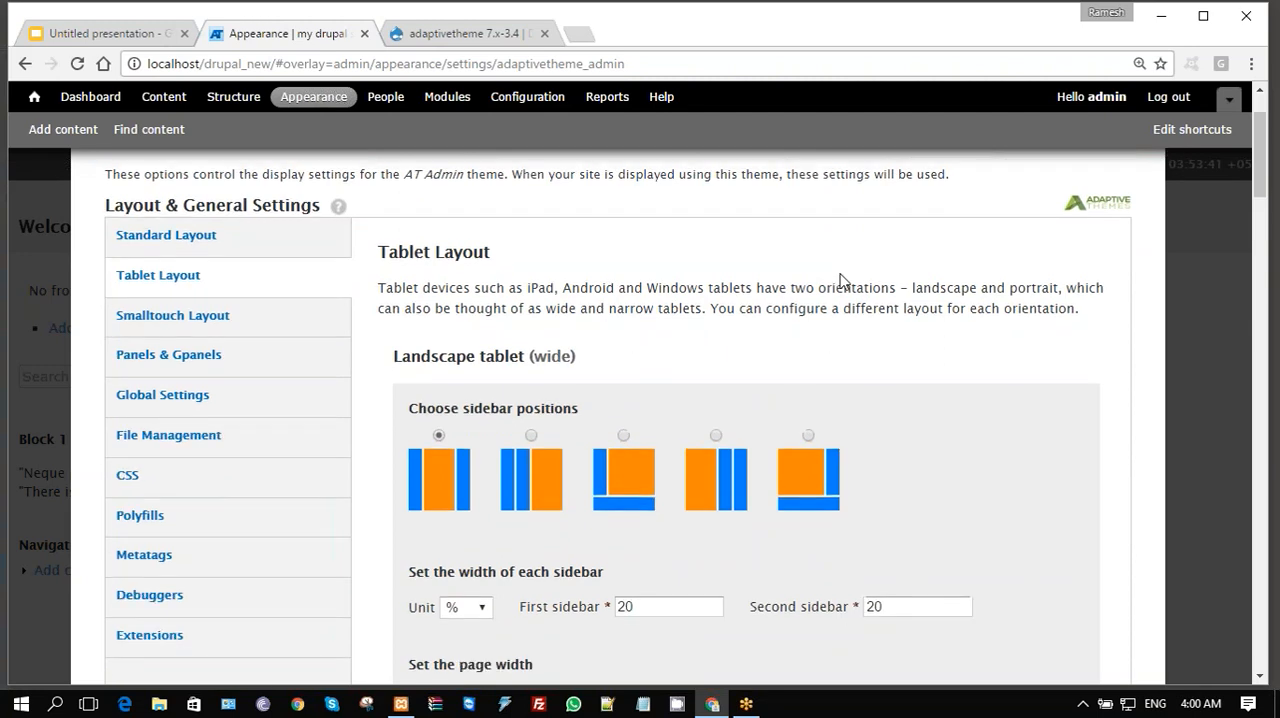
pyautogui.scroll(-1, 840, 281)
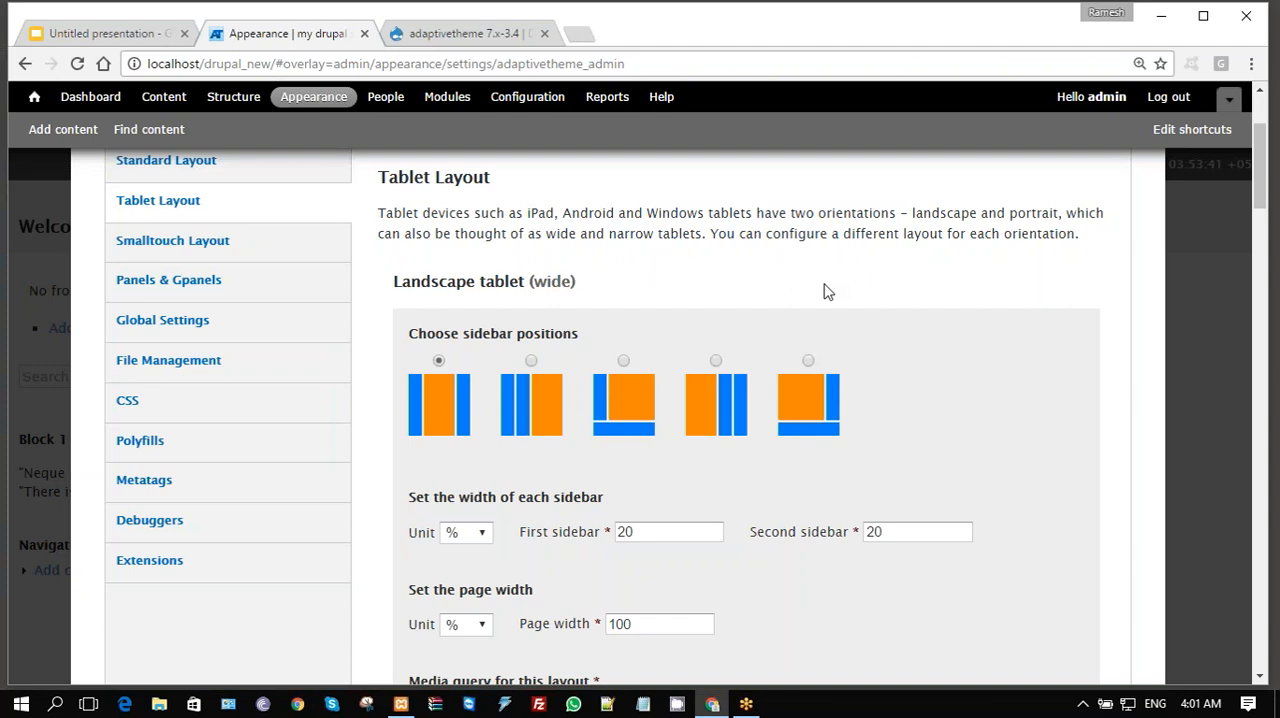
pyautogui.scroll(1, 825, 290)
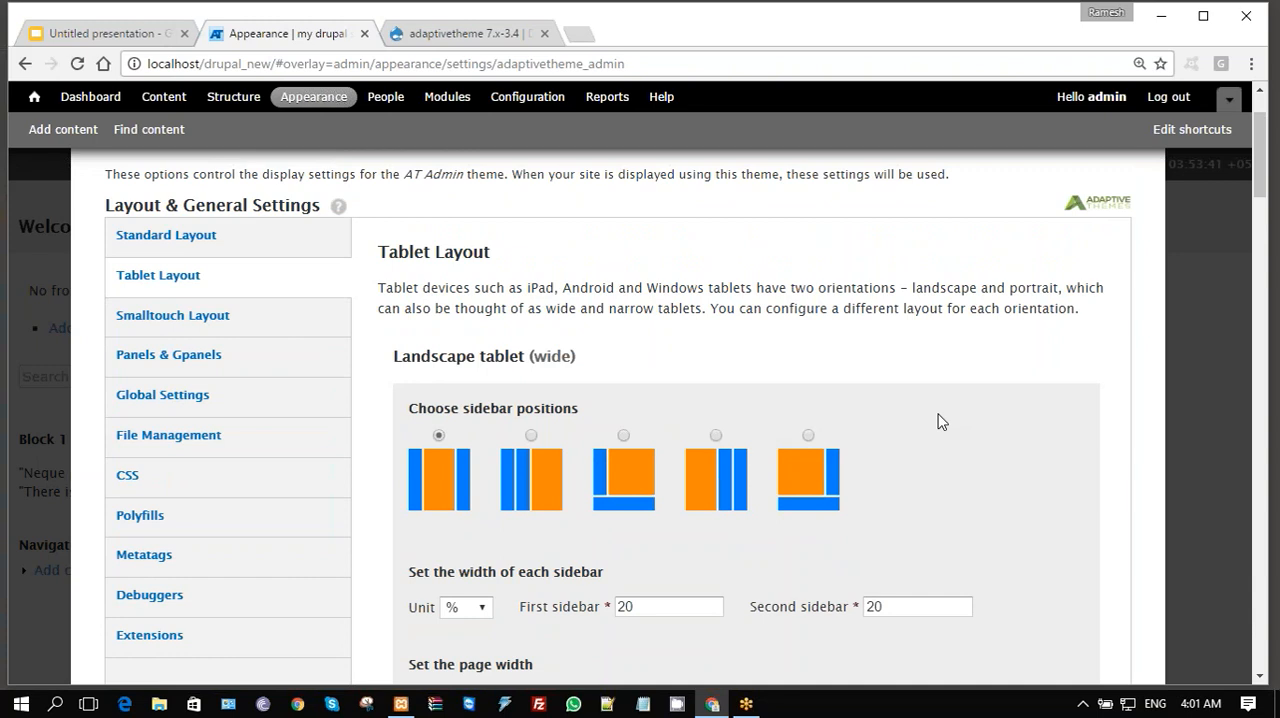
pyautogui.scroll(-3, 940, 421)
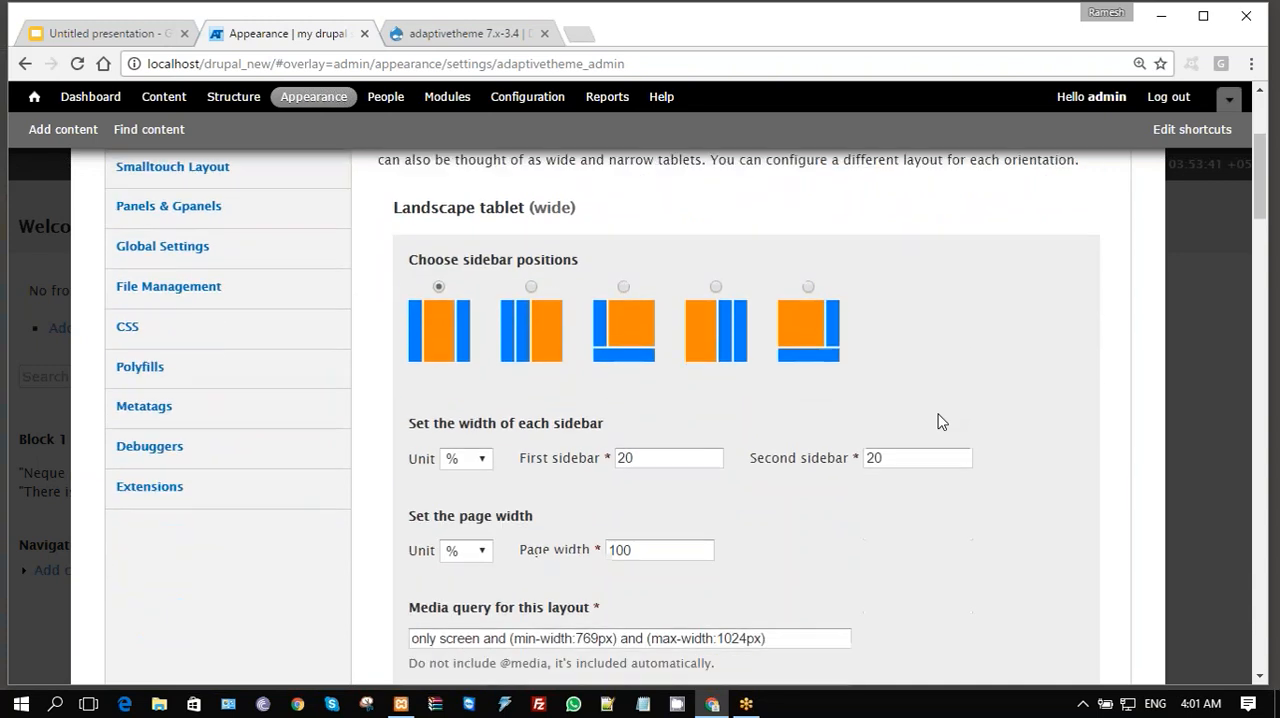
pyautogui.scroll(-6, 940, 421)
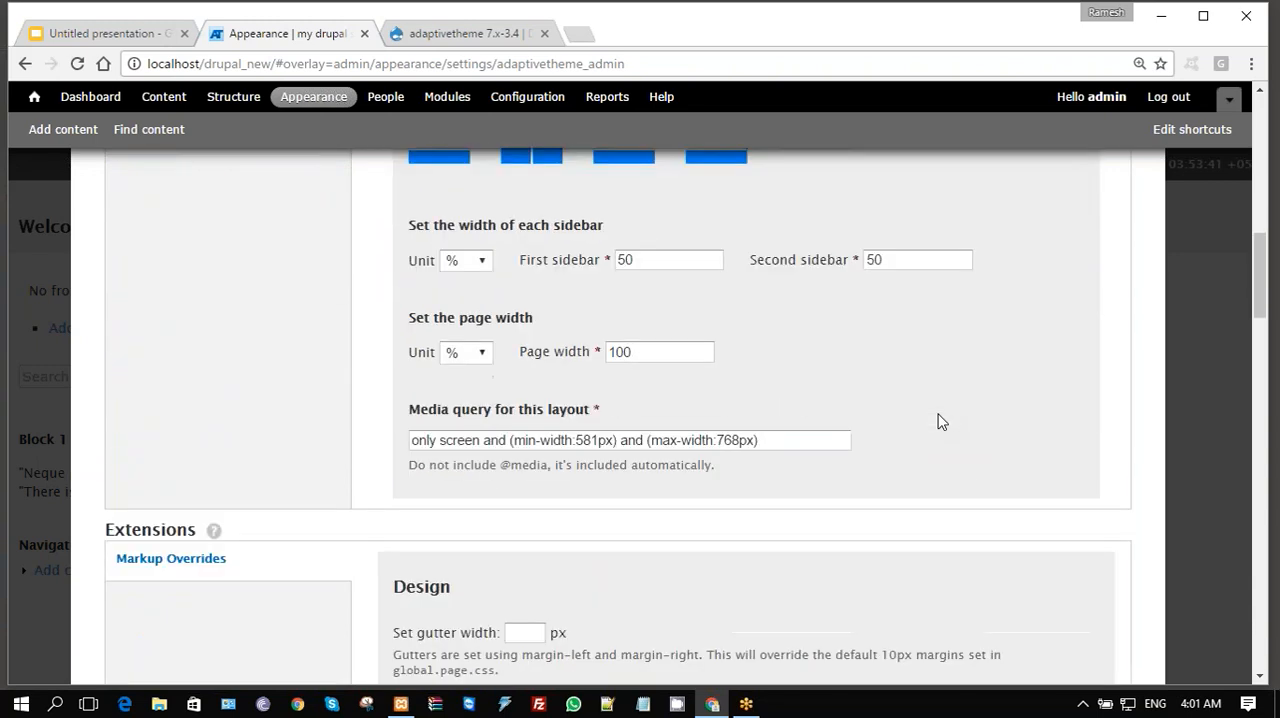
pyautogui.scroll(9, 940, 421)
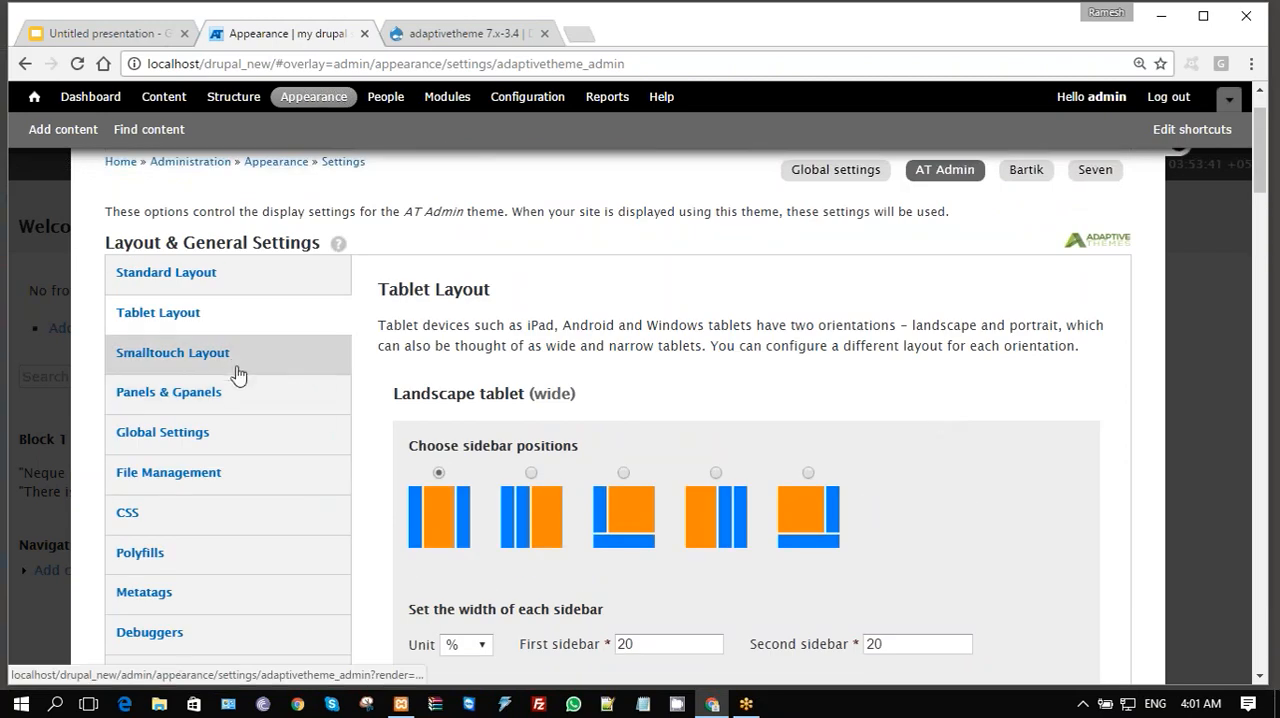
# - Open the Smalltouch Layout settings and examine the landscape and portrait options, down to the Design options under Extensions
pyautogui.click(233, 368)
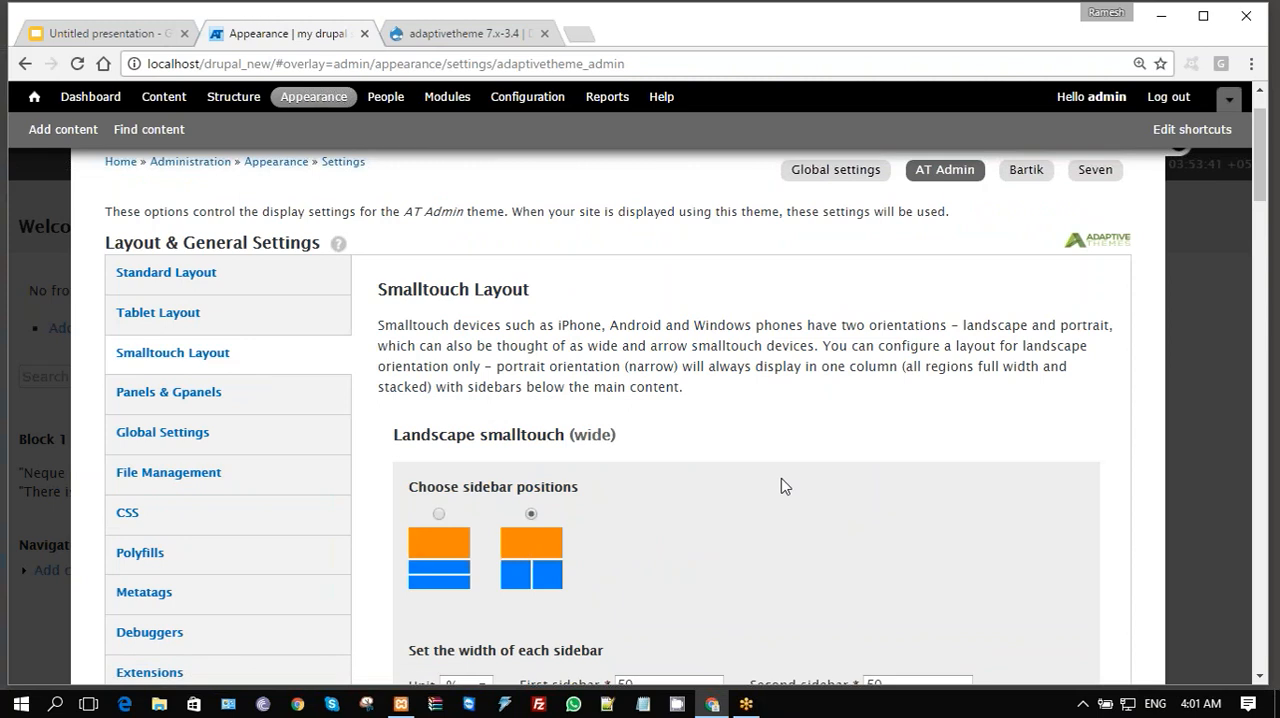
pyautogui.scroll(-2, 783, 486)
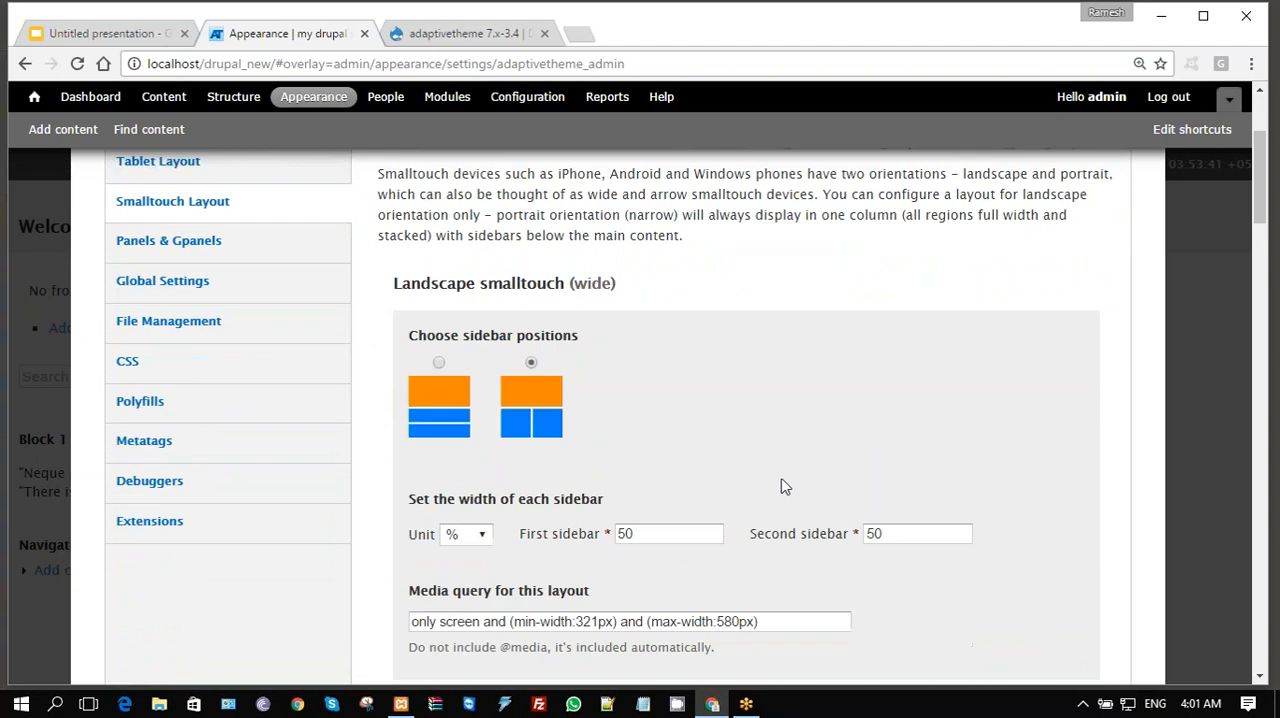
pyautogui.scroll(-4, 783, 486)
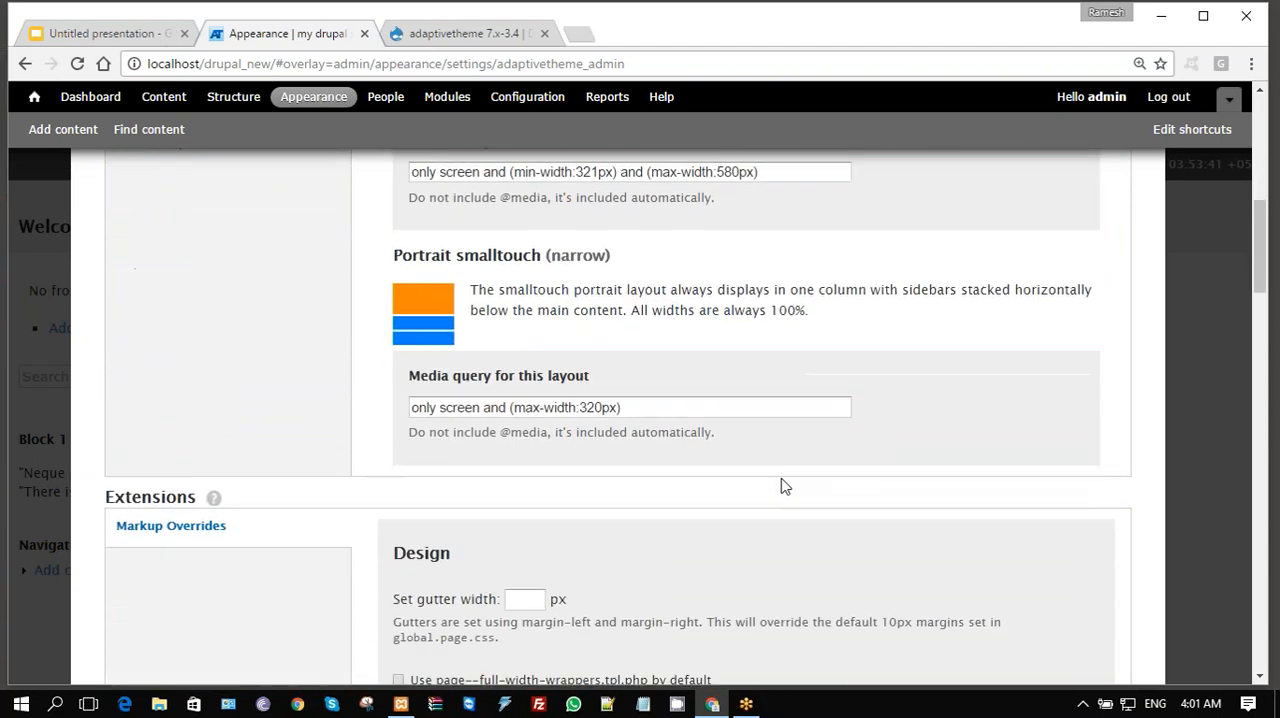
pyautogui.scroll(-2, 783, 486)
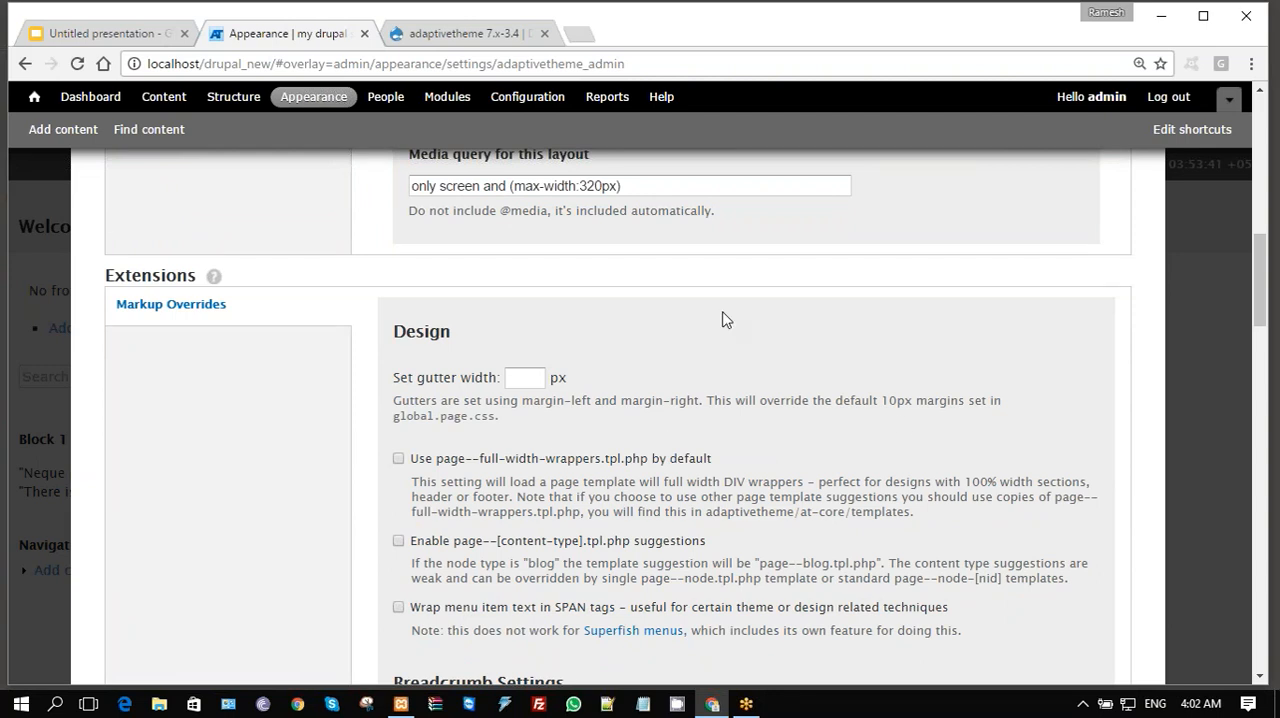
pyautogui.scroll(8, 726, 319)
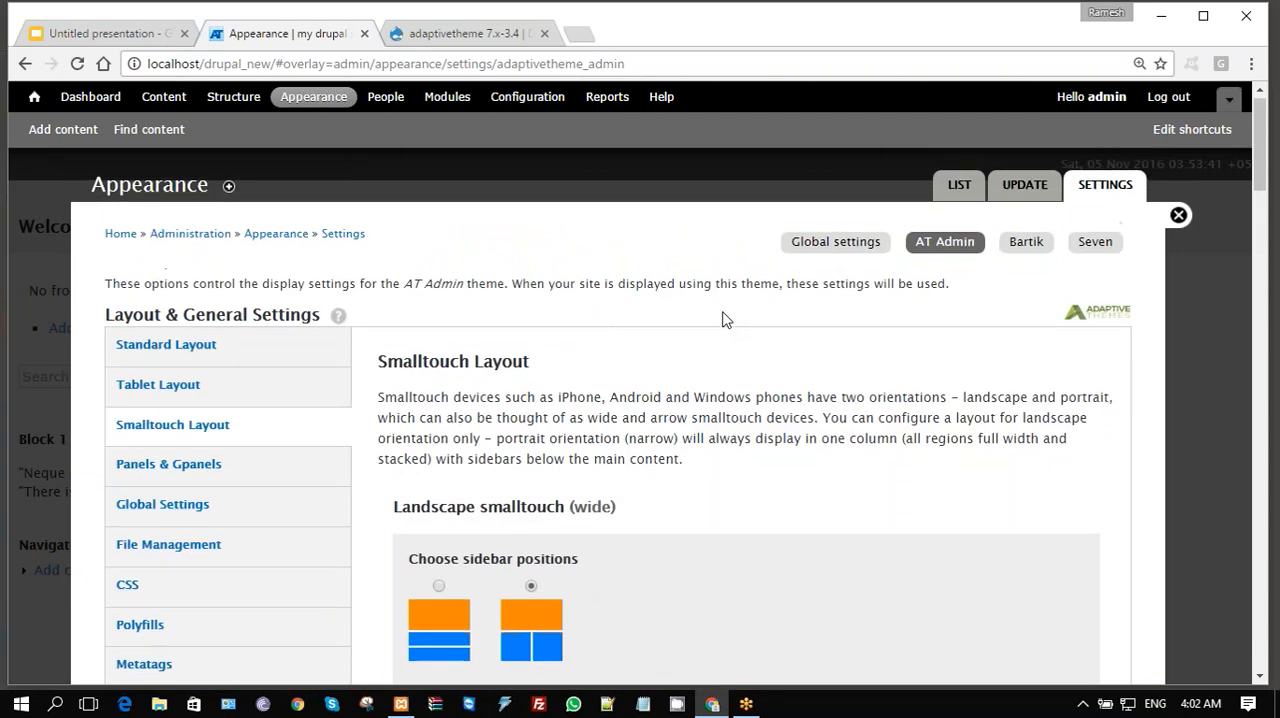
pyautogui.scroll(-1, 726, 319)
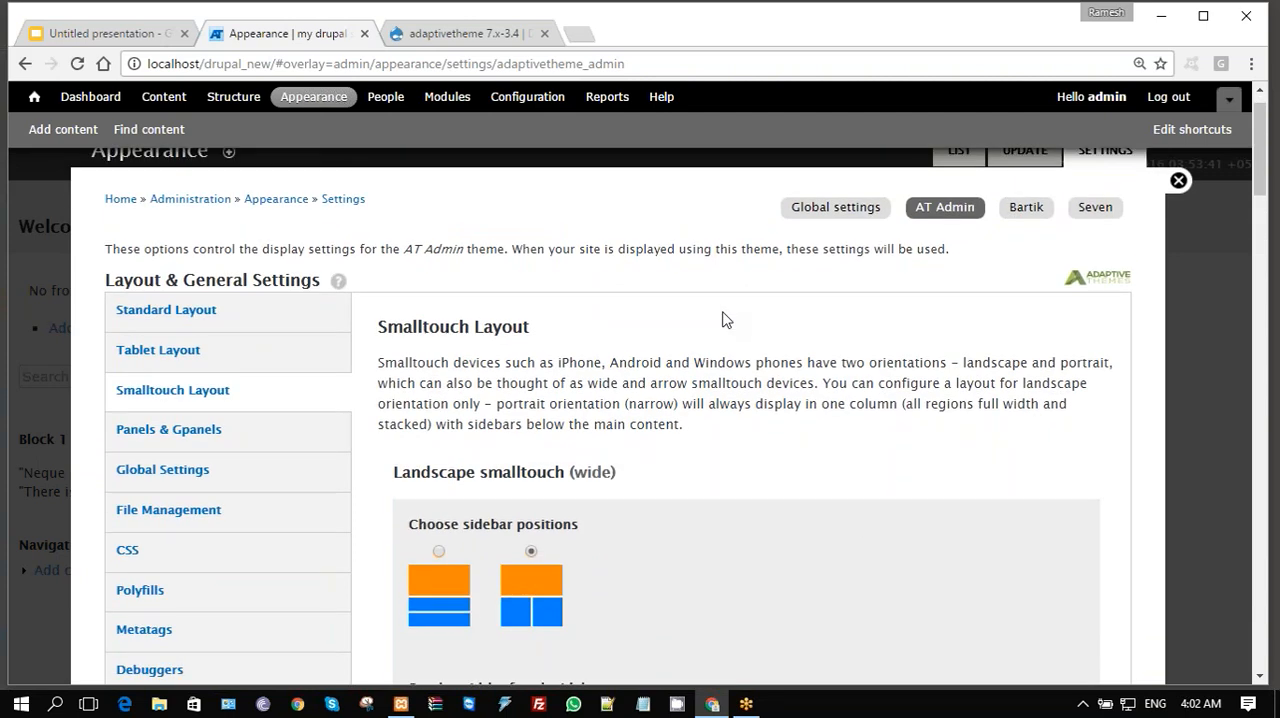
pyautogui.scroll(-1, 726, 319)
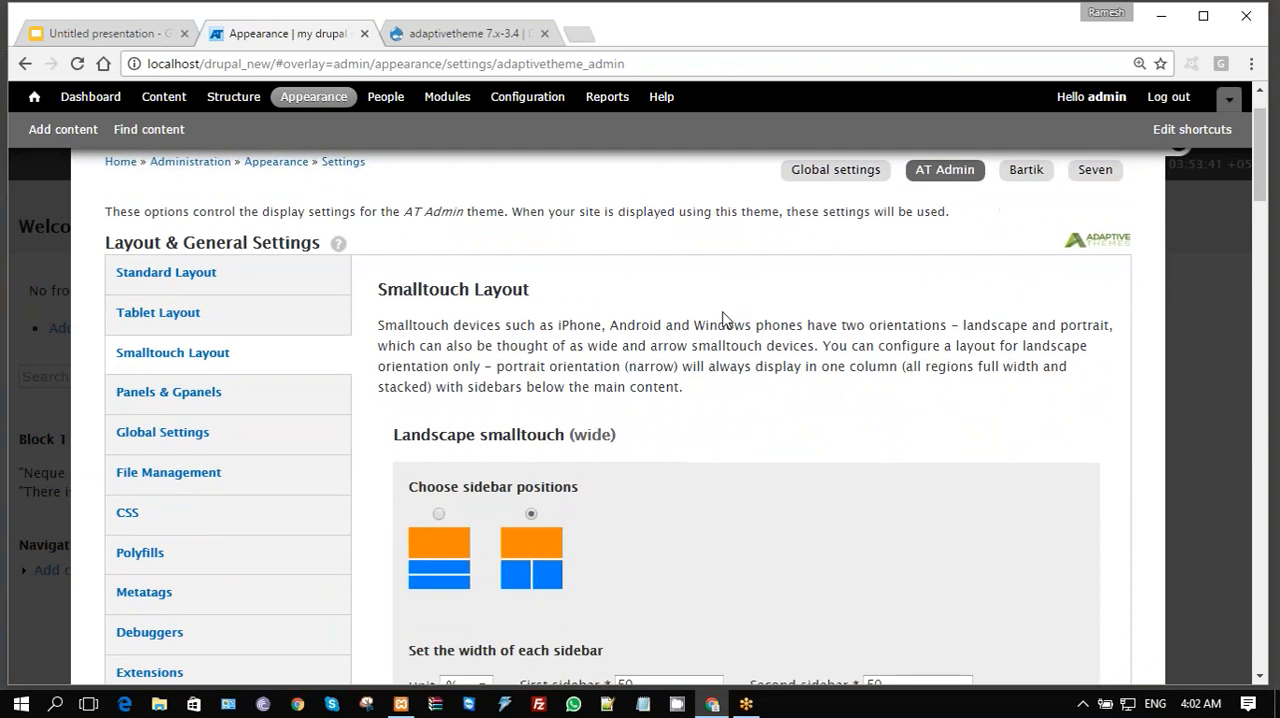
# - Return to the Tablet Layout settings and review both tablet orientations and the Markup Overrides design options below them
pyautogui.click(201, 332)
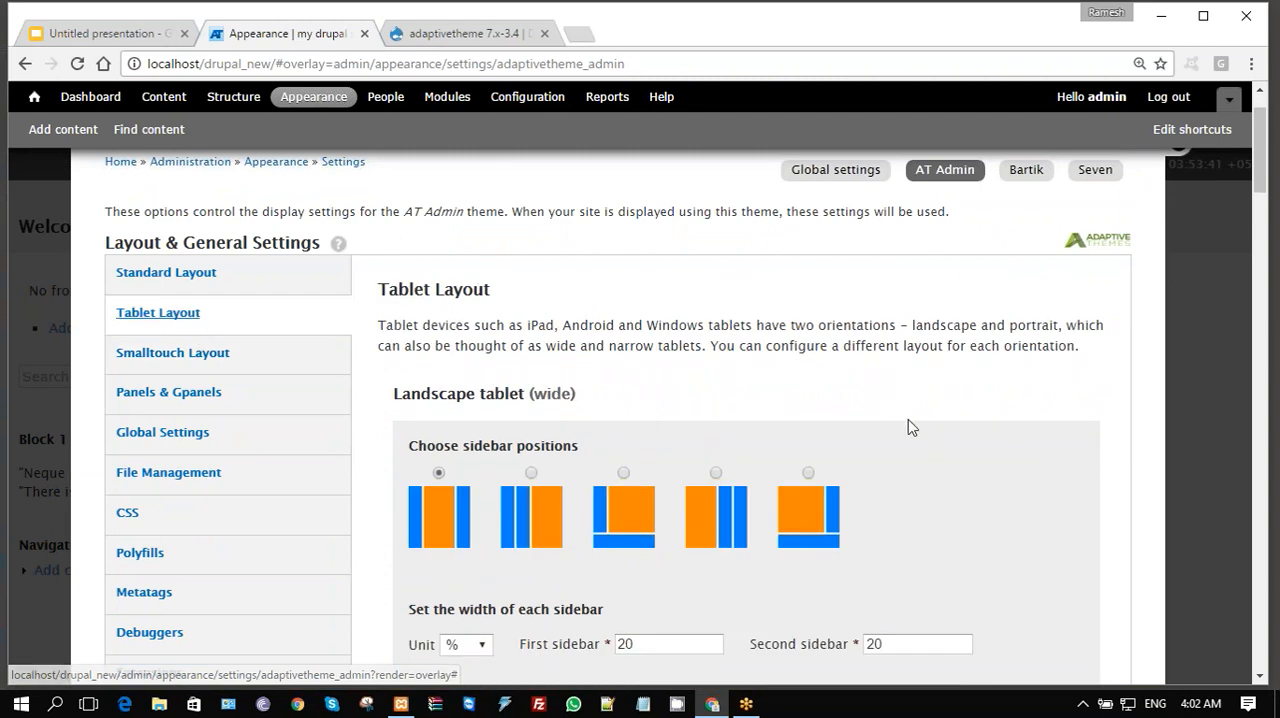
pyautogui.scroll(-3, 1036, 485)
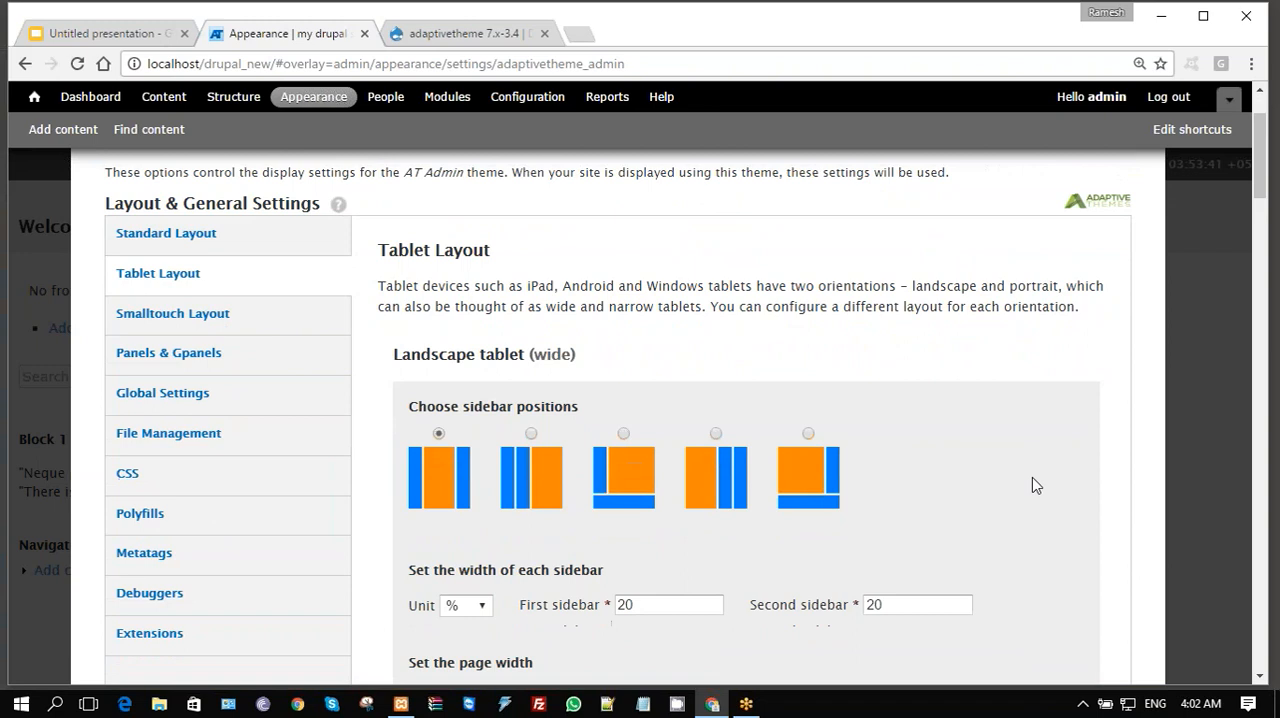
pyautogui.scroll(-3, 1036, 485)
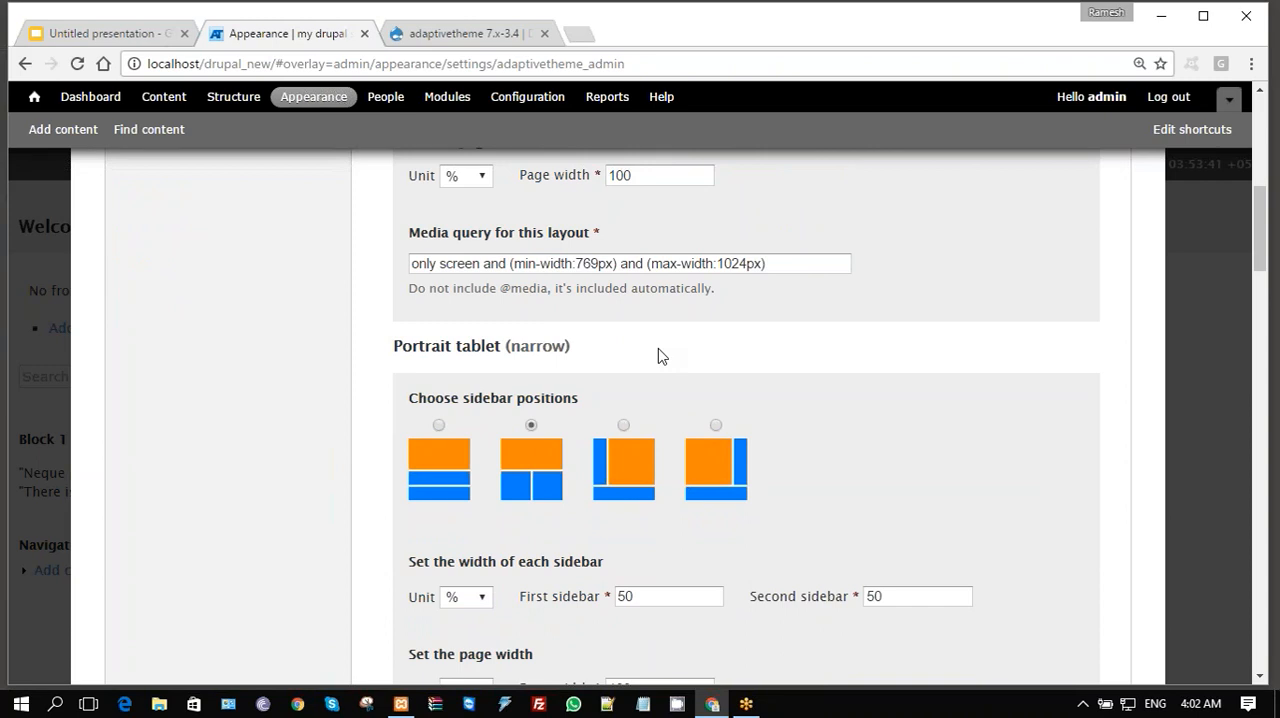
pyautogui.scroll(6, 658, 350)
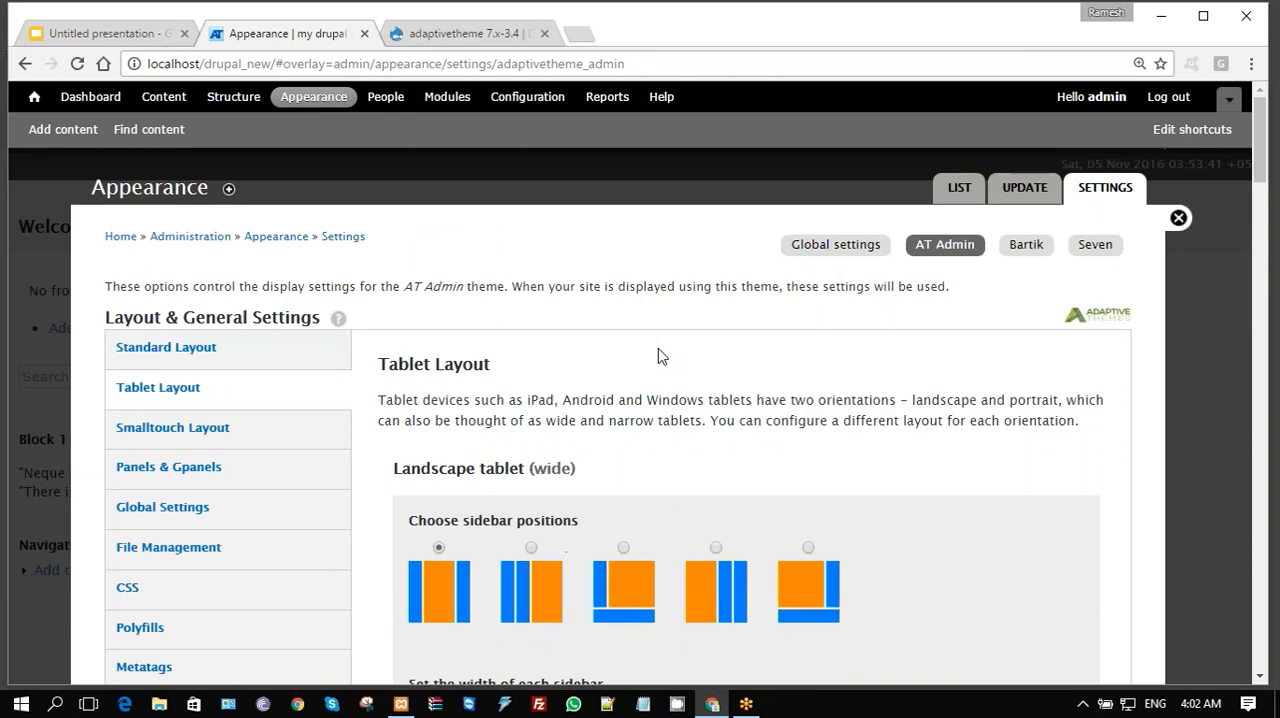
pyautogui.scroll(-4, 658, 350)
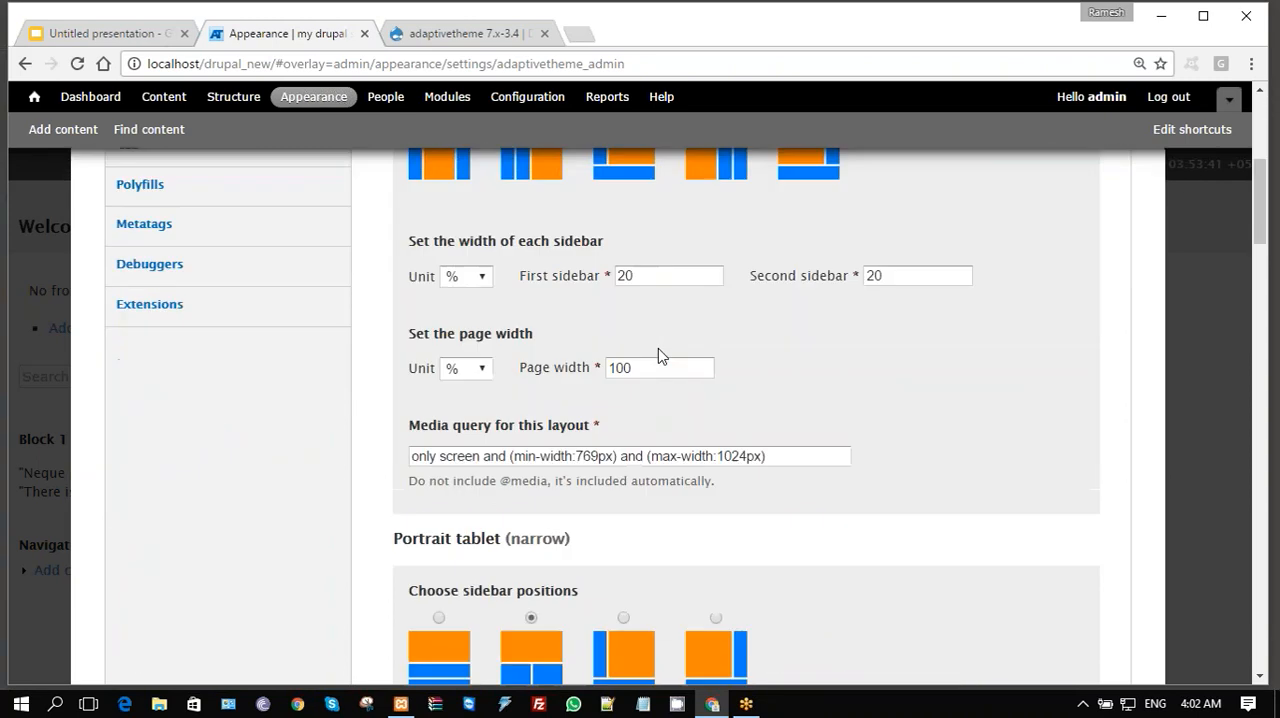
pyautogui.scroll(-2, 658, 350)
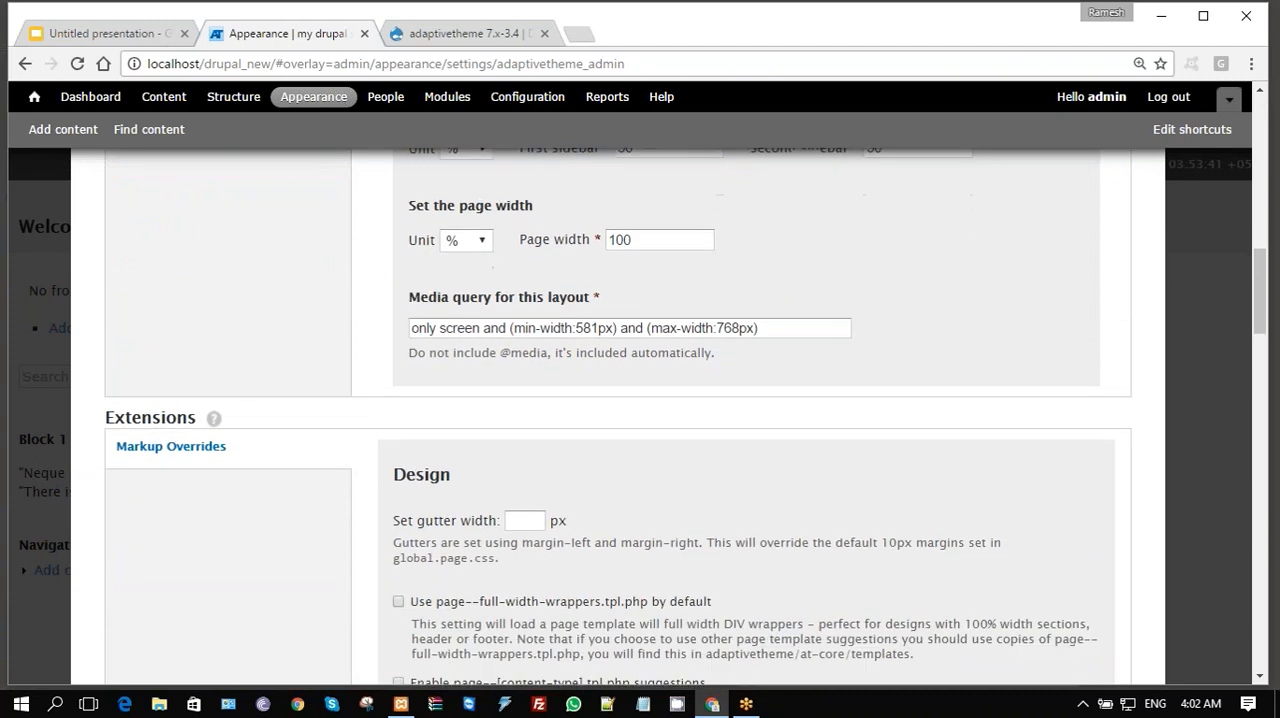
pyautogui.scroll(-1, 618, 417)
# - Open the CSS settings of the AT Admin theme
pyautogui.scroll(1, 618, 417)
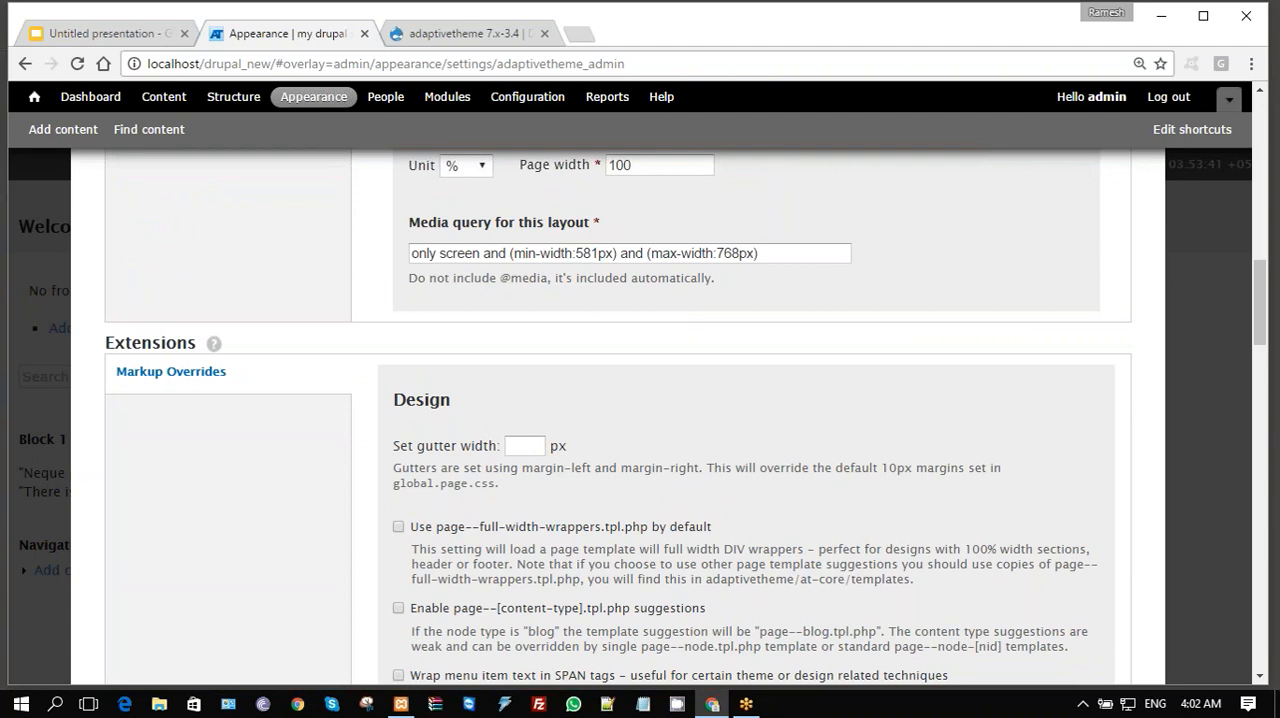
pyautogui.scroll(11, 824, 377)
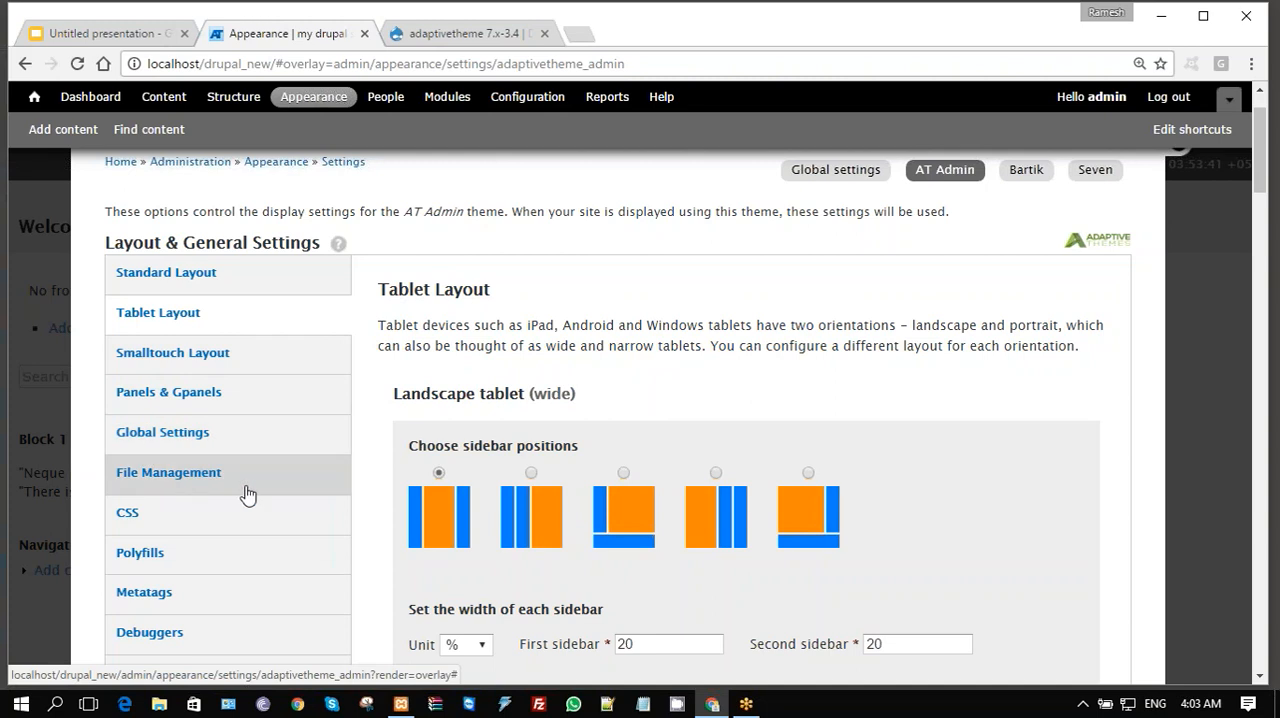
pyautogui.click(232, 530)
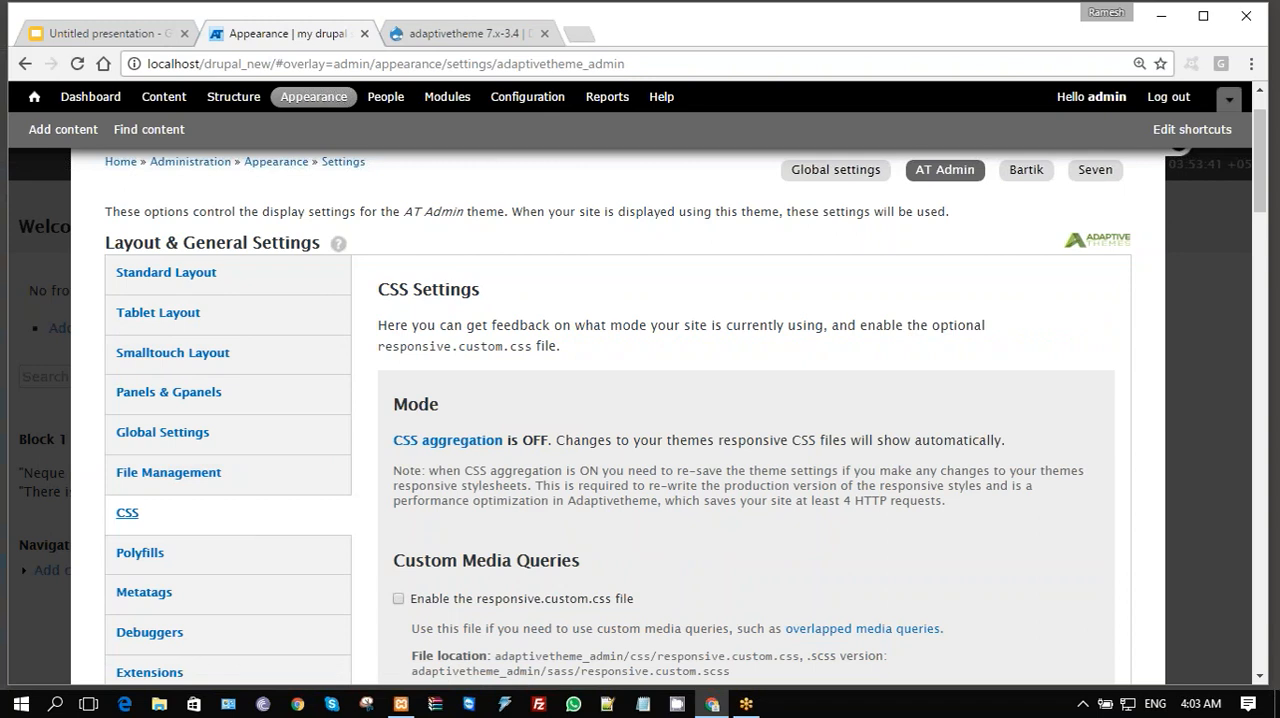
# - Review the AT Admin theme's CSS aggregation mode and Custom Media Queries options
pyautogui.scroll(-3, 640, 400)
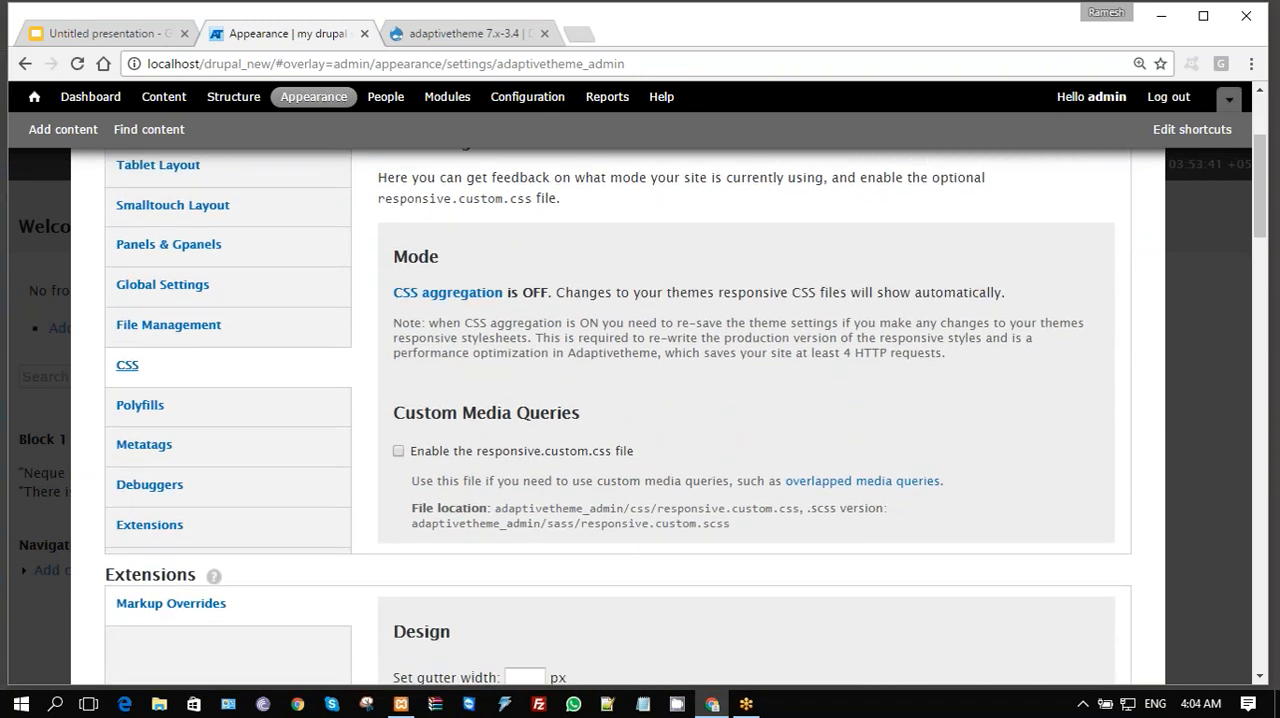
pyautogui.scroll(1, 685, 407)
pyautogui.scroll(4, 237, 361)
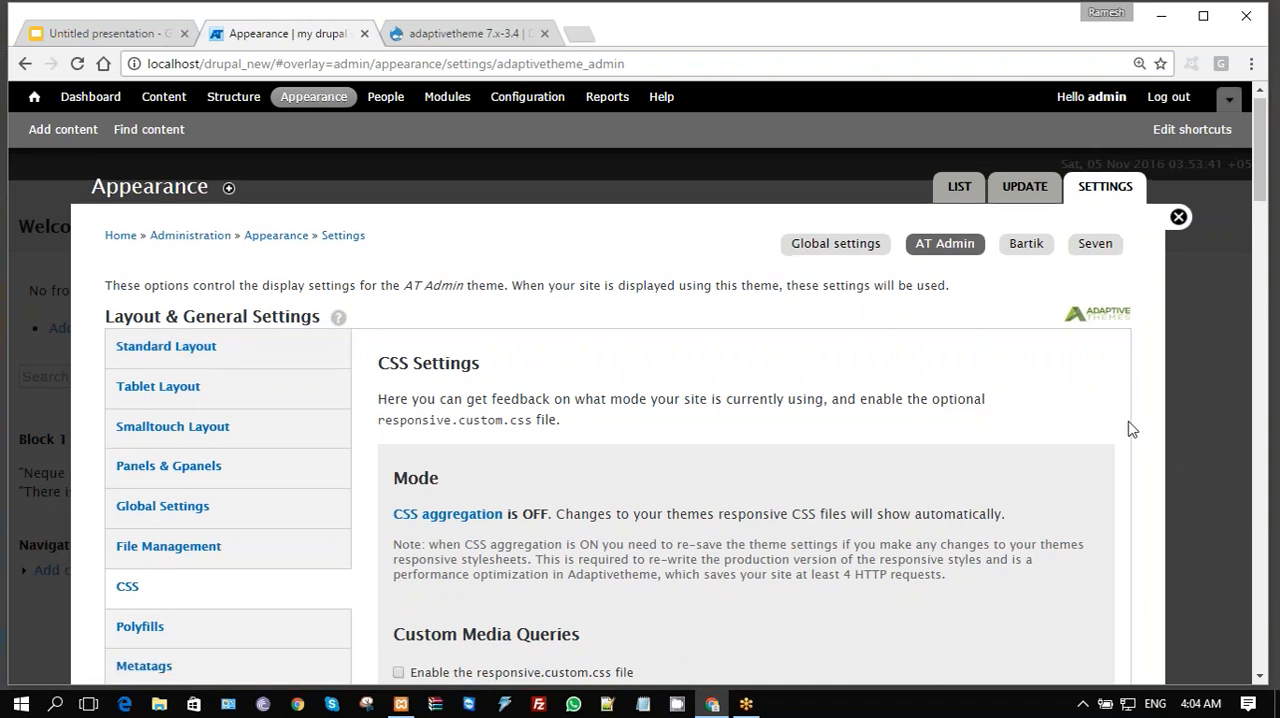
# - Save the AT Admin theme's configuration and close the Appearance settings overlay to return to the site's front page
pyautogui.scroll(-6, 1131, 428)
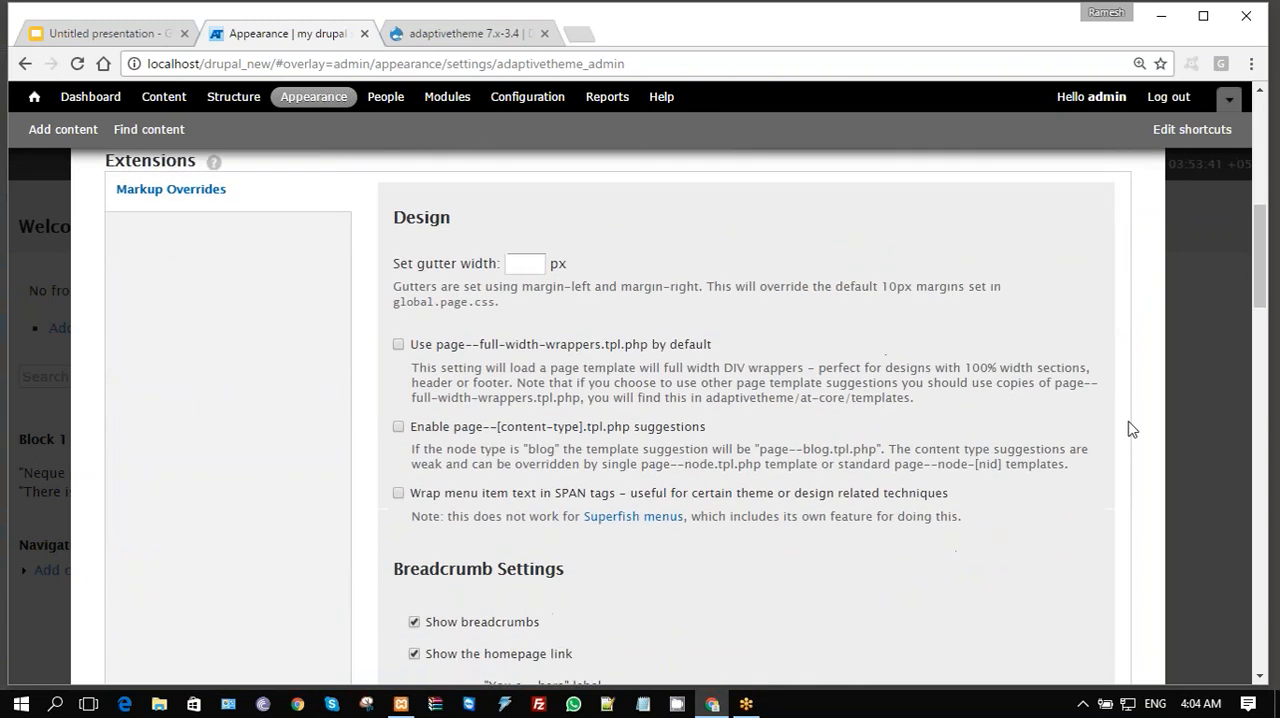
pyautogui.scroll(-12, 1131, 428)
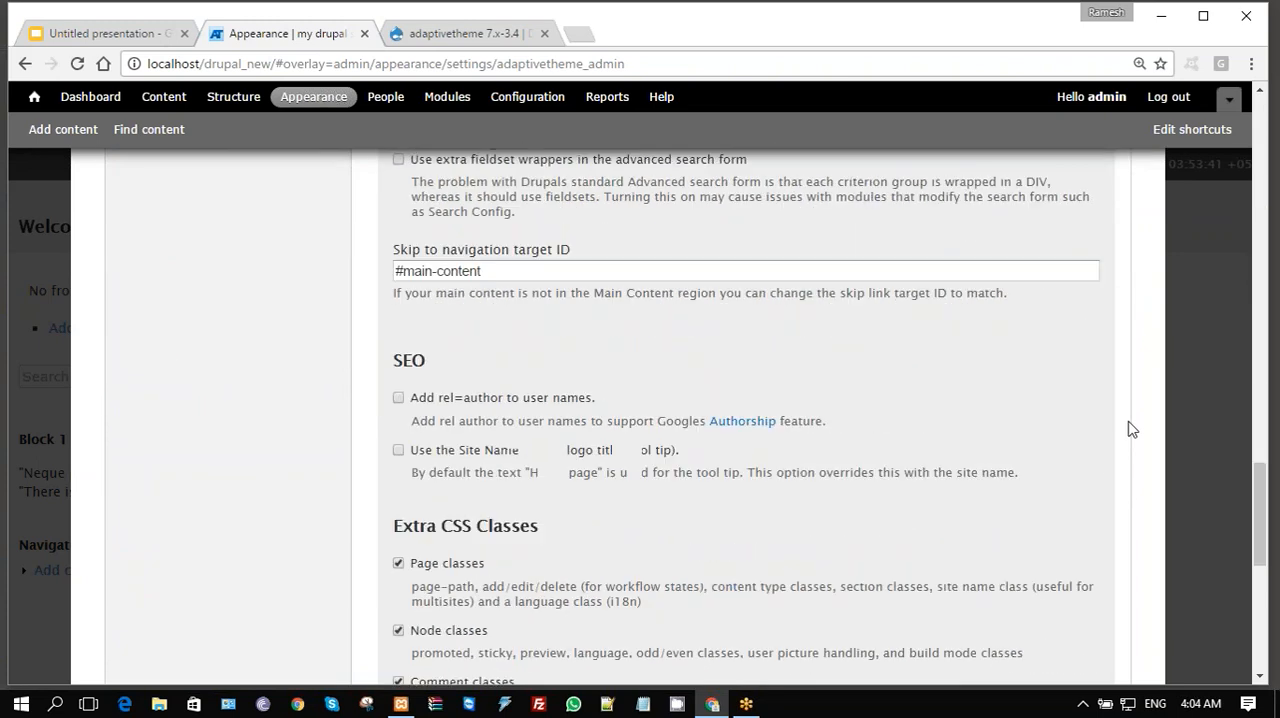
pyautogui.scroll(-6, 1131, 428)
pyautogui.click(177, 595)
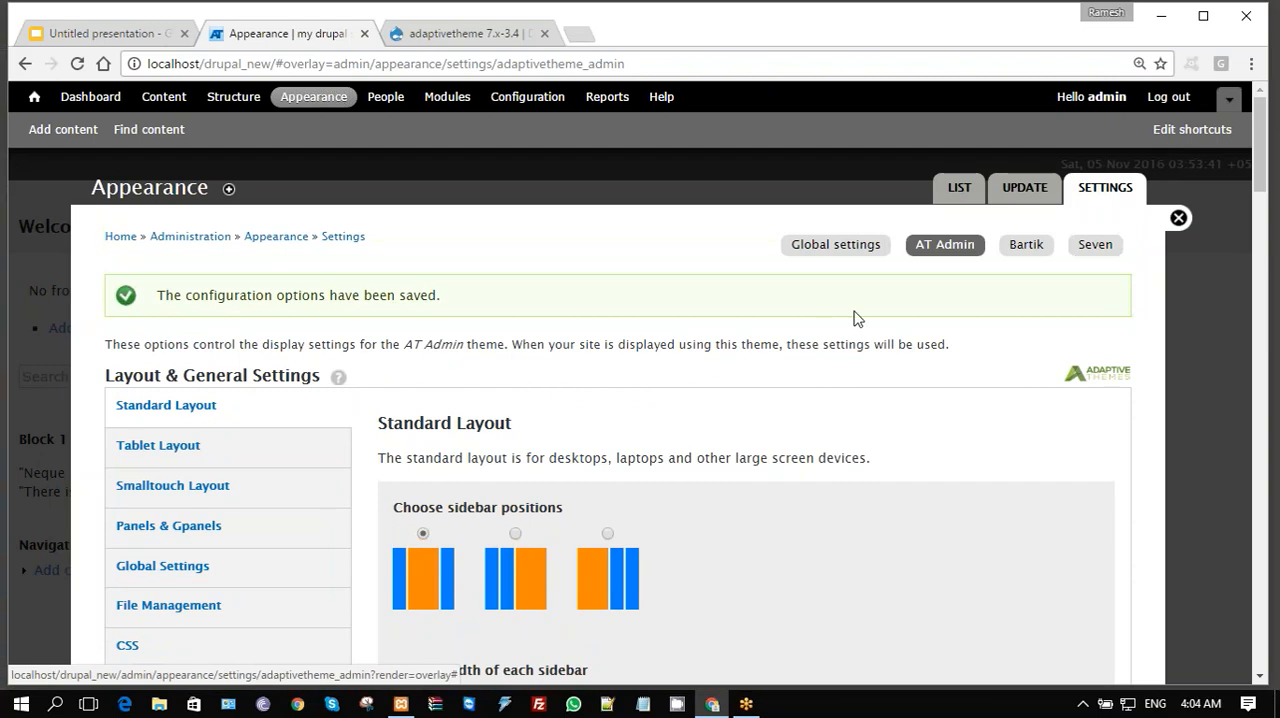
pyautogui.click(1179, 219)
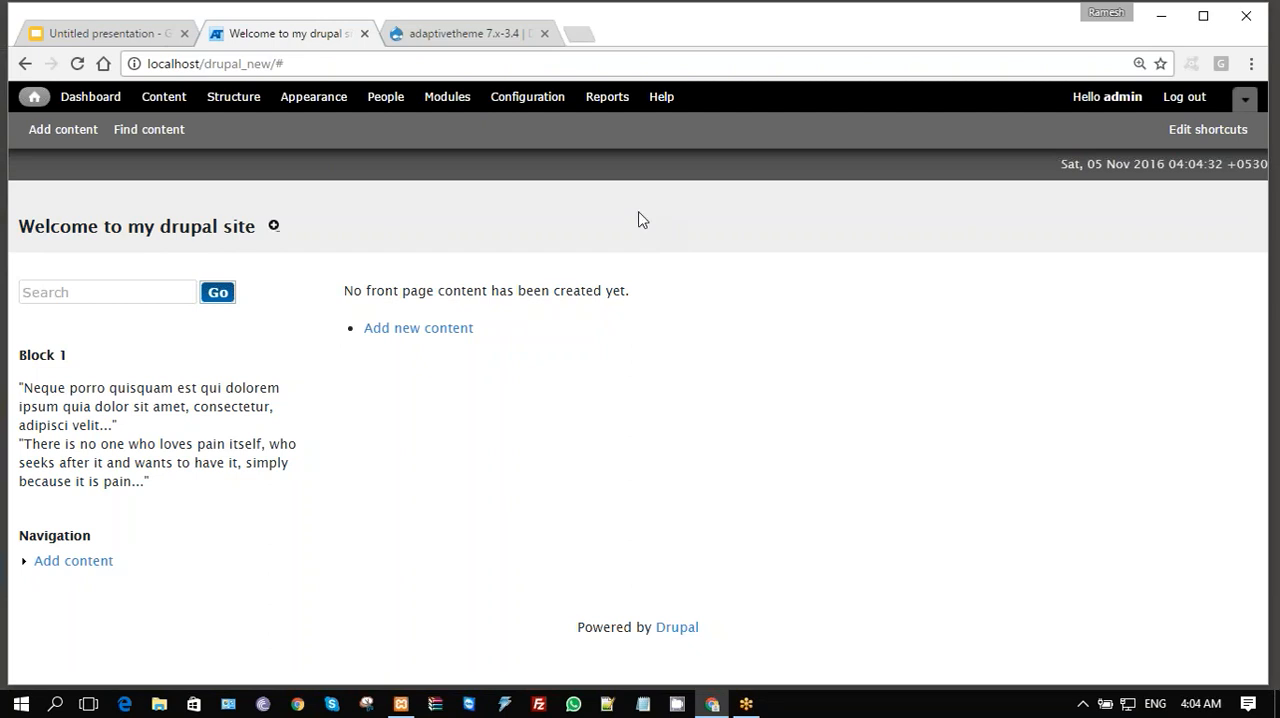
# - Open the form for installing a new theme from the site's Appearance administration
pyautogui.click(313, 96)
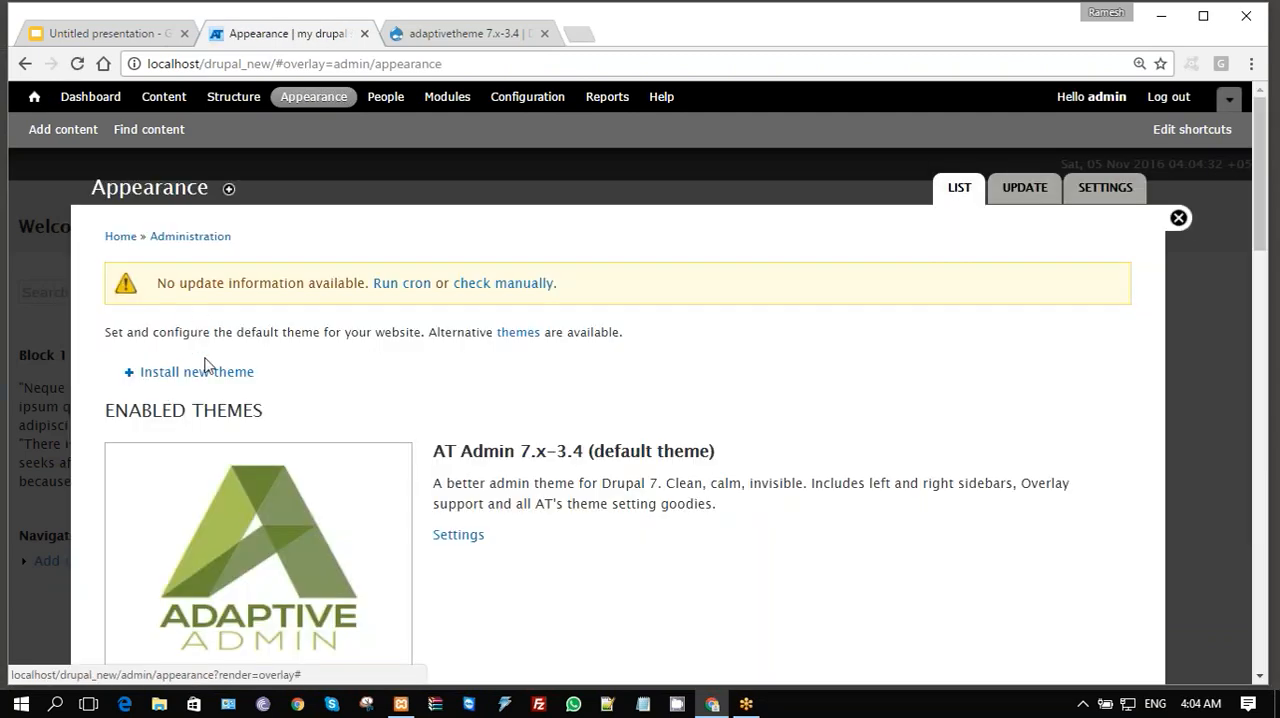
pyautogui.click(206, 371)
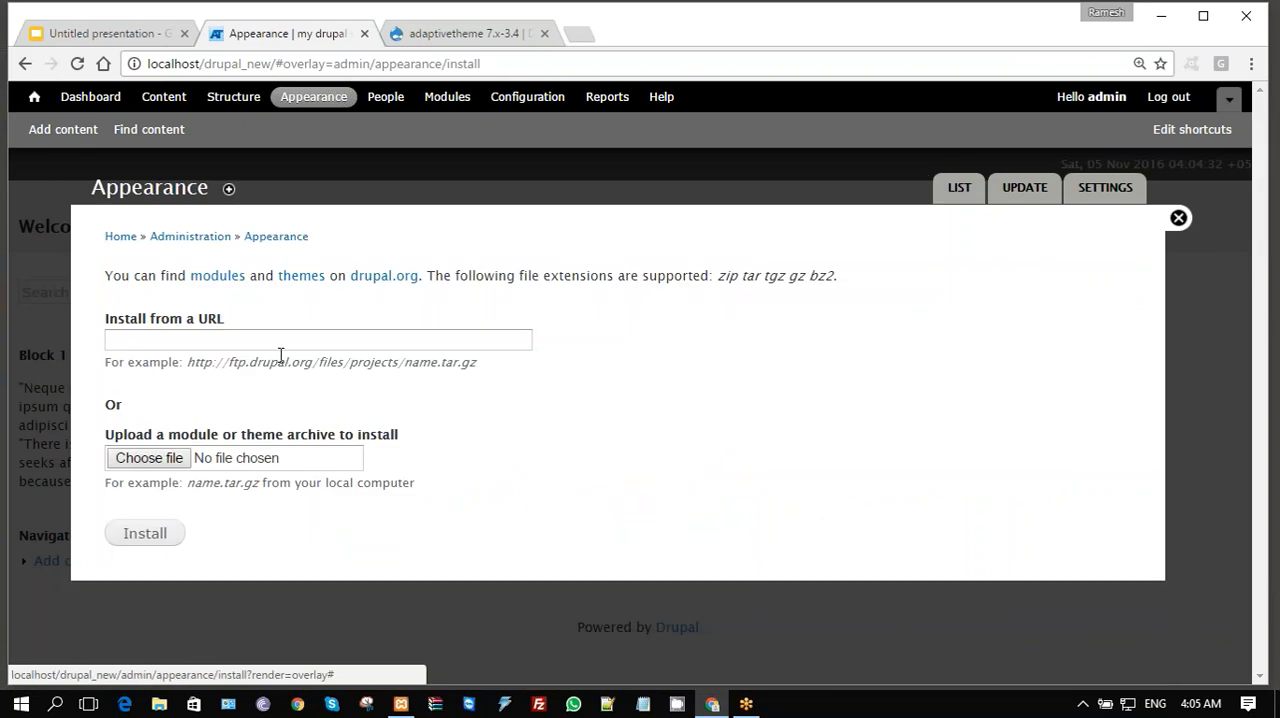